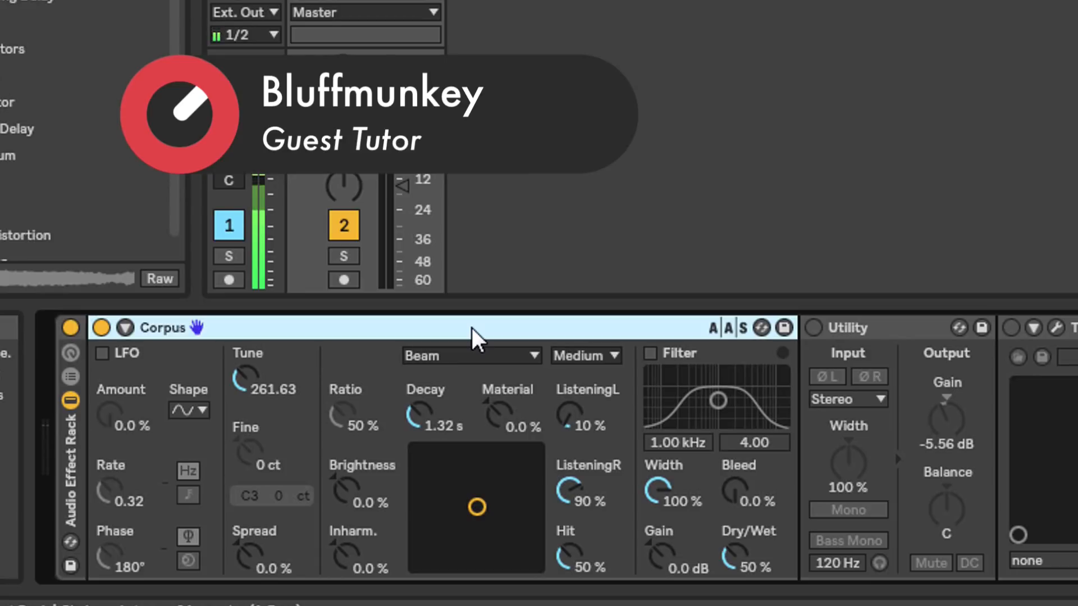
Set the Corpus resonance quality to Full and select Beam as the resonator type.
left_click(508, 354)
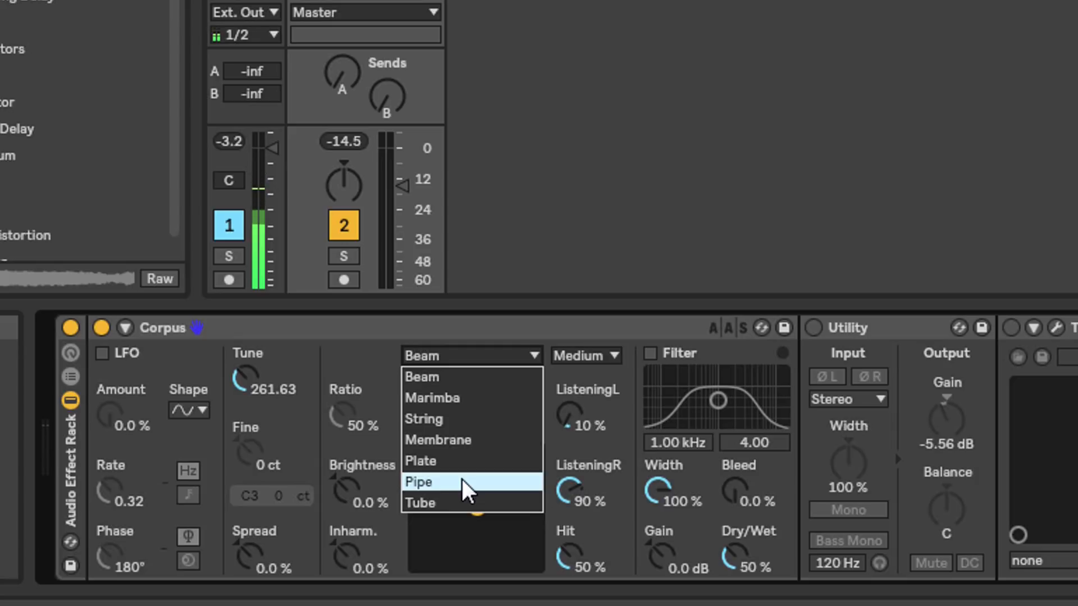
left_click(479, 318)
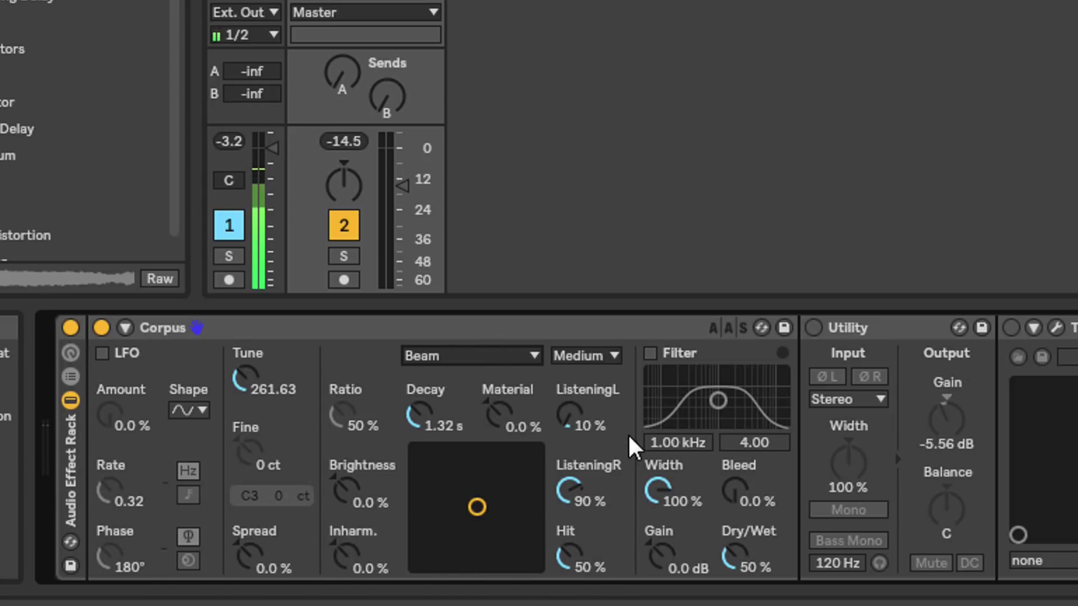
left_click(614, 354)
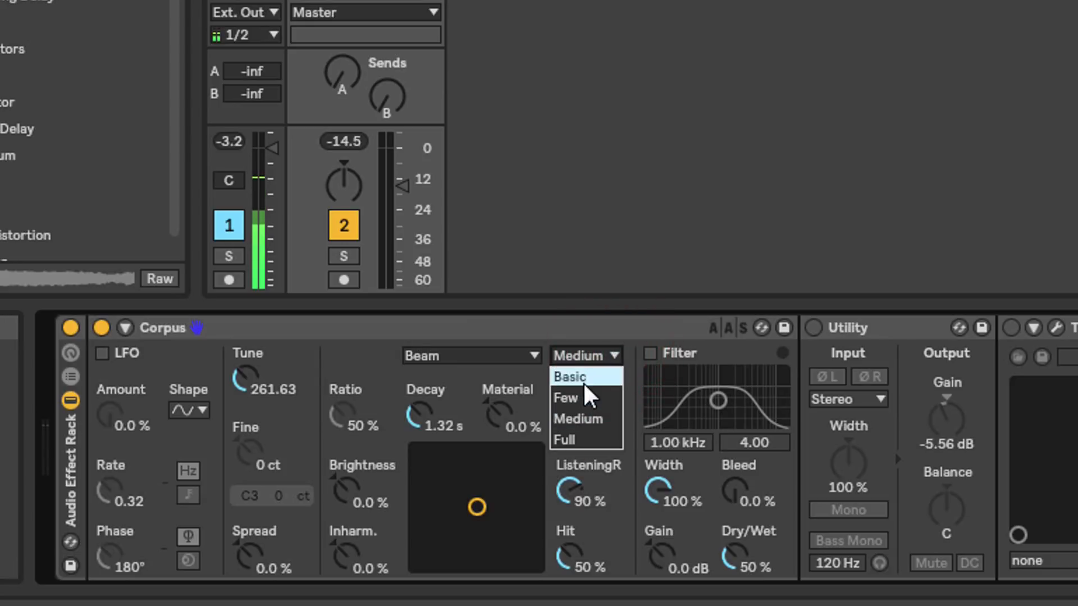
left_click(576, 440)
left_click(530, 324)
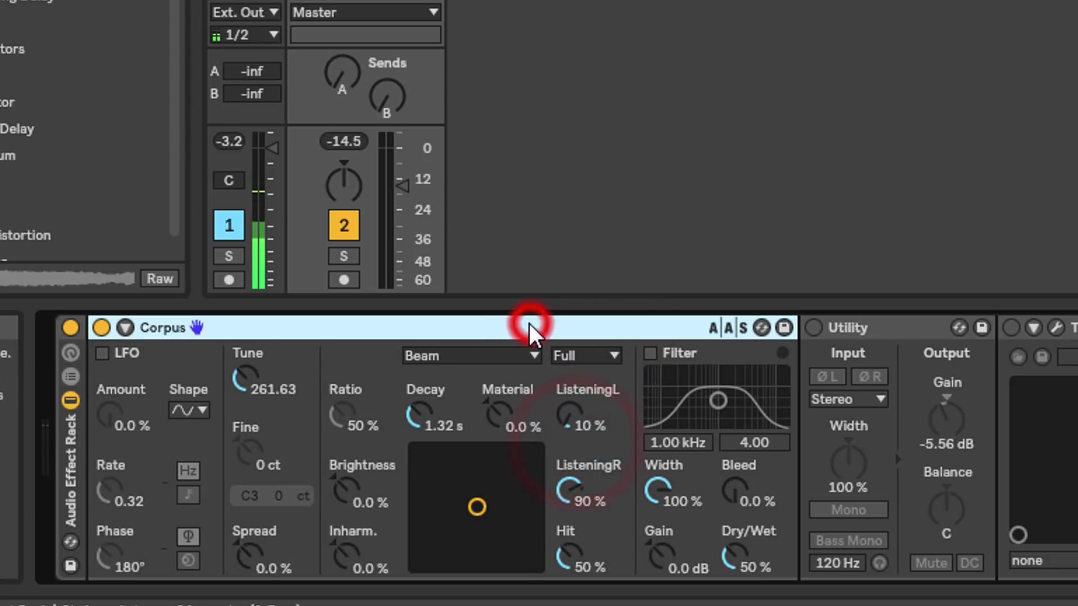
left_click(501, 354)
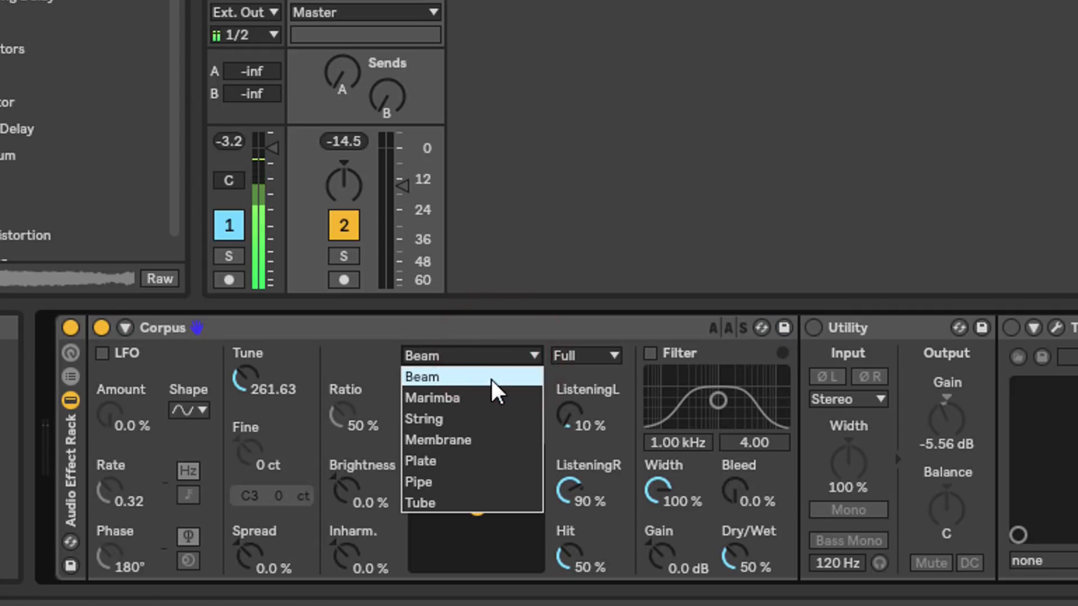
left_click(491, 378)
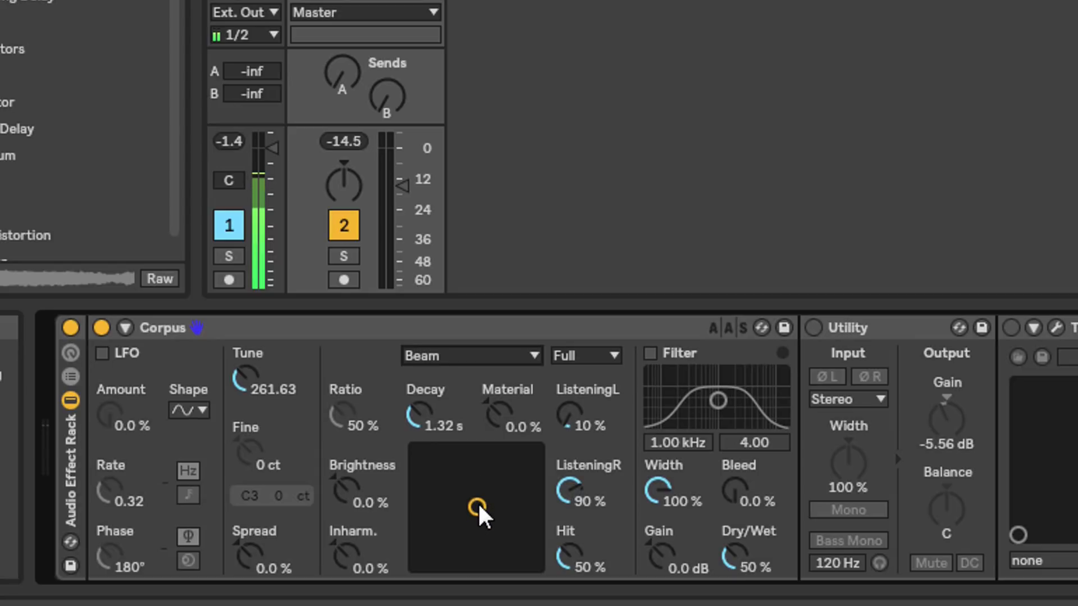
Shift the Corpus XY pad point to set Material to 33% and raise Decay to 5.11 s.
mouse_move(477, 502)
left_mouse_down()
mouse_move(534, 509)
mouse_move(534, 460)
mouse_move(487, 464)
mouse_move(534, 455)
mouse_move(535, 489)
mouse_move(453, 464)
mouse_move(507, 507)
mouse_move(467, 479)
mouse_move(489, 508)
mouse_move(464, 493)
mouse_move(487, 479)
mouse_move(486, 488)
left_mouse_up()
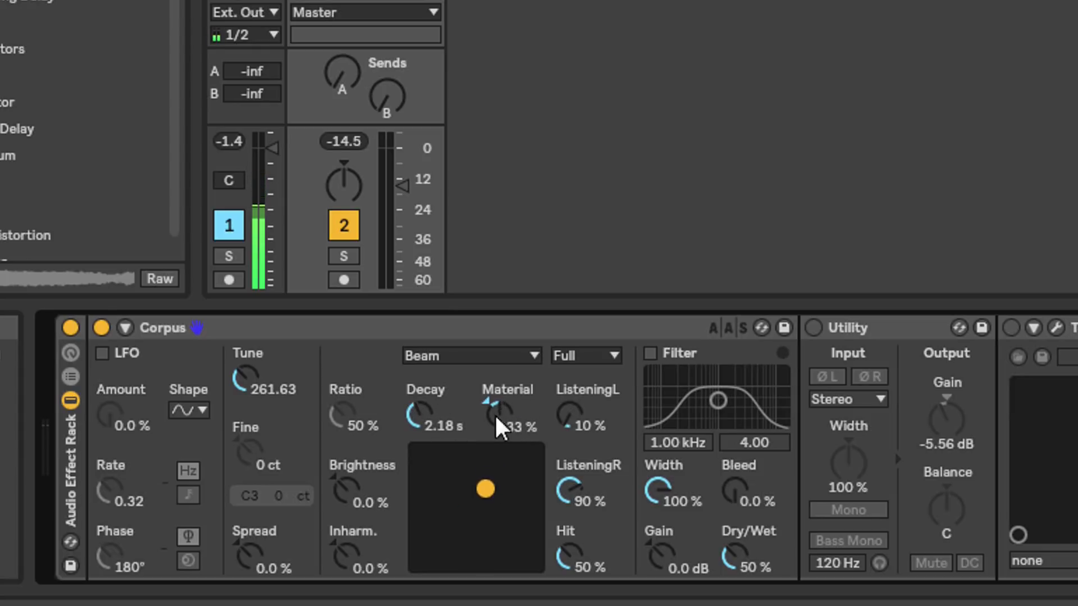
mouse_move(422, 417)
left_mouse_down()
mouse_move(423, 379)
mouse_move(422, 412)
mouse_move(422, 399)
left_mouse_up()
Sweep the Beam's Material between about -63% and 79%, and settle on 19%.
left_click_drag(496, 412, 496, 453)
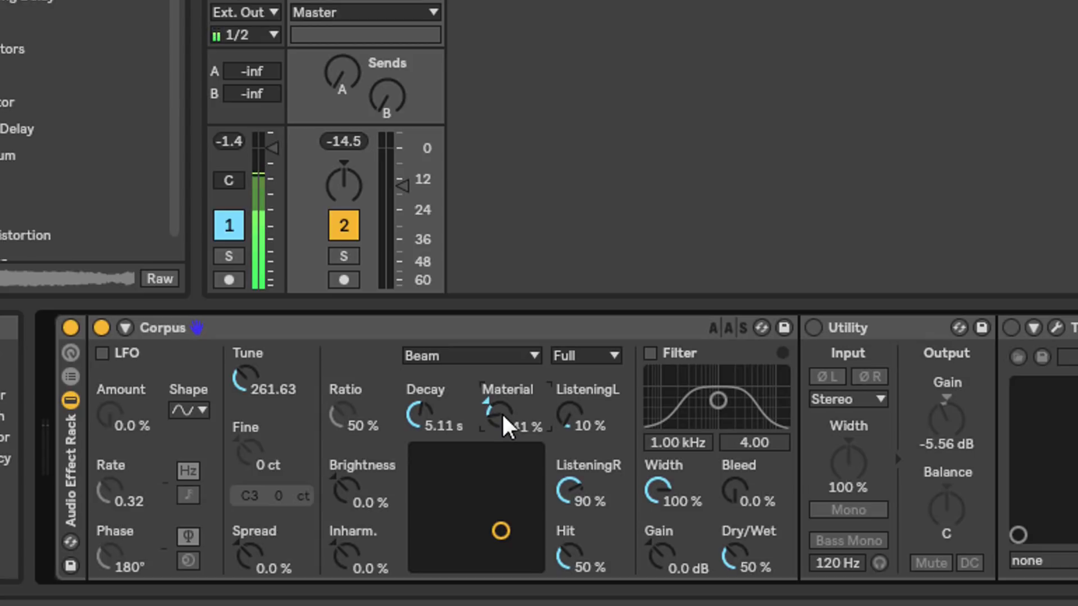
left_click_drag(496, 409, 497, 429)
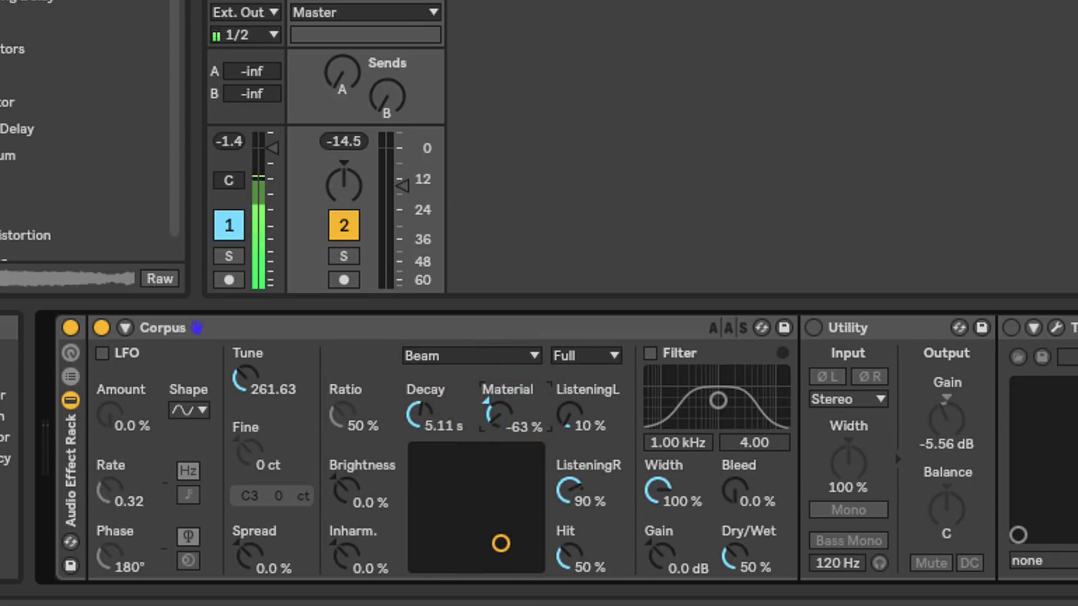
left_click_drag(497, 415, 497, 336)
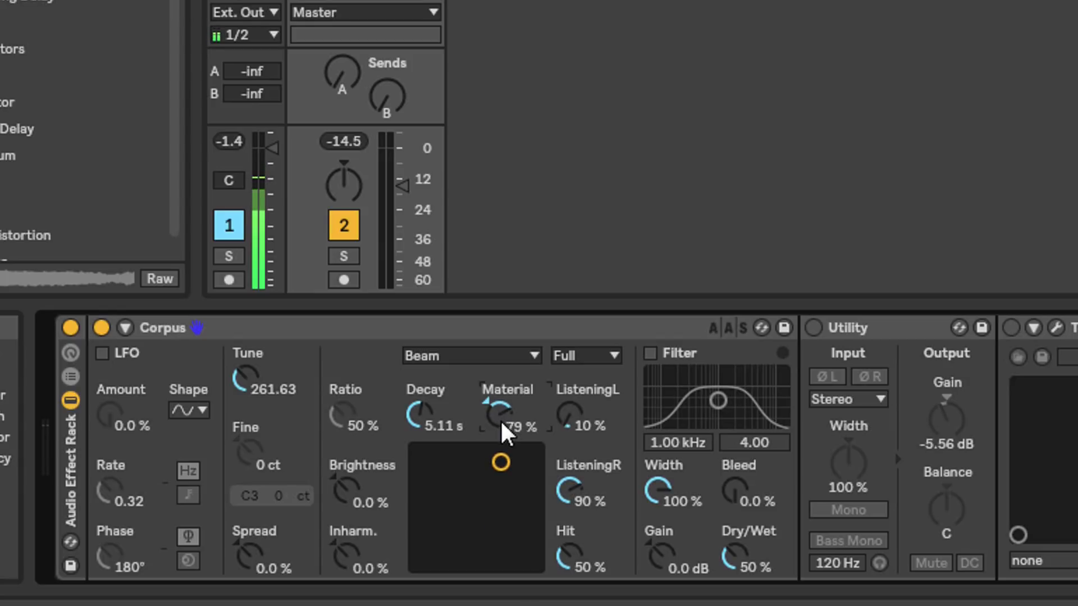
mouse_move(502, 424)
left_mouse_down()
mouse_move(497, 412)
mouse_move(497, 438)
left_mouse_up()
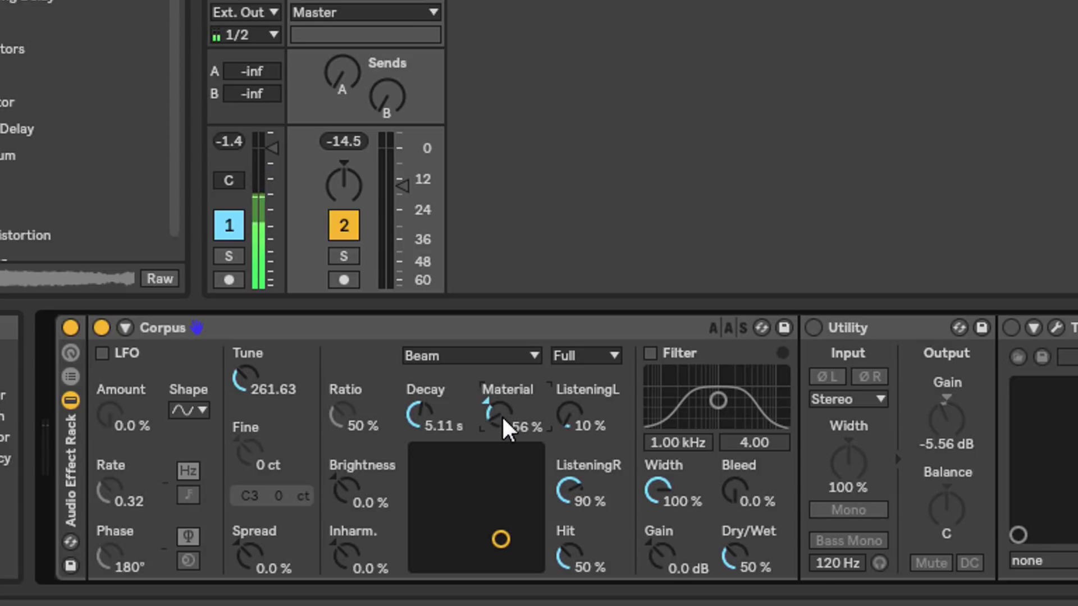
left_click_drag(500, 413, 501, 393)
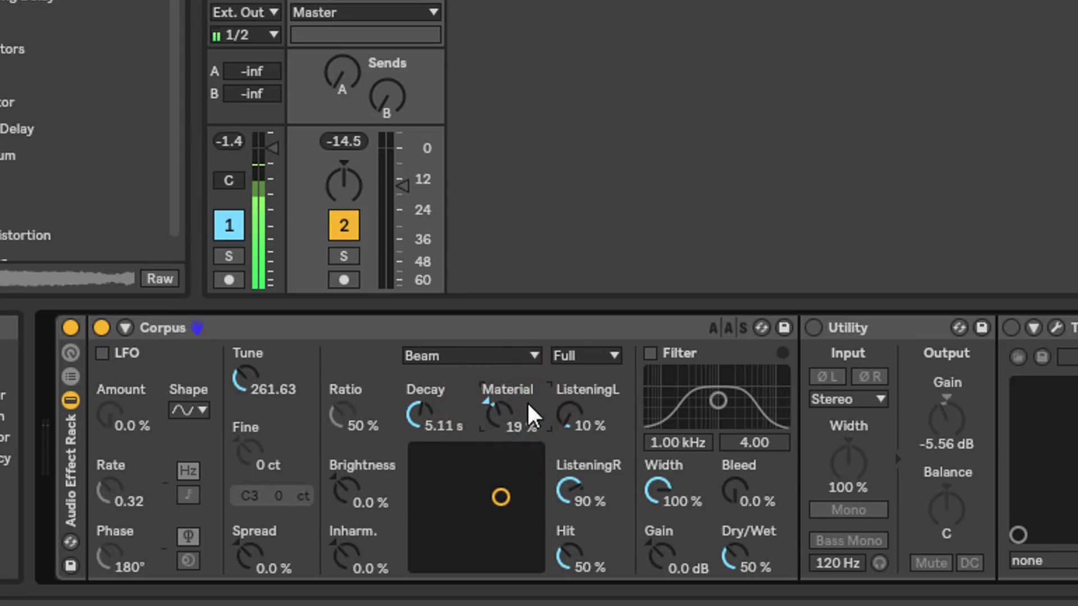
Try the Pipe resonator type and switch back to Beam.
left_click(513, 352)
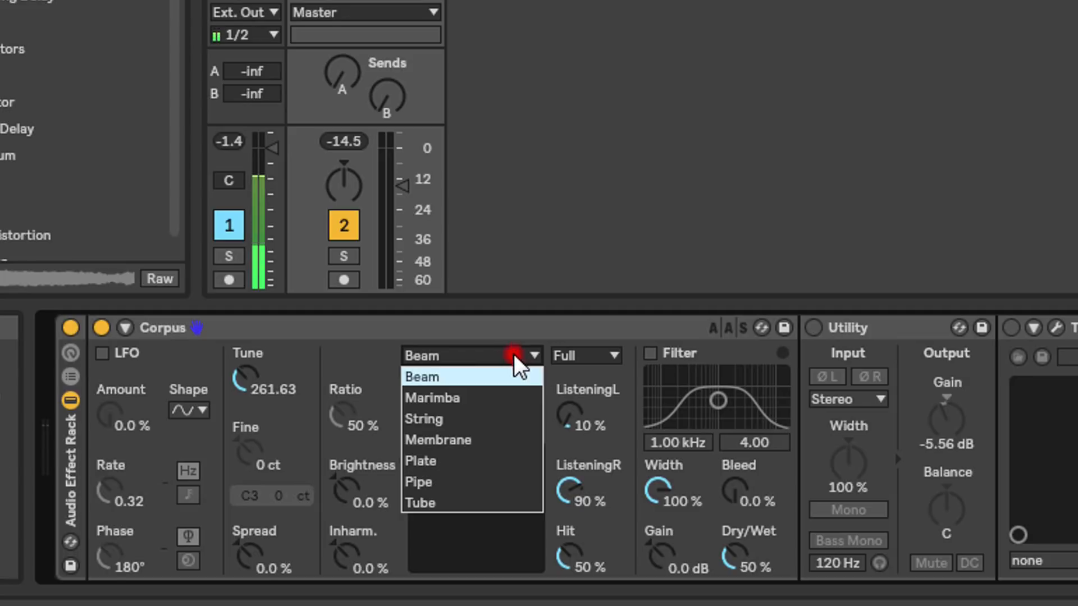
left_click(455, 478)
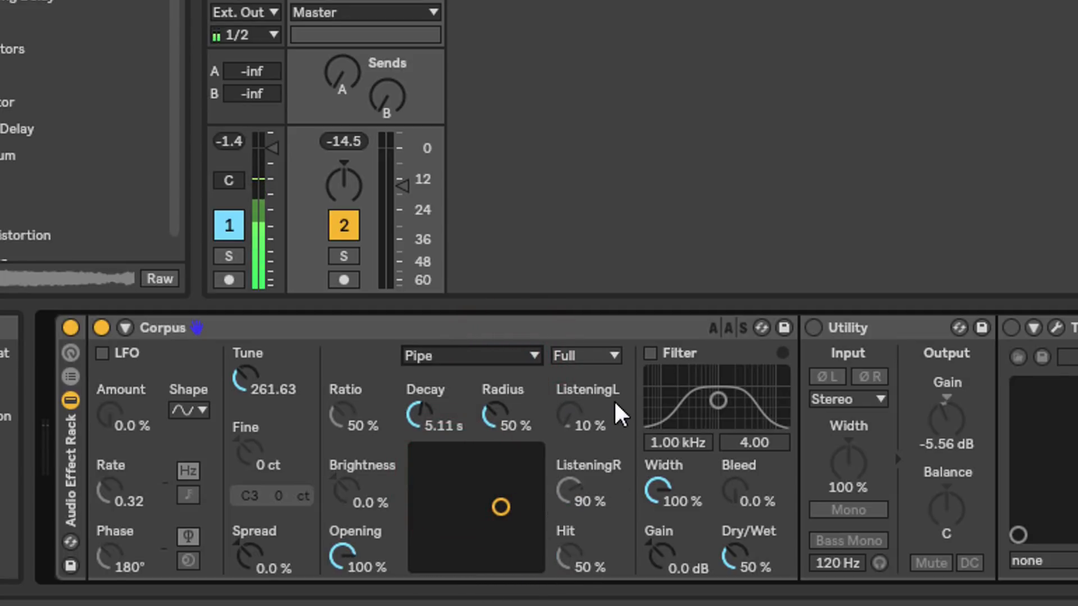
left_click(513, 355)
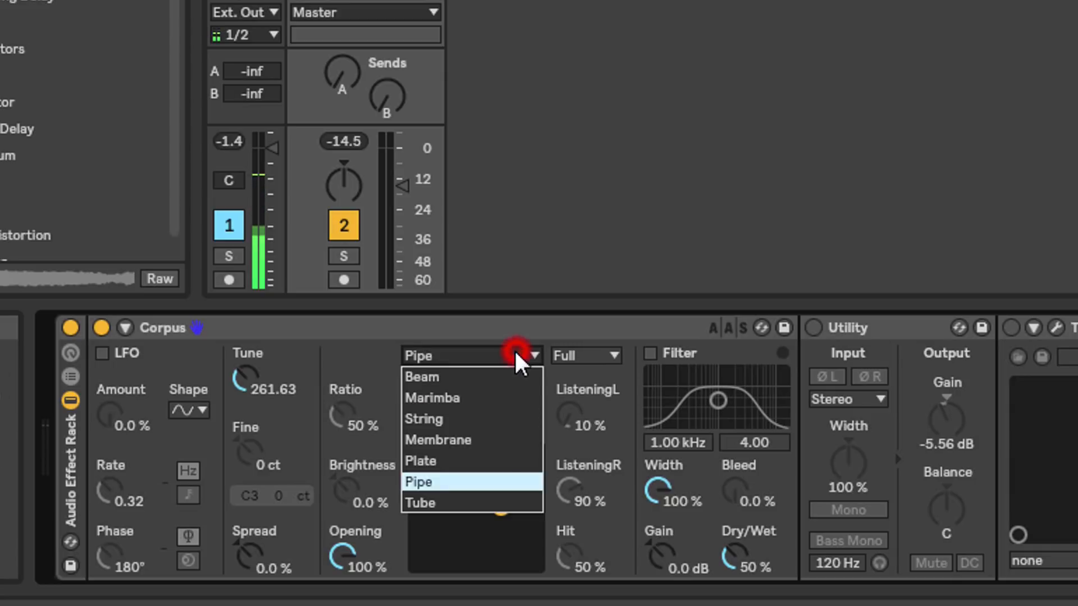
left_click(486, 378)
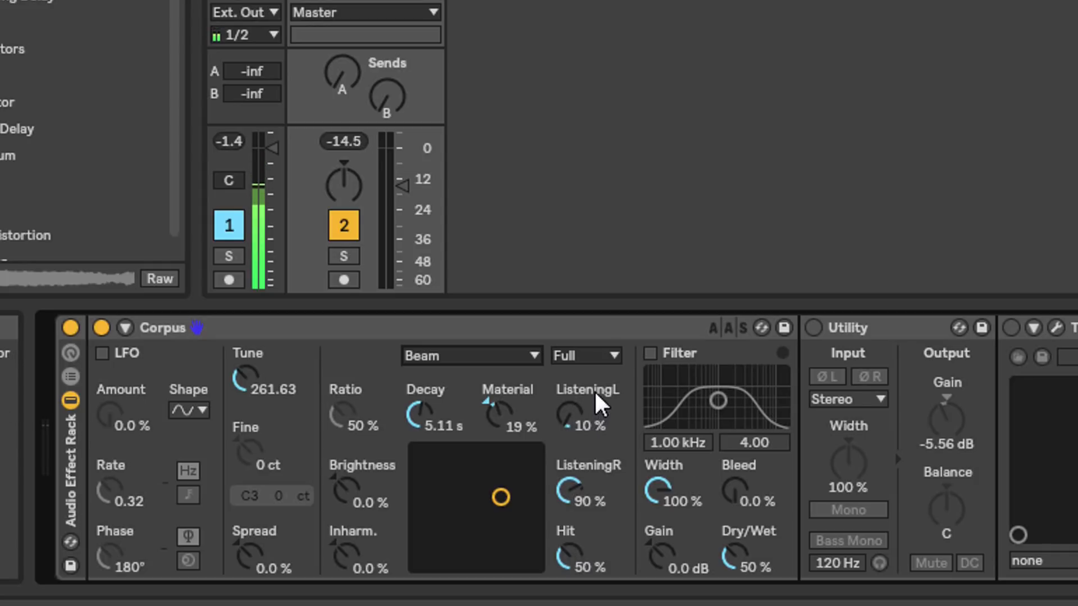
Try ListeningL at 0% and 89%, and return it to 10%.
left_click_drag(570, 413, 571, 432)
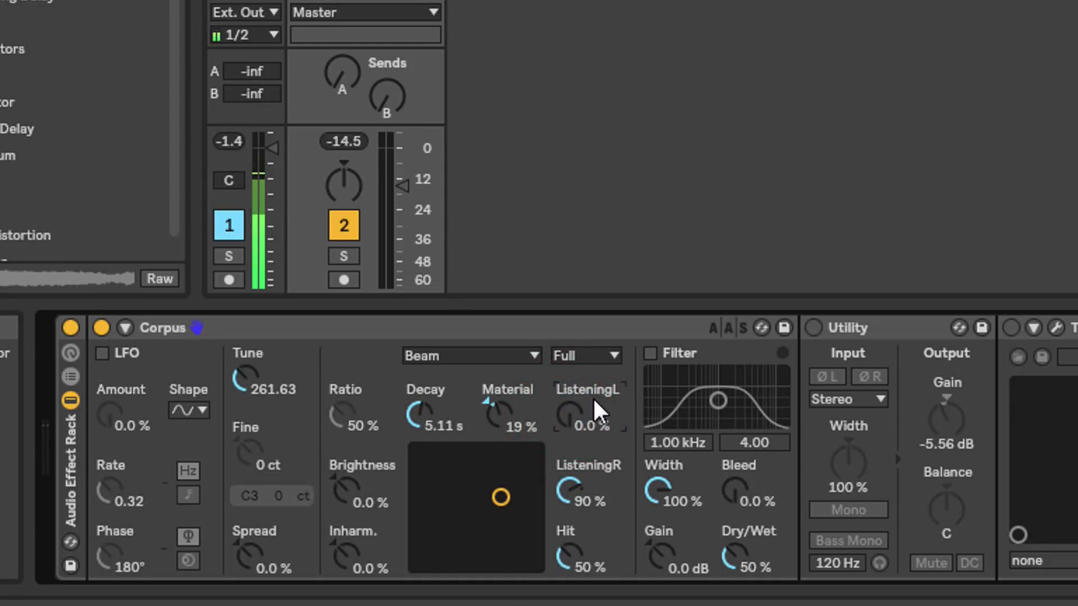
left_click_drag(576, 413, 618, 391)
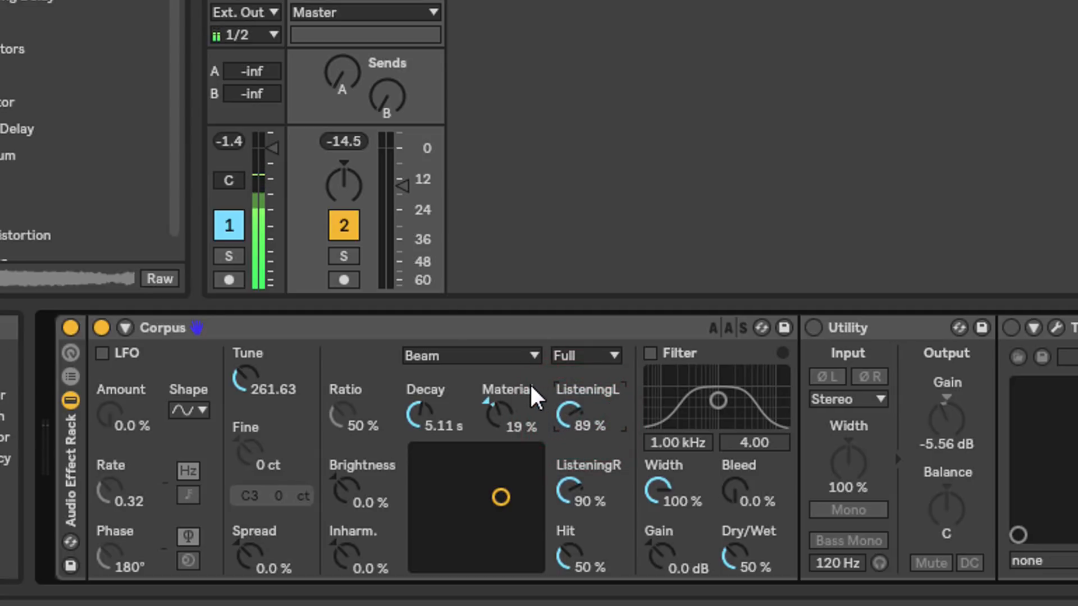
mouse_move(568, 408)
left_mouse_down()
mouse_move(568, 463)
mouse_move(580, 426)
left_mouse_up()
type("10")
key("Return")
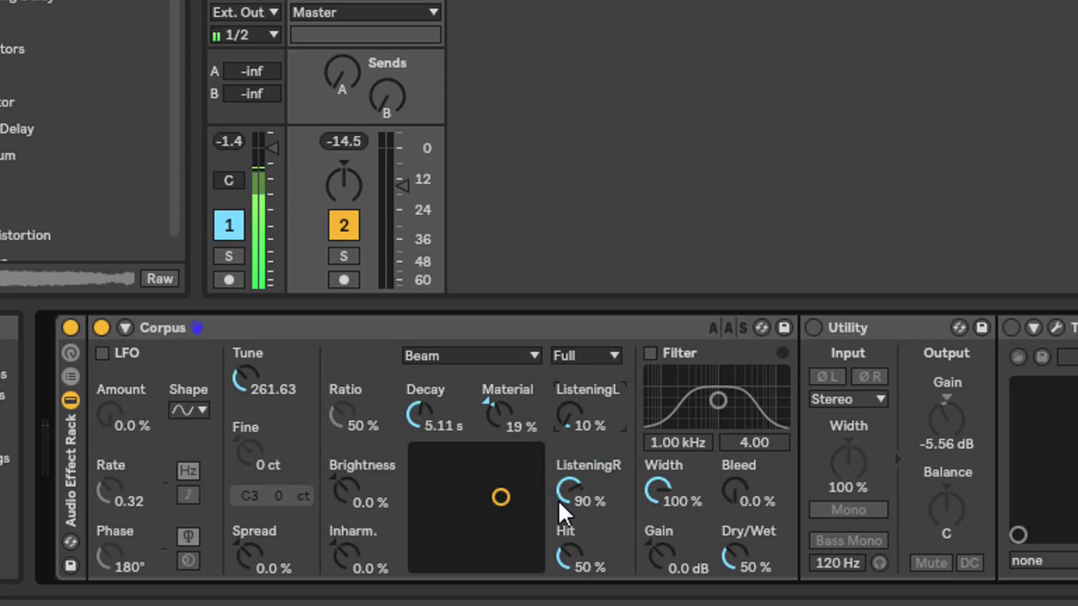
Try ListeningR at 0% and reset it to 90%, and lower Hit and reset it to 50%.
mouse_move(564, 476)
left_mouse_down()
mouse_move(567, 494)
mouse_move(568, 478)
left_mouse_up()
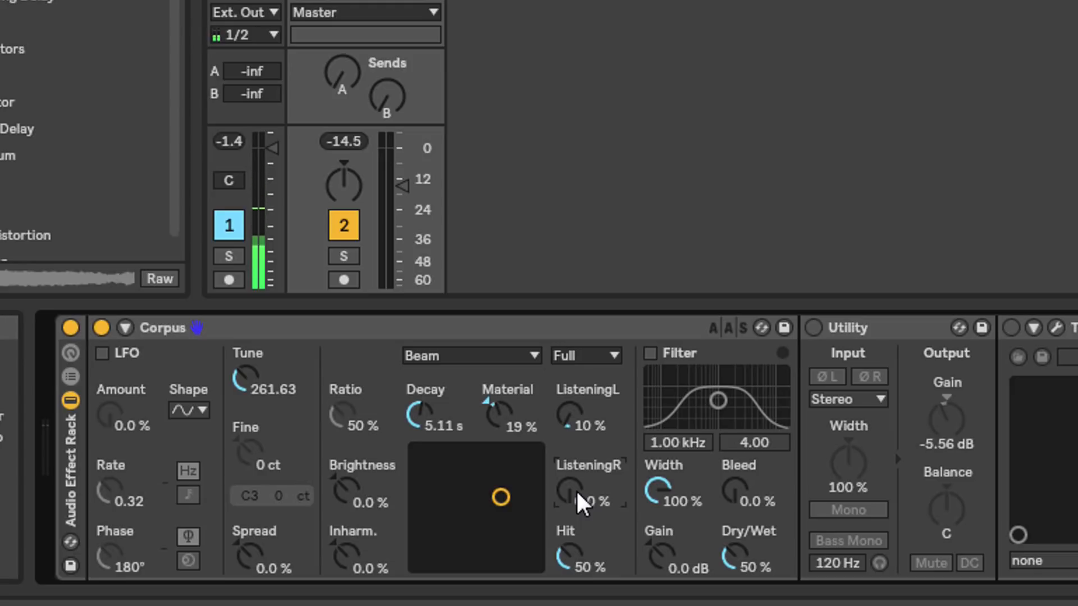
left_click(590, 500)
key("Delete")
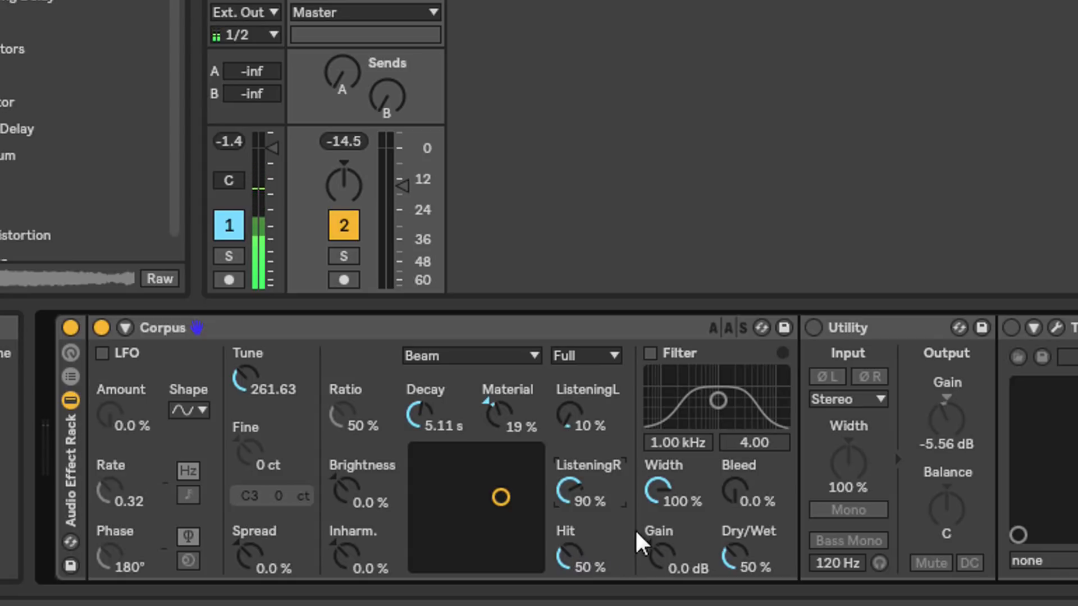
mouse_move(574, 558)
left_mouse_down()
mouse_move(574, 522)
mouse_move(575, 592)
left_mouse_up()
double_click(579, 556)
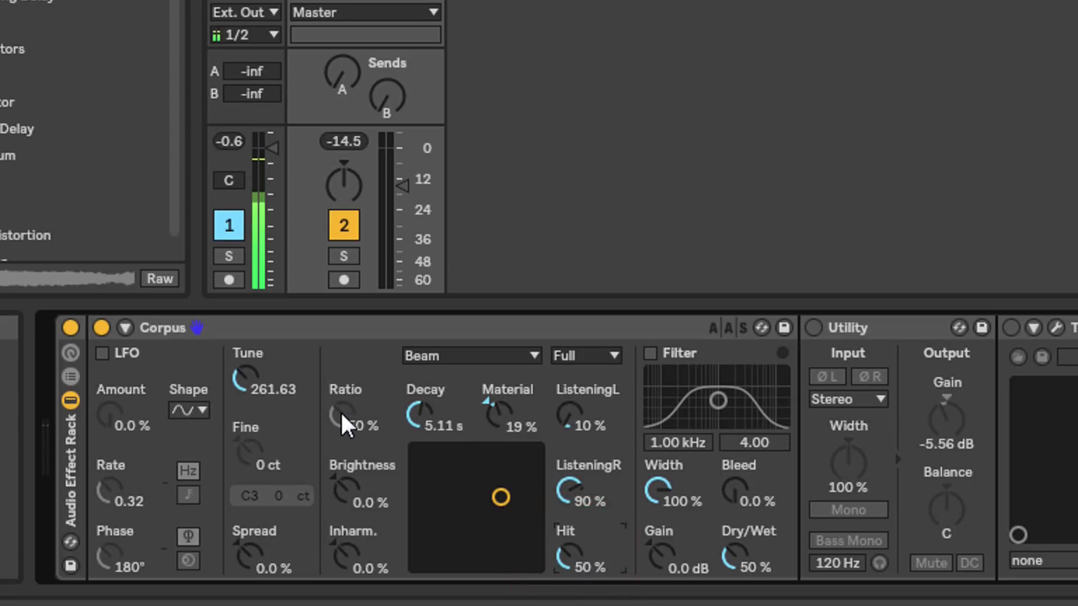
Switch the resonator type to Membrane and settle on Plate.
left_click(477, 352)
left_click(465, 439)
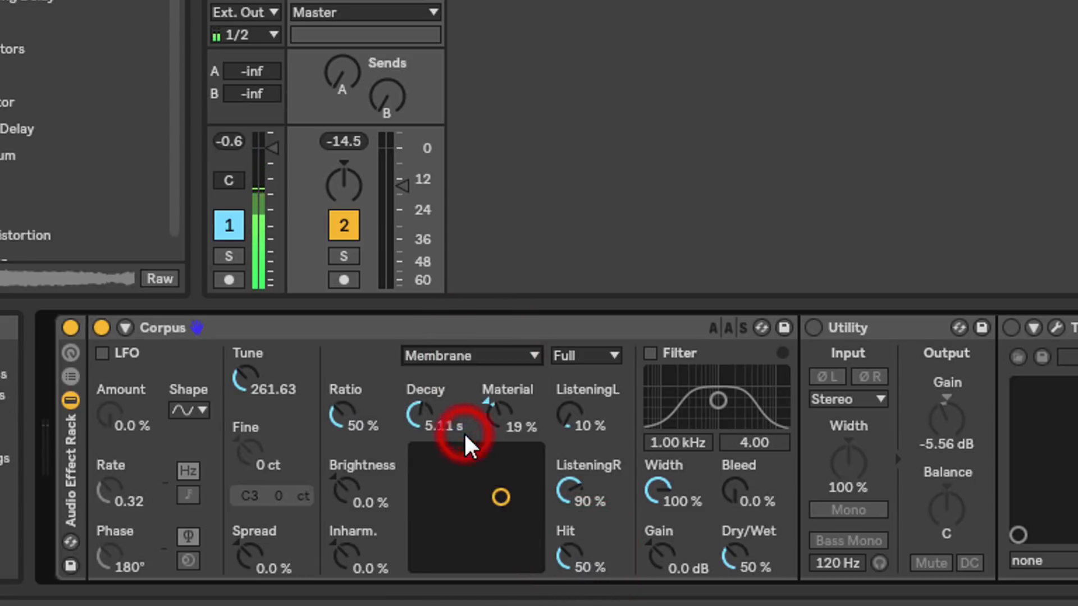
left_click(477, 352)
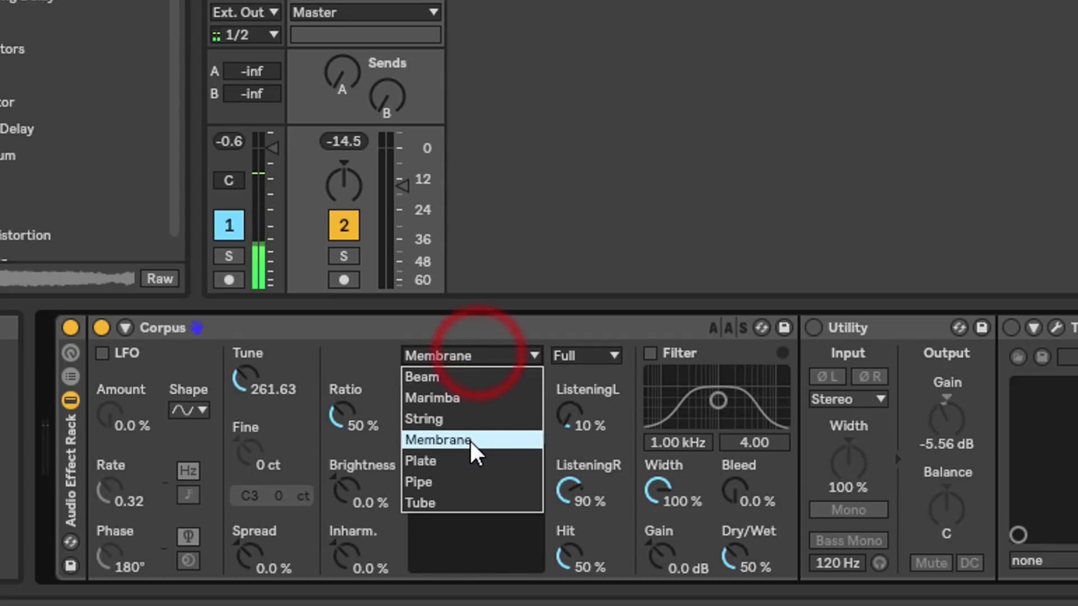
left_click(467, 456)
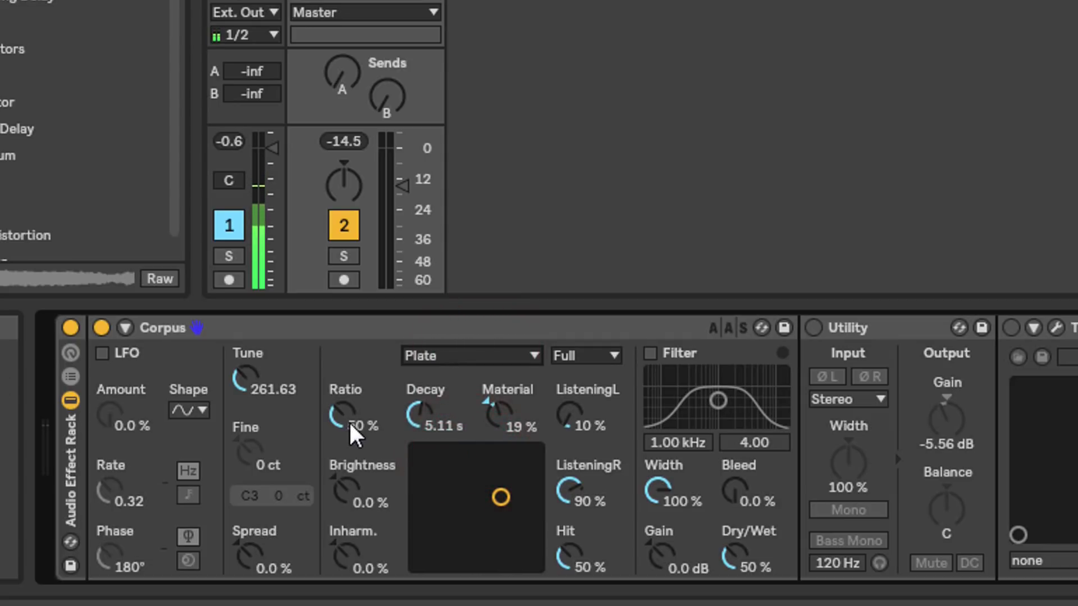
Try the Plate's Ratio at 0% and return it to 50%.
left_click_drag(345, 419, 344, 448)
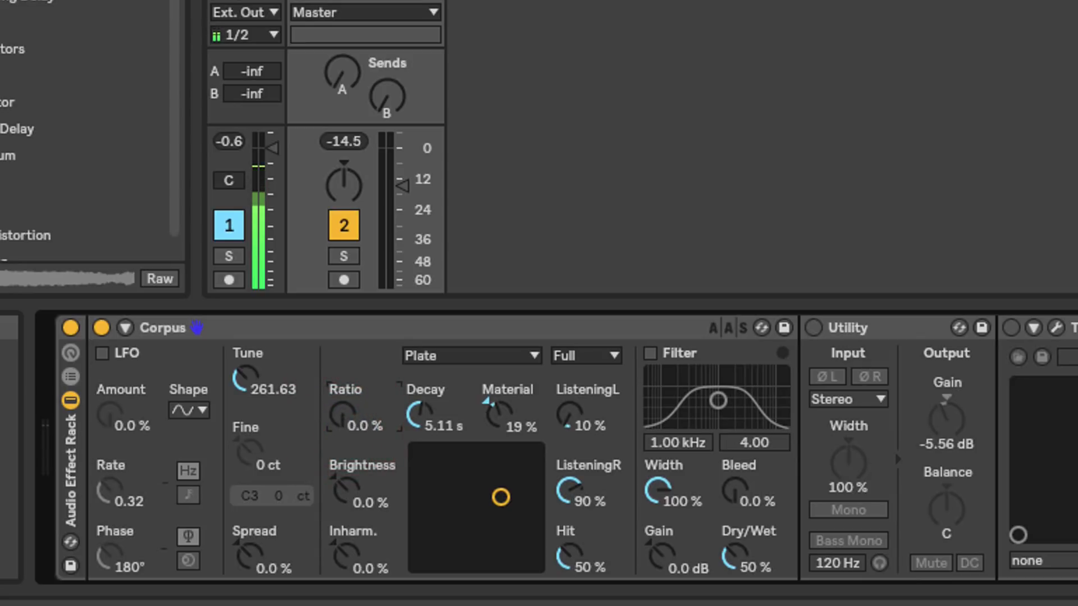
left_click(346, 416)
left_click_drag(344, 417, 345, 466)
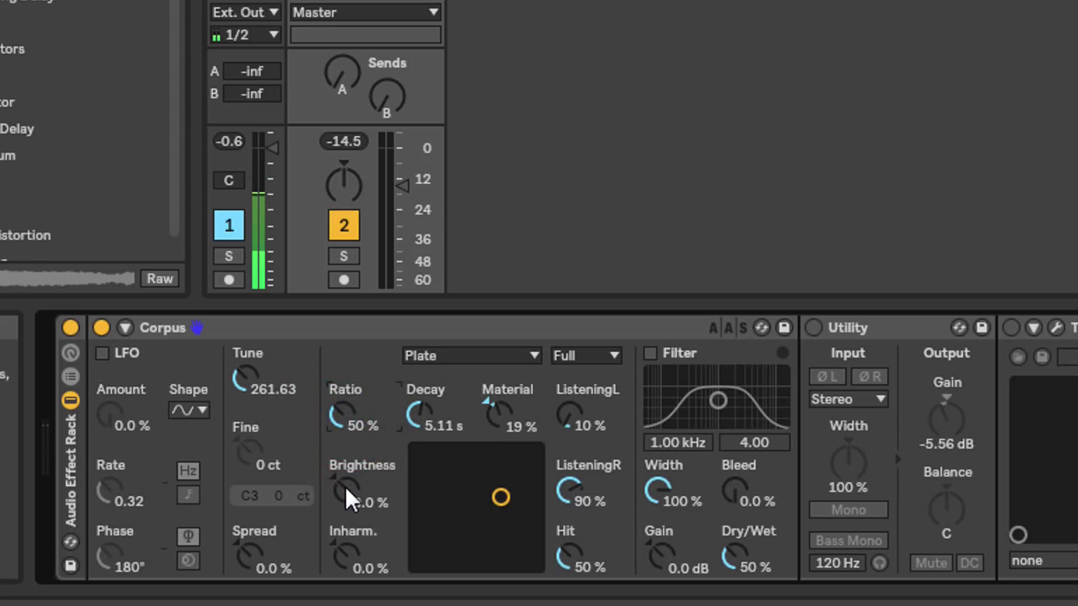
Audition a Brightness change and an Inharm. value of 70%, resetting each to 0.0%.
left_click_drag(345, 485, 345, 559)
double_click(345, 487)
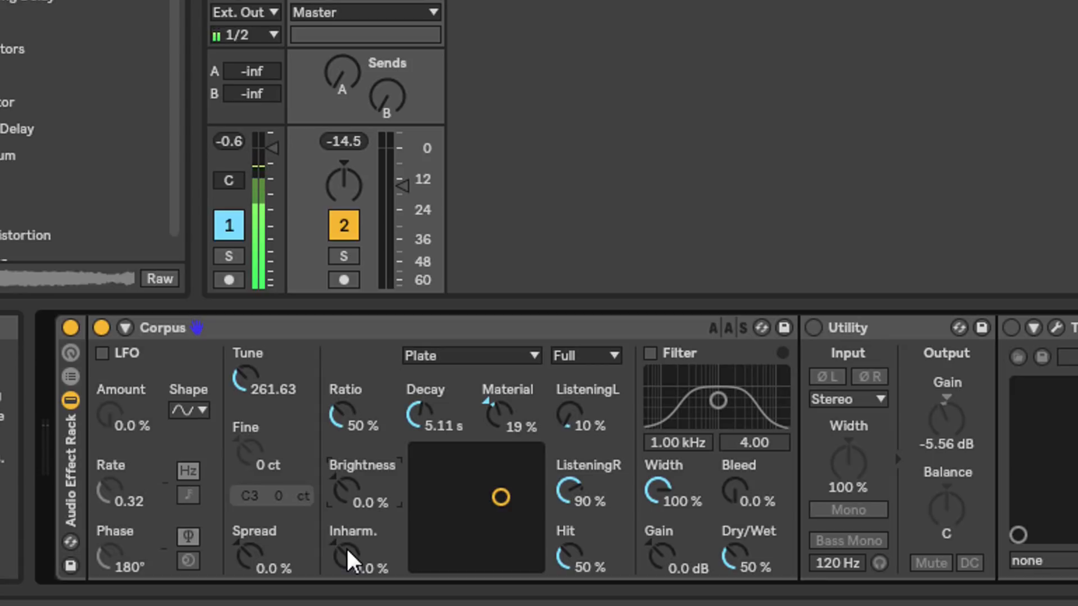
left_click_drag(342, 548, 342, 484)
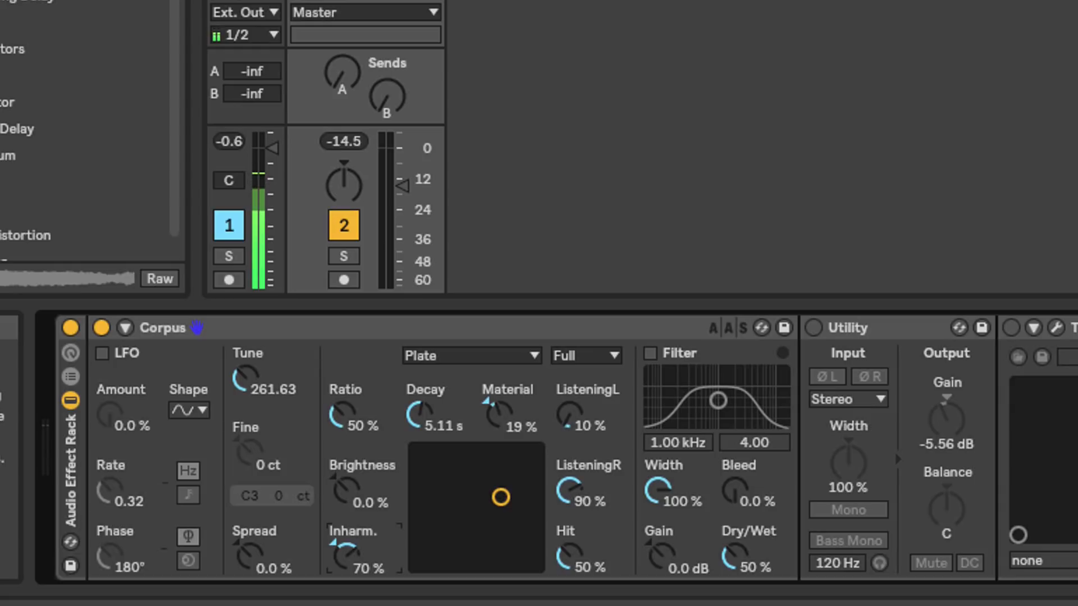
double_click(350, 555)
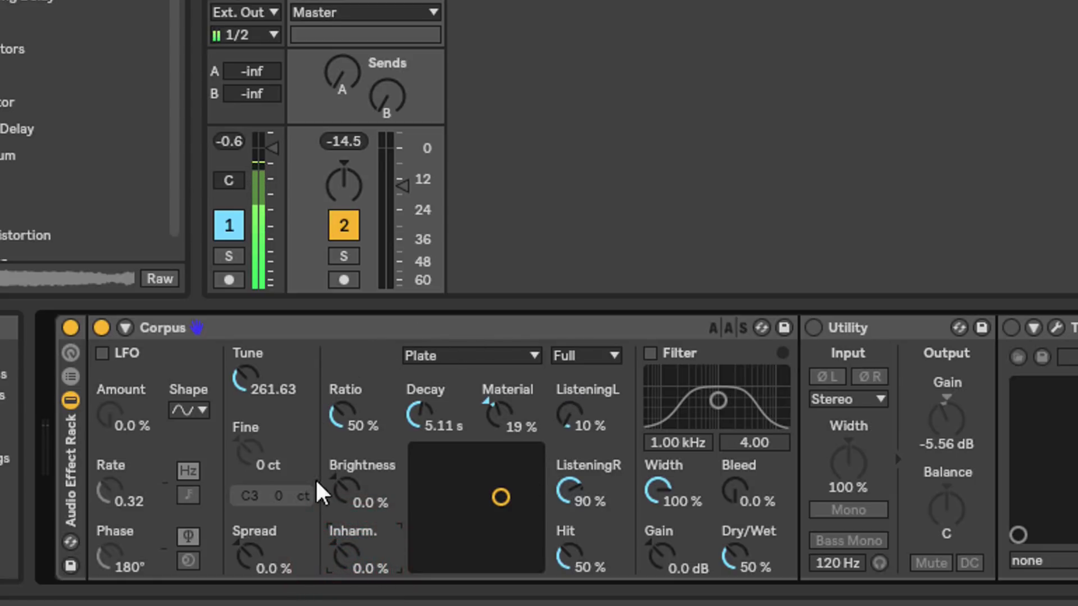
Move the Corpus XY pad point to set Decay to 1.60 s and Material to 33%.
left_click_drag(500, 497, 480, 483)
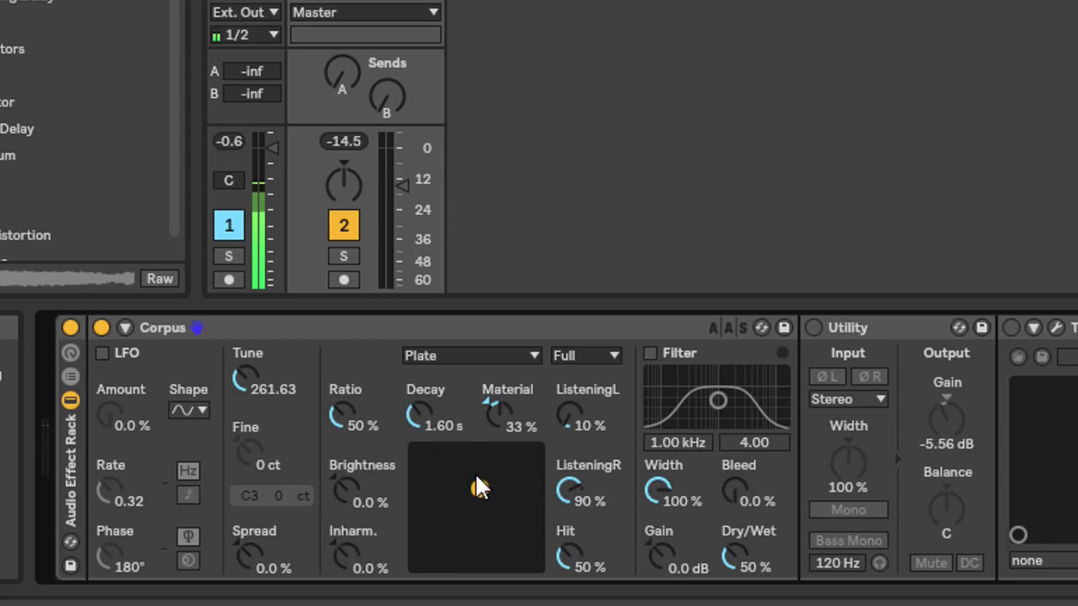
Try Tune at 49.14 and 207.65, resetting it to 261.63 after each change.
left_click_drag(245, 376, 245, 415)
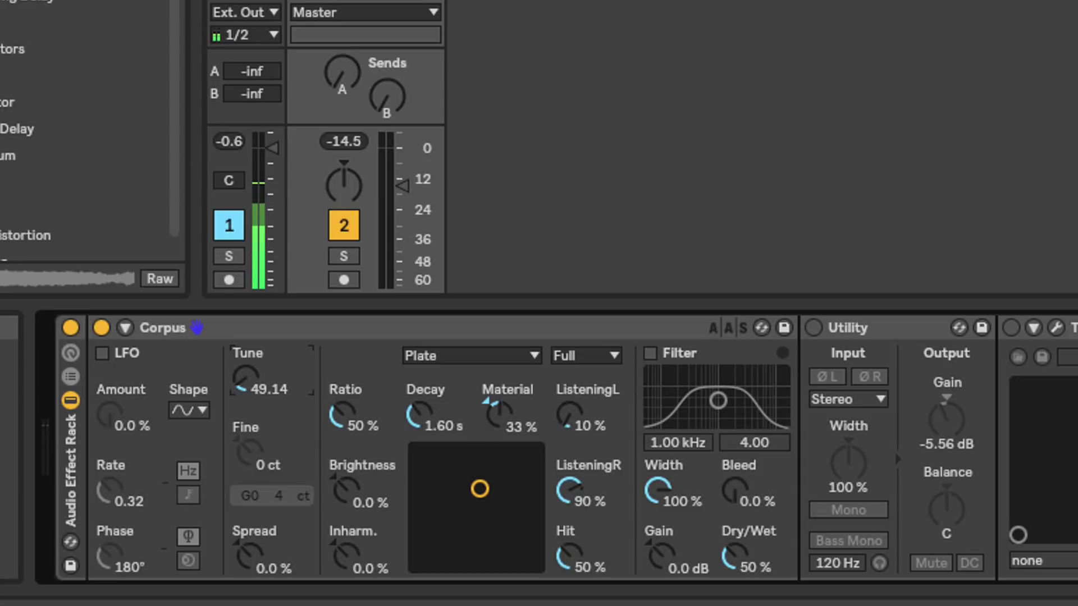
left_click_drag(245, 376, 261, 404)
double_click(251, 373)
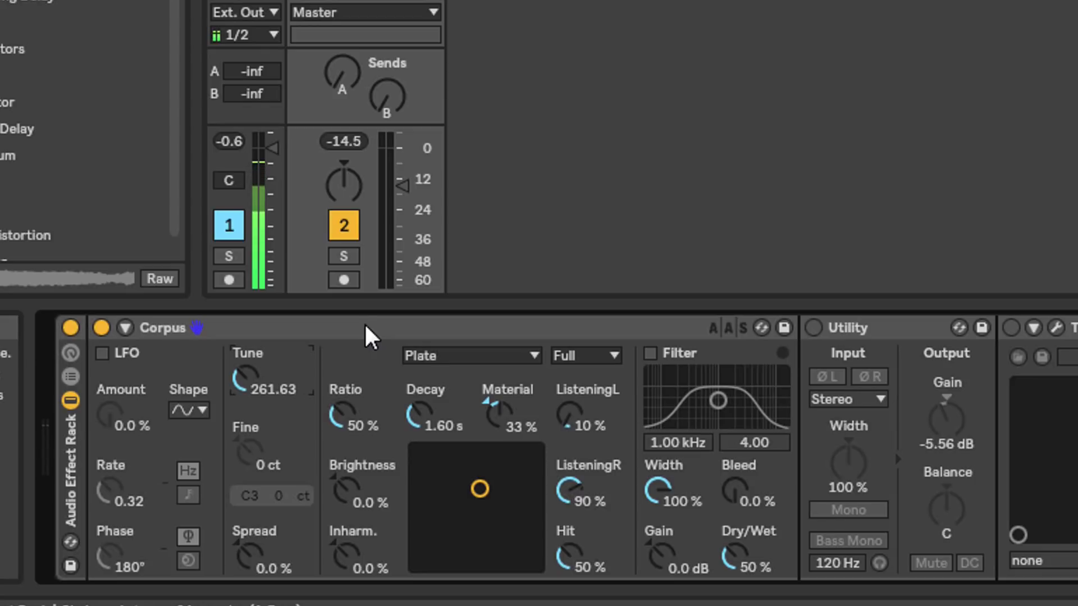
left_click(246, 371)
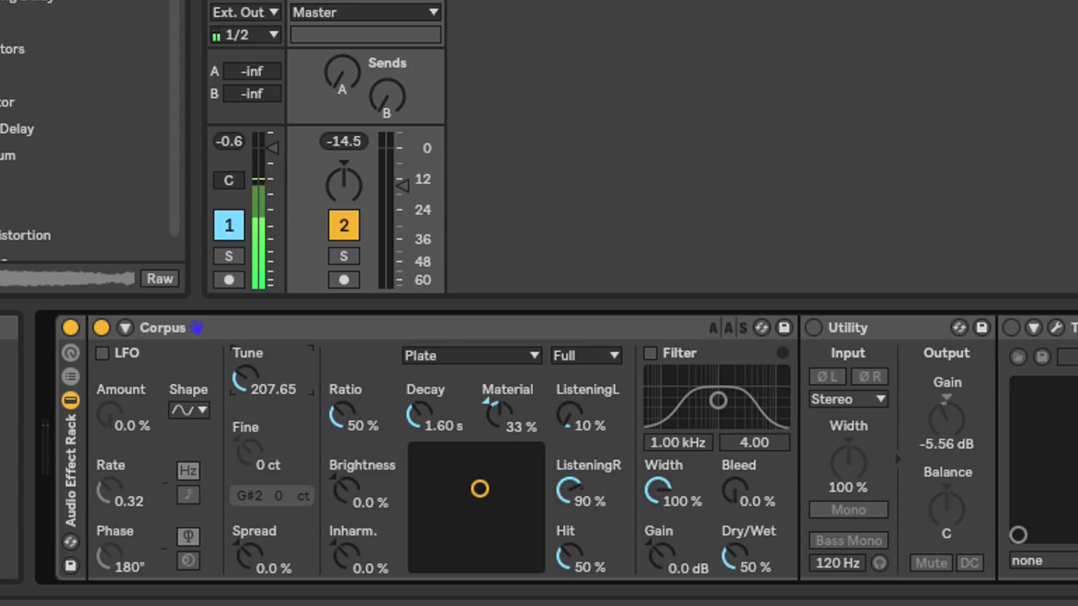
left_click(243, 377)
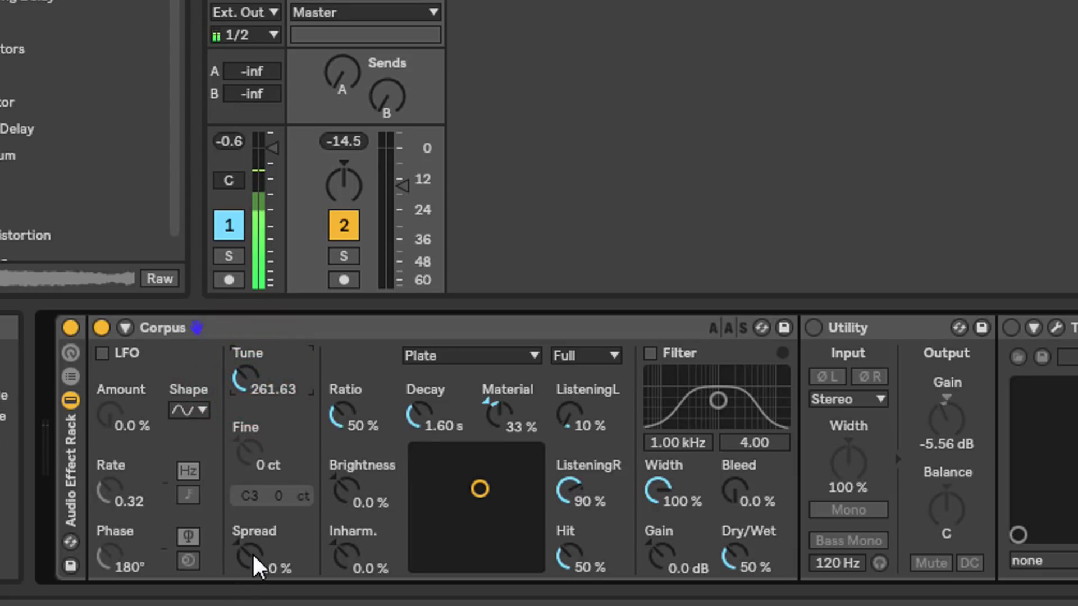
Try Corpus's Spread at -54% and reset it to 0.0%.
left_click_drag(251, 552, 251, 581)
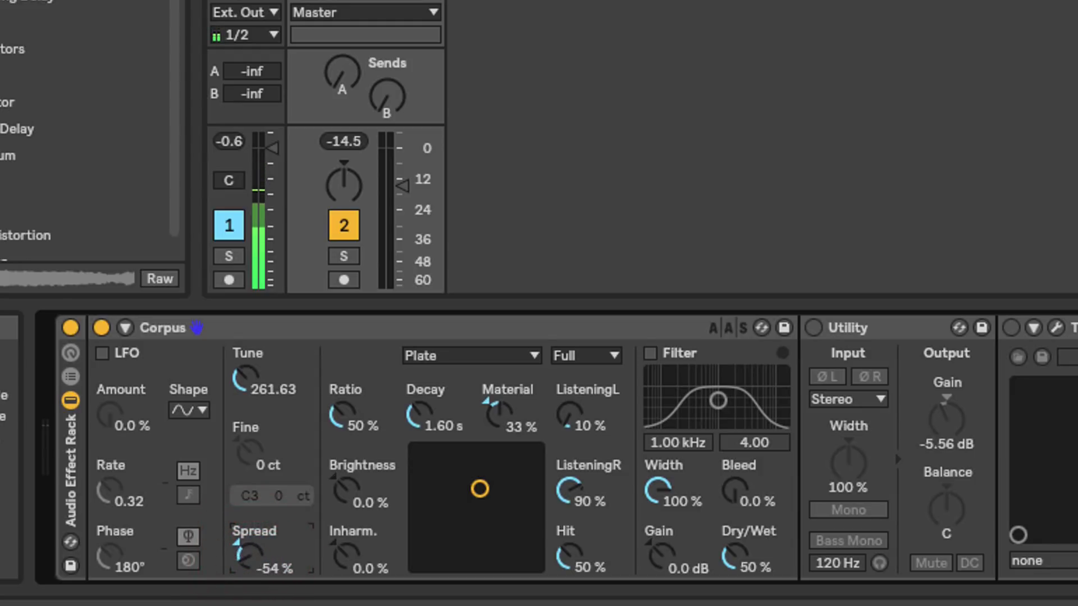
double_click(251, 553)
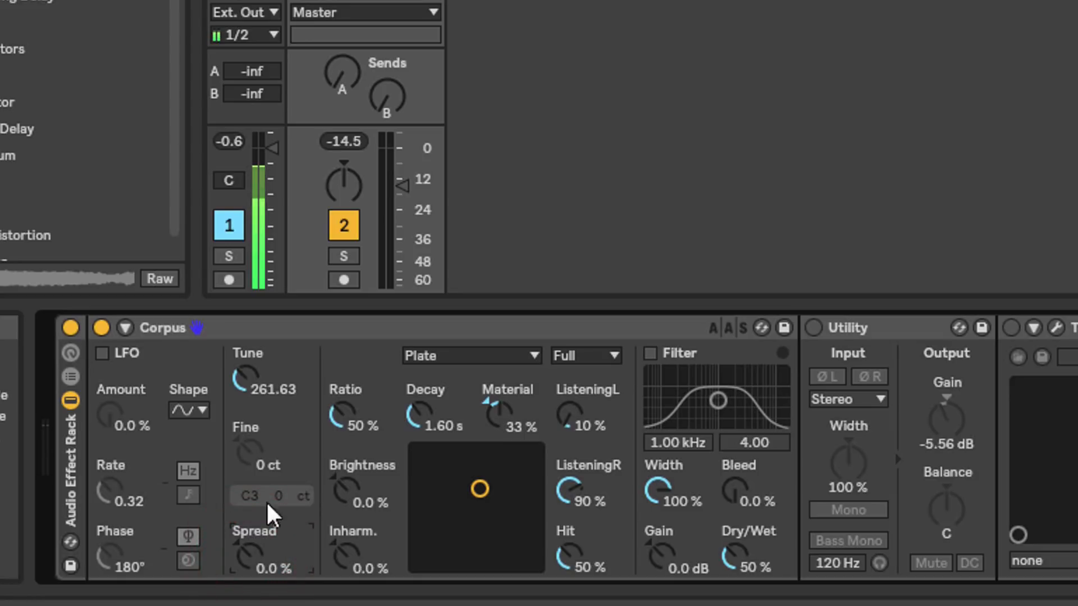
Turn on the Corpus LFO, review its waveform shapes, and keep the sine shape with Amount at 0.0%.
left_click(104, 353)
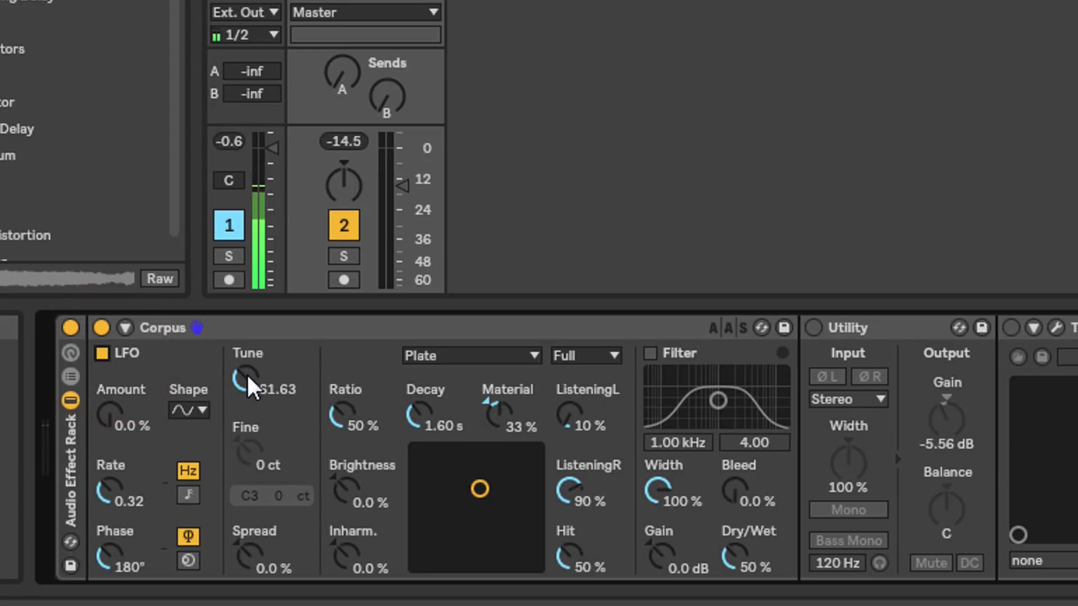
left_click(158, 362)
left_click(201, 406)
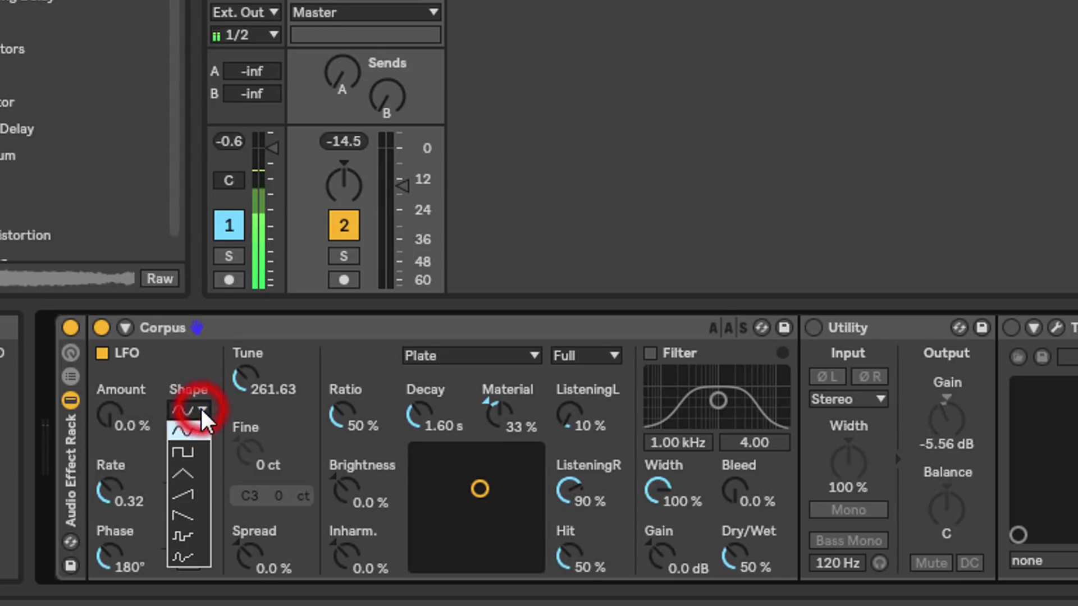
left_click(190, 429)
mouse_move(115, 413)
left_mouse_down()
mouse_move(116, 386)
mouse_move(114, 411)
left_mouse_up()
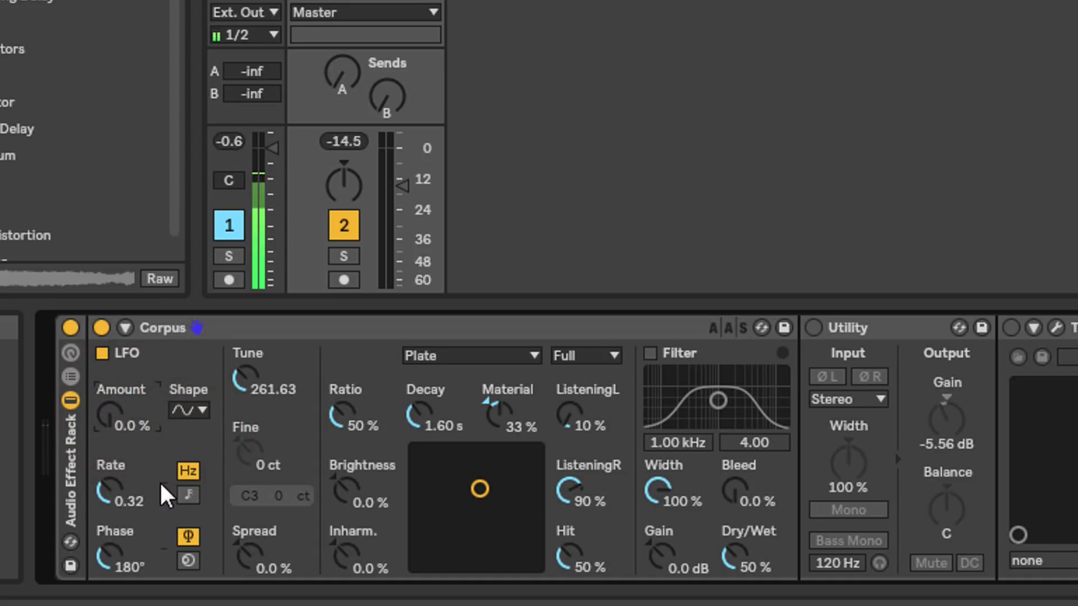
Set the LFO Rate to 0.17 Hz, then switch it to tempo-synced mode with a rate of 1/24.
mouse_move(110, 489)
left_mouse_down()
mouse_move(110, 508)
mouse_move(106, 485)
left_mouse_up()
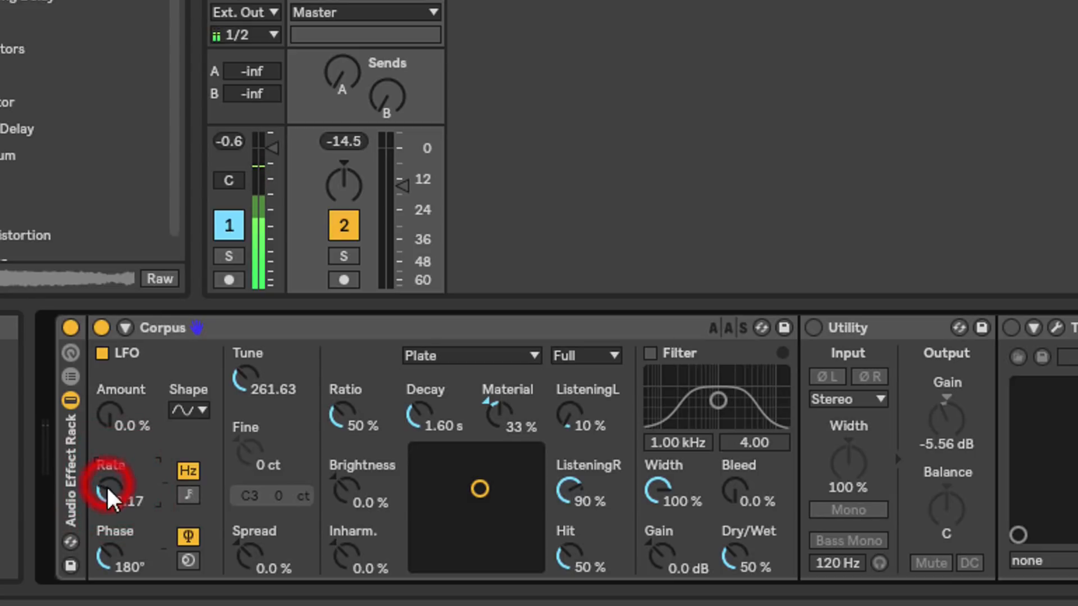
left_click(187, 494)
left_click_drag(107, 491, 112, 487)
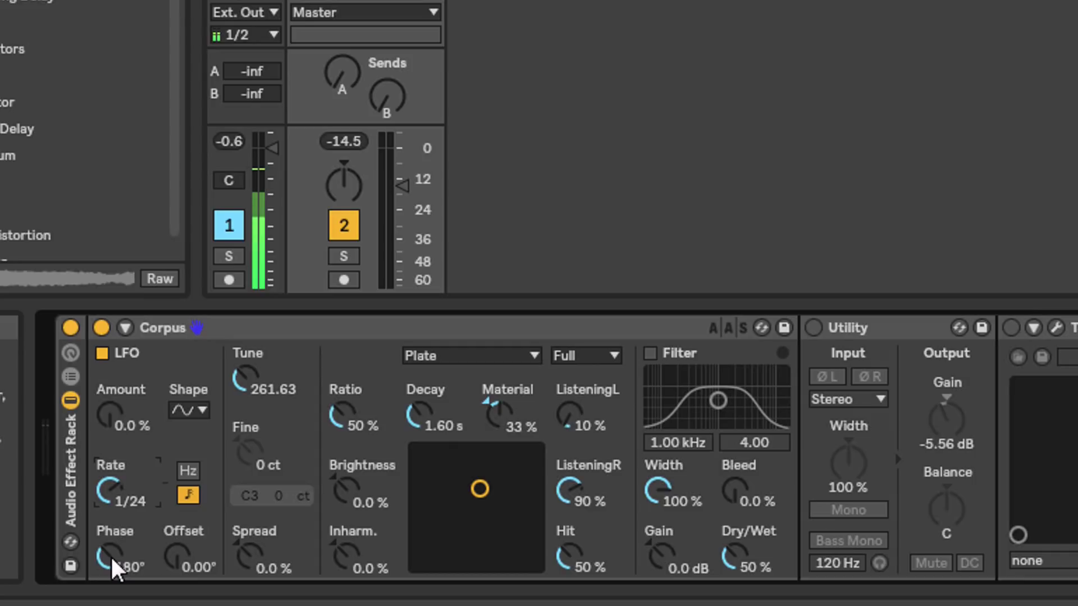
Keep the LFO Phase at 180° and try an Offset of 294°, returning Offset to 0.00°.
mouse_move(110, 554)
left_mouse_down()
mouse_move(110, 505)
mouse_move(110, 573)
mouse_move(110, 555)
left_mouse_up()
left_click_drag(180, 553, 180, 499)
mouse_move(180, 557)
left_mouse_down()
mouse_move(180, 590)
mouse_move(177, 539)
left_mouse_up()
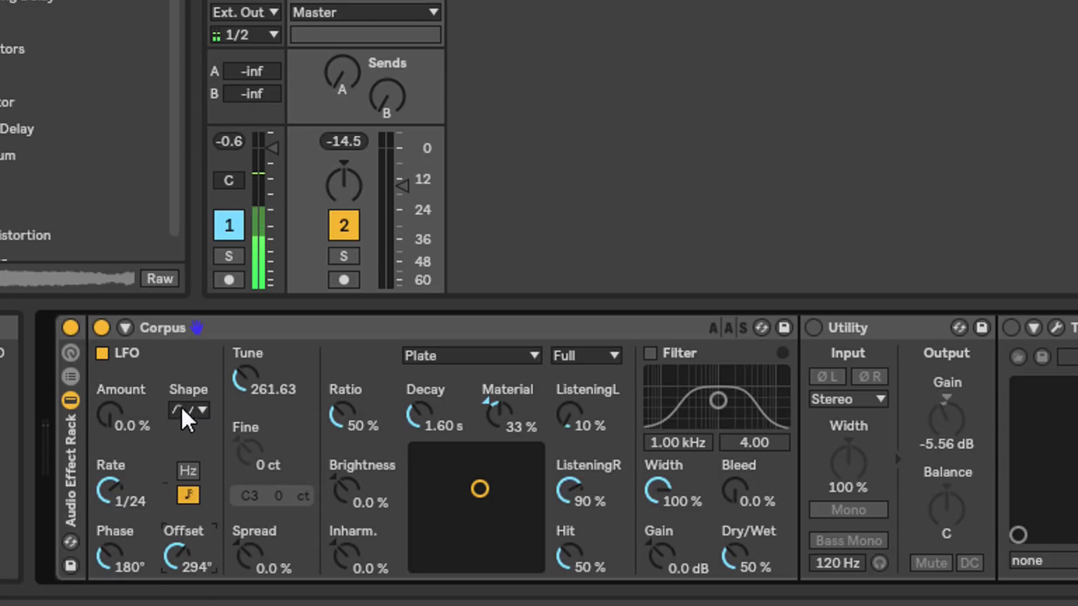
left_click_drag(178, 555, 183, 564)
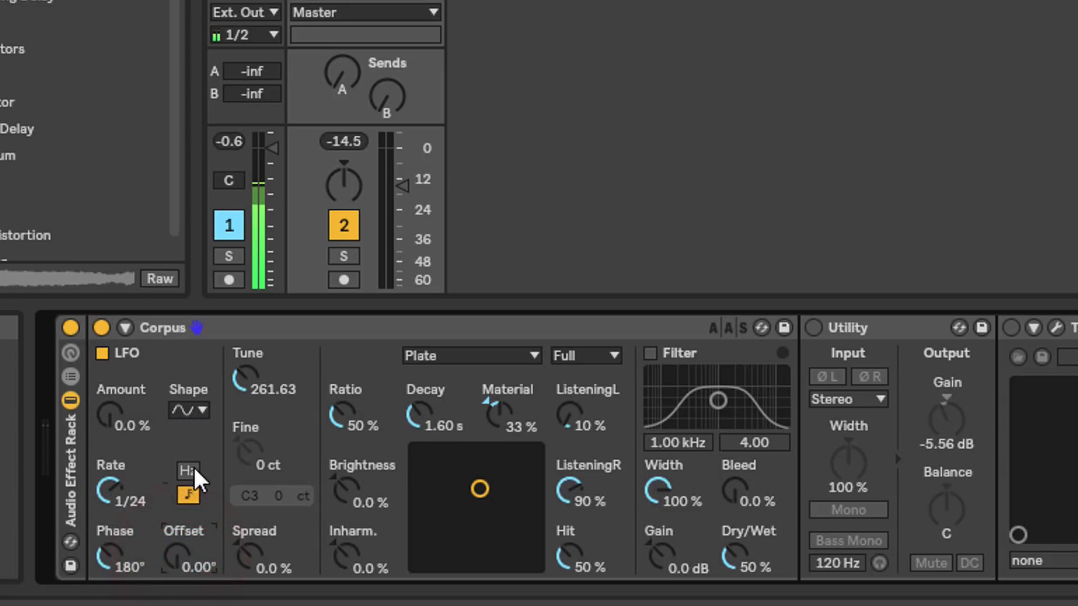
Return the LFO to Hz, switch Phase to Spin, audition Spin before resetting it to 0.0%, set Rate to 0.32, and turn the LFO off.
left_click(190, 471)
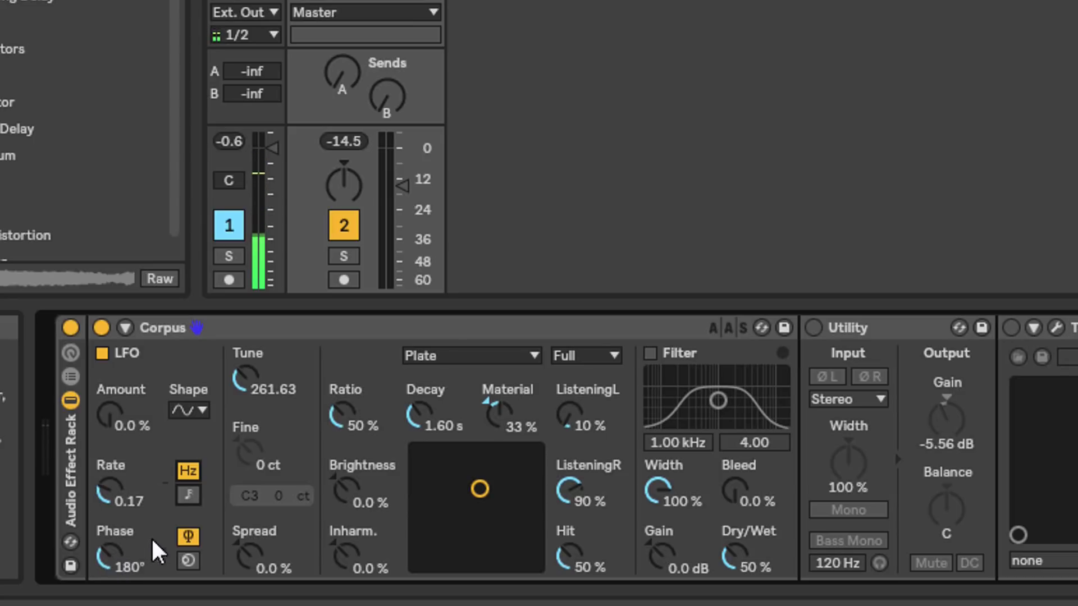
left_click(191, 566)
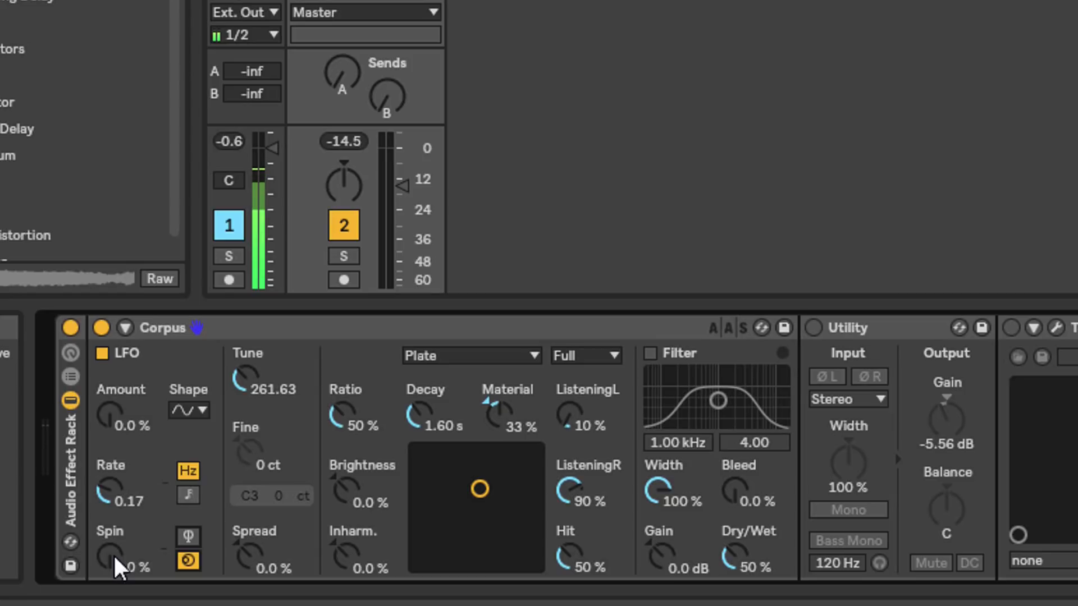
left_click_drag(115, 559, 116, 553)
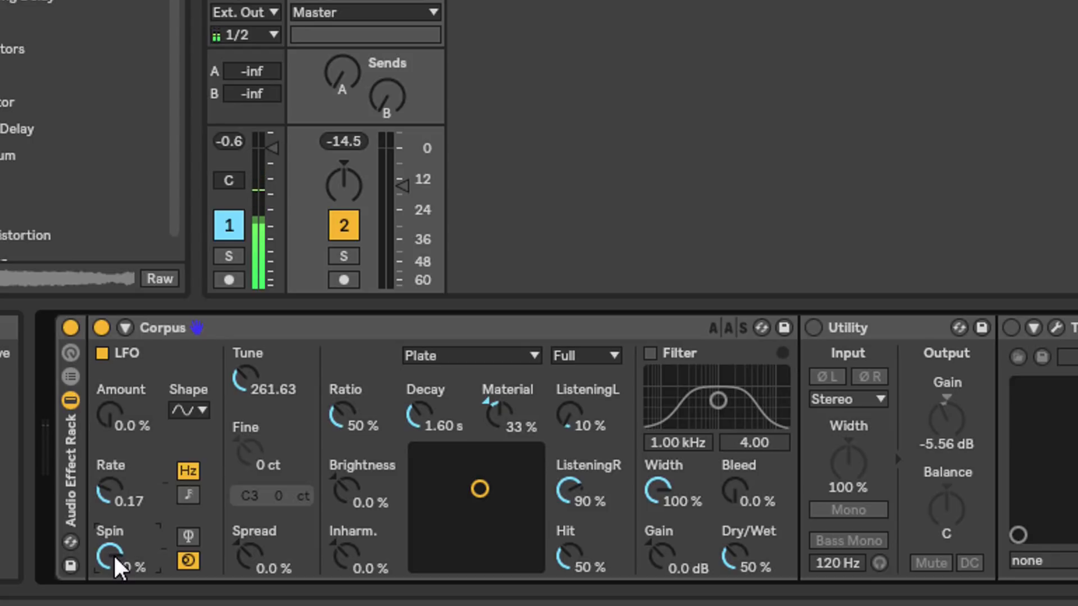
left_click_drag(119, 566, 119, 566)
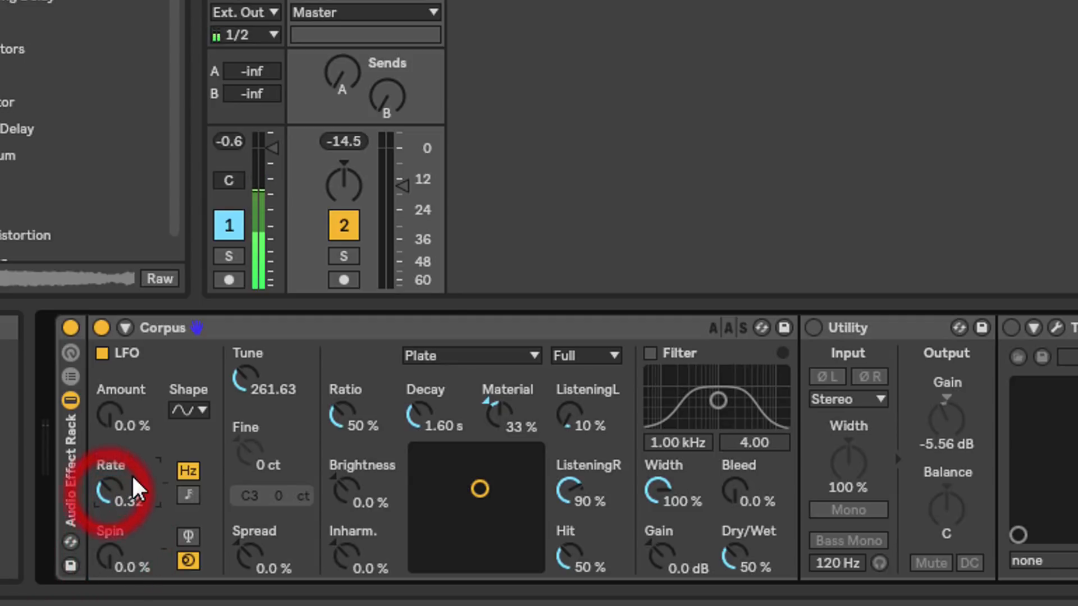
left_click(103, 354)
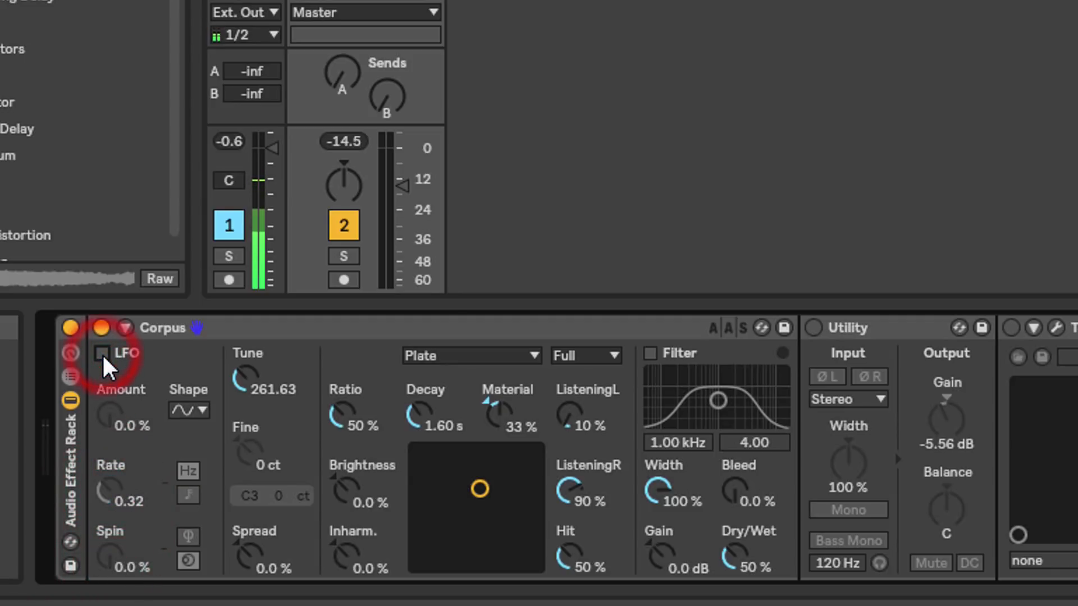
Enable the Corpus bandpass filter and set its frequency to 1.15 kHz and its bandwidth to 4.36.
left_click(671, 355)
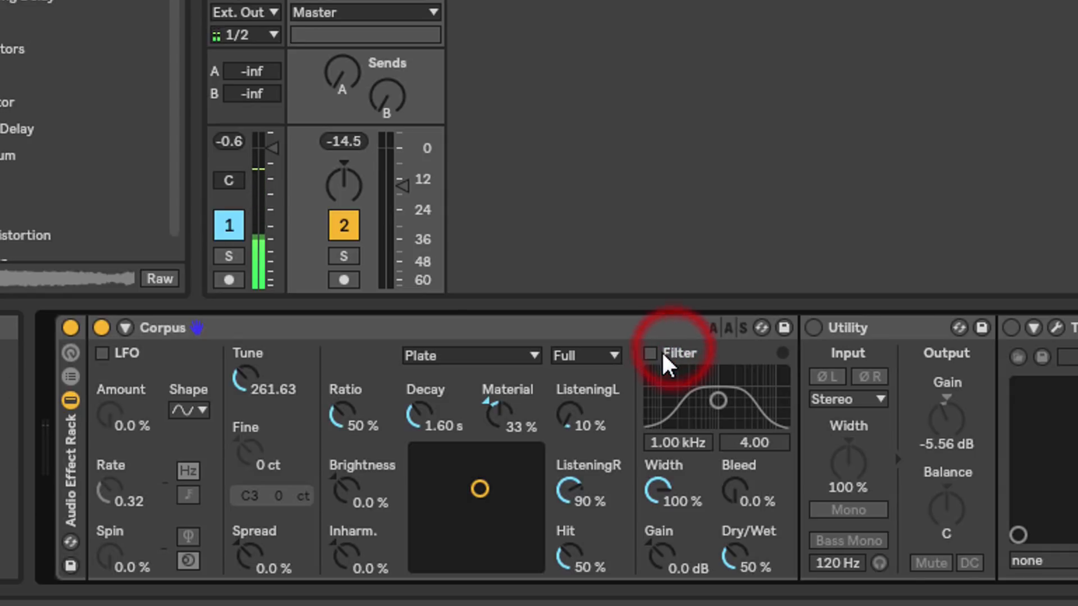
left_click(649, 353)
mouse_move(718, 400)
left_mouse_down()
mouse_move(713, 409)
mouse_move(734, 392)
mouse_move(746, 403)
mouse_move(705, 399)
mouse_move(707, 409)
left_mouse_up()
mouse_move(669, 446)
left_mouse_down()
mouse_move(669, 415)
mouse_move(669, 442)
mouse_move(669, 432)
left_mouse_up()
mouse_move(746, 442)
left_mouse_down()
mouse_move(747, 453)
mouse_move(747, 443)
left_mouse_up()
mouse_move(725, 407)
left_mouse_down()
mouse_move(760, 411)
mouse_move(710, 389)
mouse_move(724, 389)
mouse_move(721, 400)
left_mouse_up()
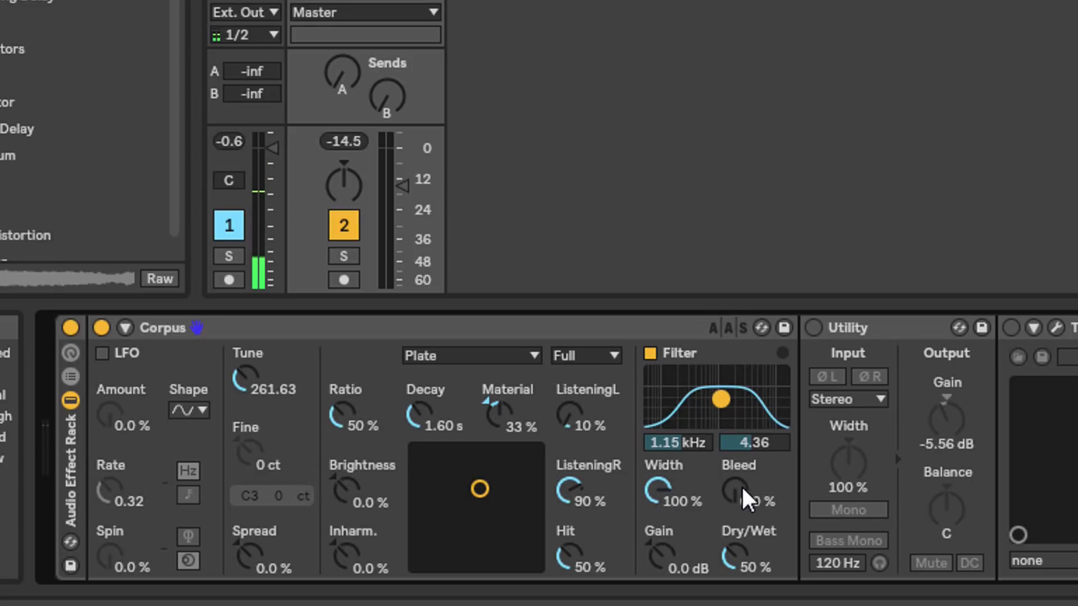
Try Bleed at 100% and return it to 0.0%.
left_click_drag(750, 496, 749, 484)
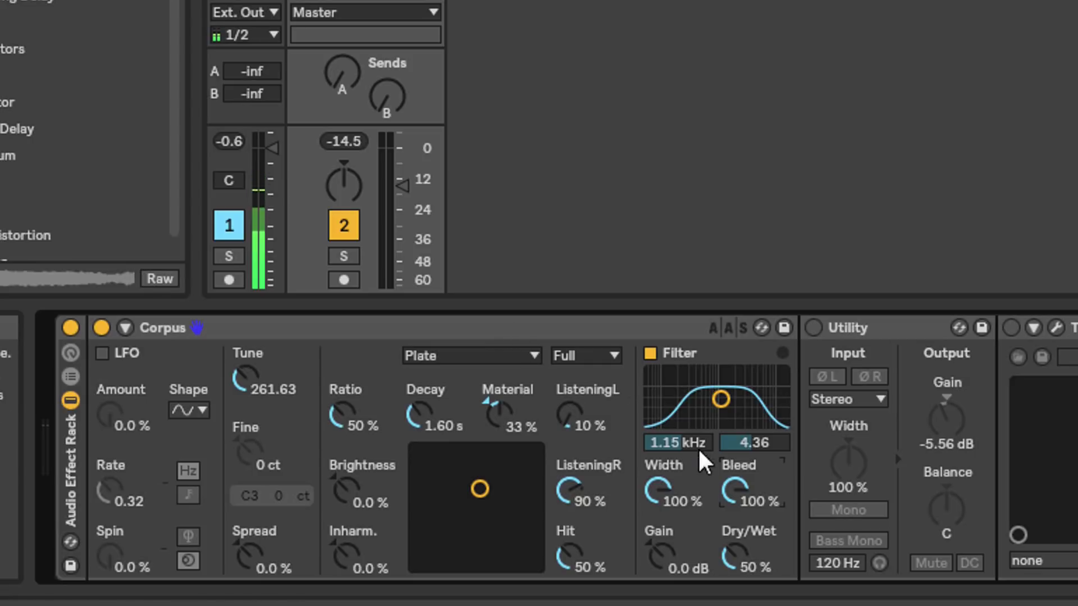
left_click_drag(730, 500, 732, 573)
left_click(660, 558)
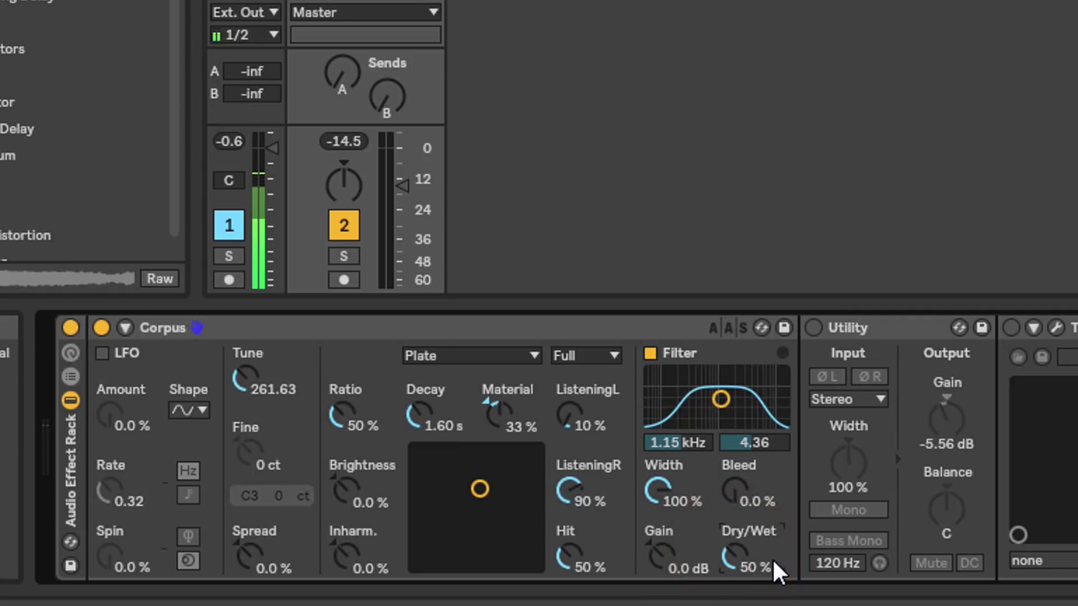
Select the Corpus device and bypass it.
left_click(572, 325)
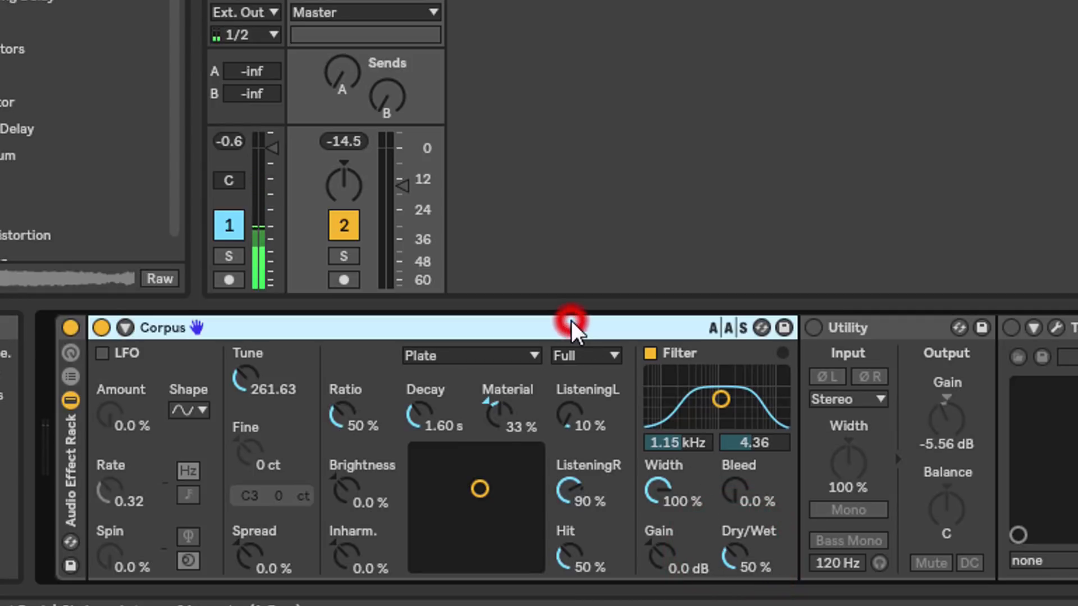
left_click(729, 327)
left_click(571, 321)
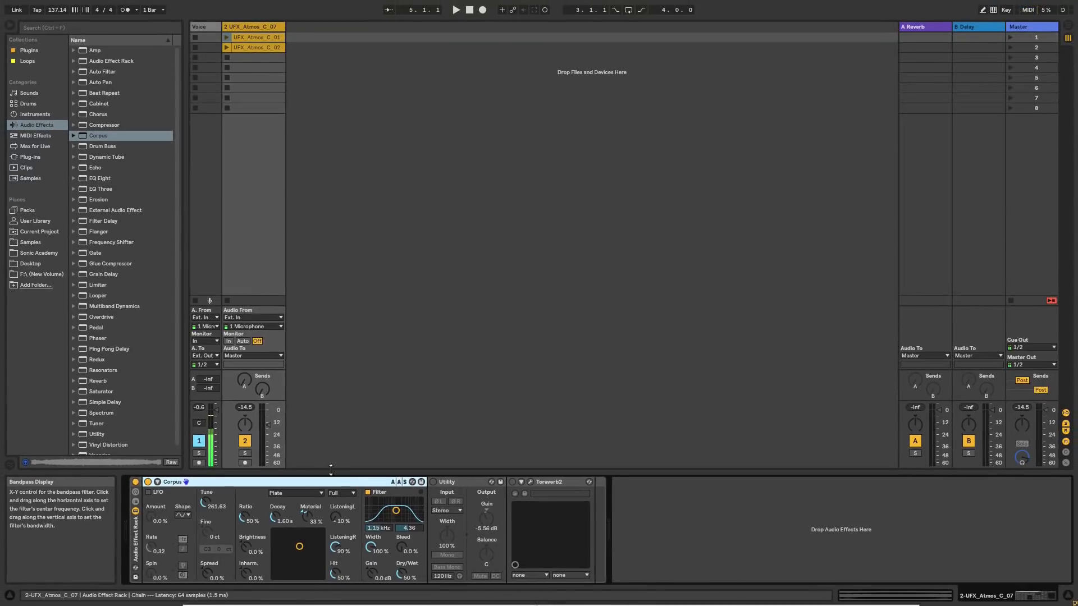
left_click(147, 481)
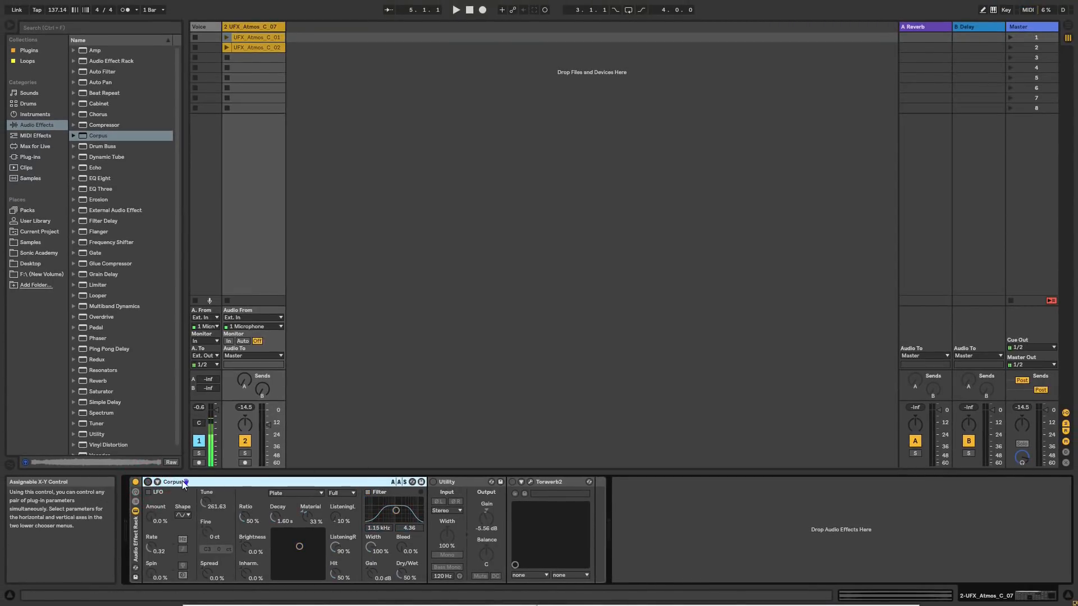
left_click(242, 481)
Select the Utility, Toraverb2 and Corpus devices in turn to review the effect chain.
left_click(466, 480)
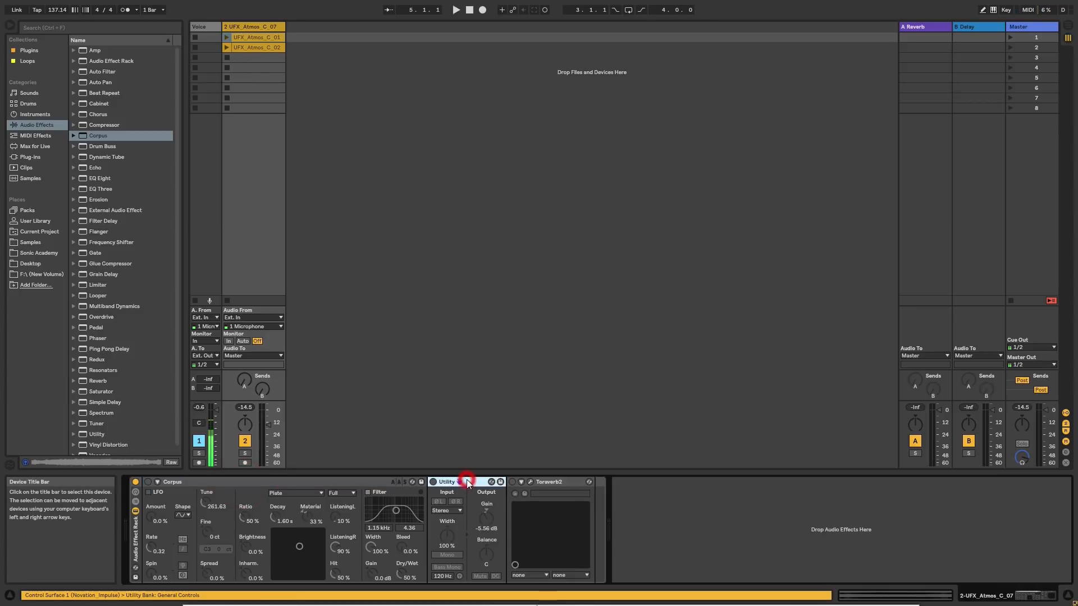
left_click(559, 481)
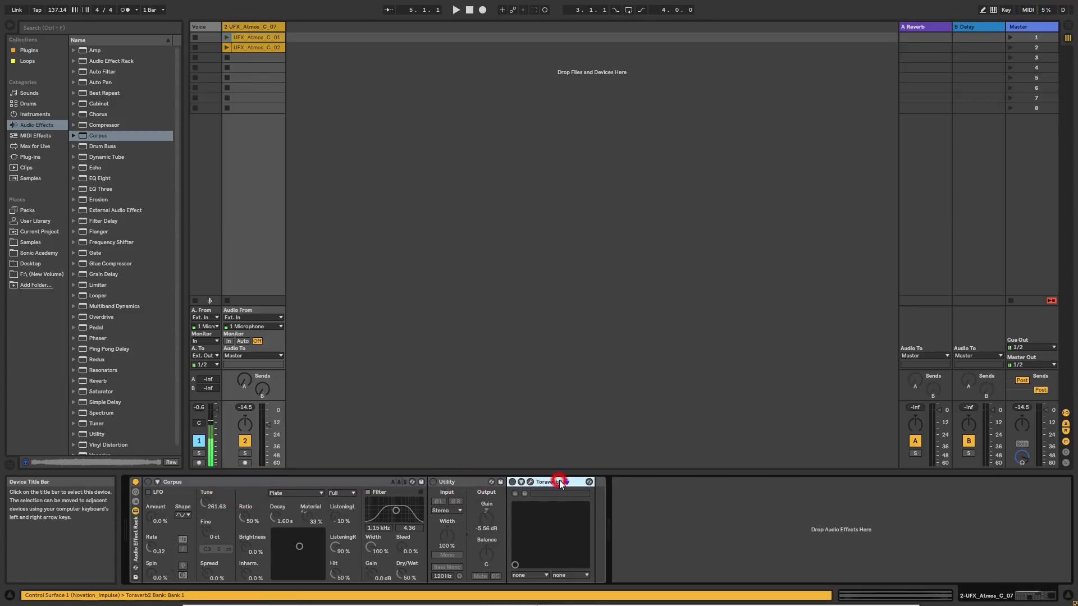
left_click(336, 480)
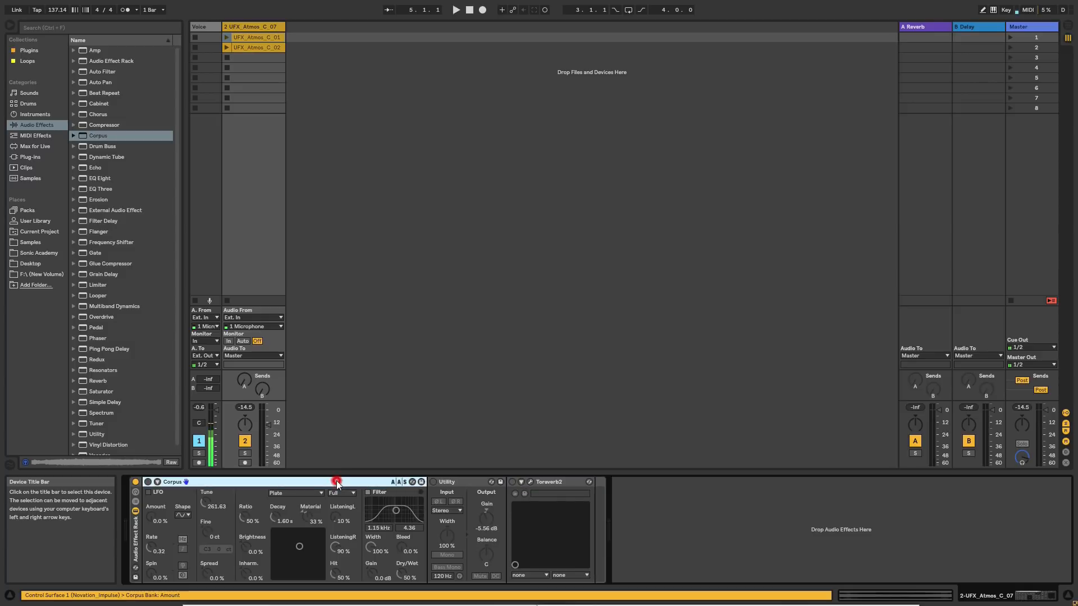
Launch the clip UFX_Atmos_C_01, view its sample waveform, and return to track 2's device chain.
left_click(227, 38)
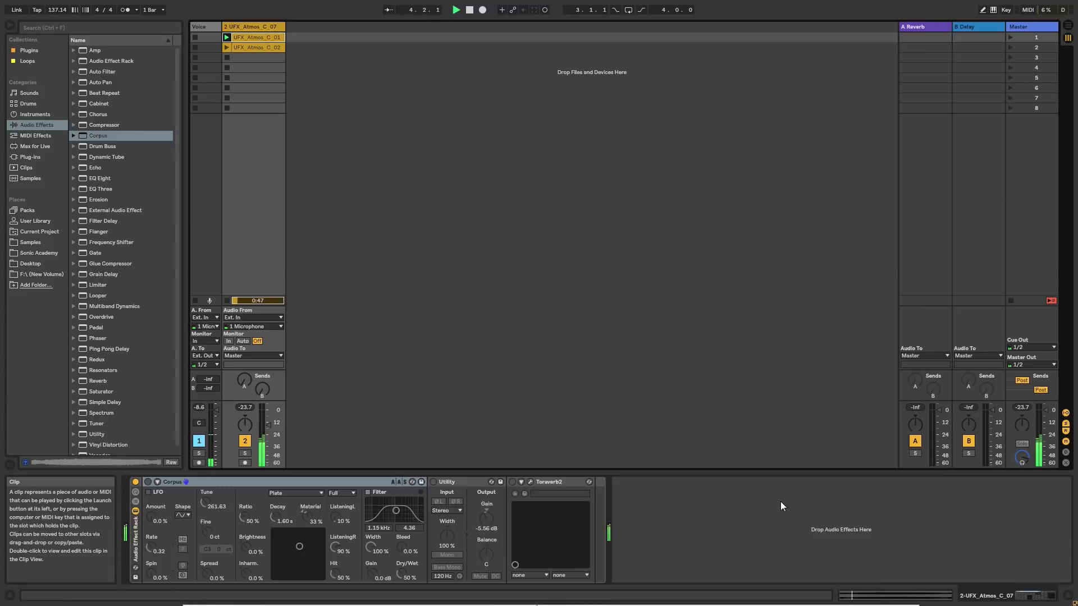
left_click(868, 595)
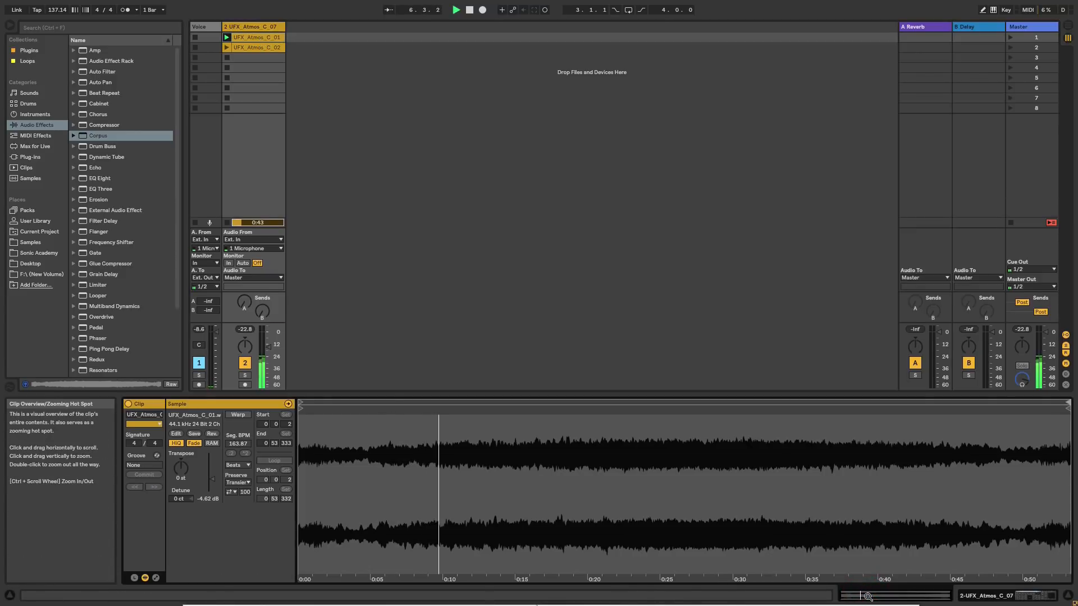
left_click(974, 595)
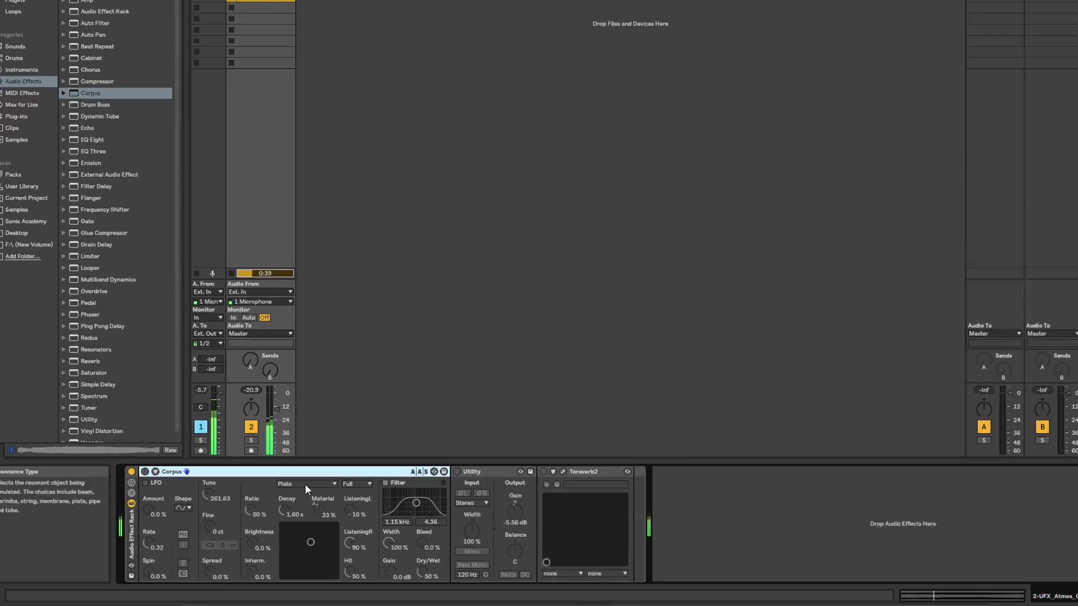
Change the Corpus resonator type to Beam and turn the device on.
left_click(307, 485)
left_click(307, 493)
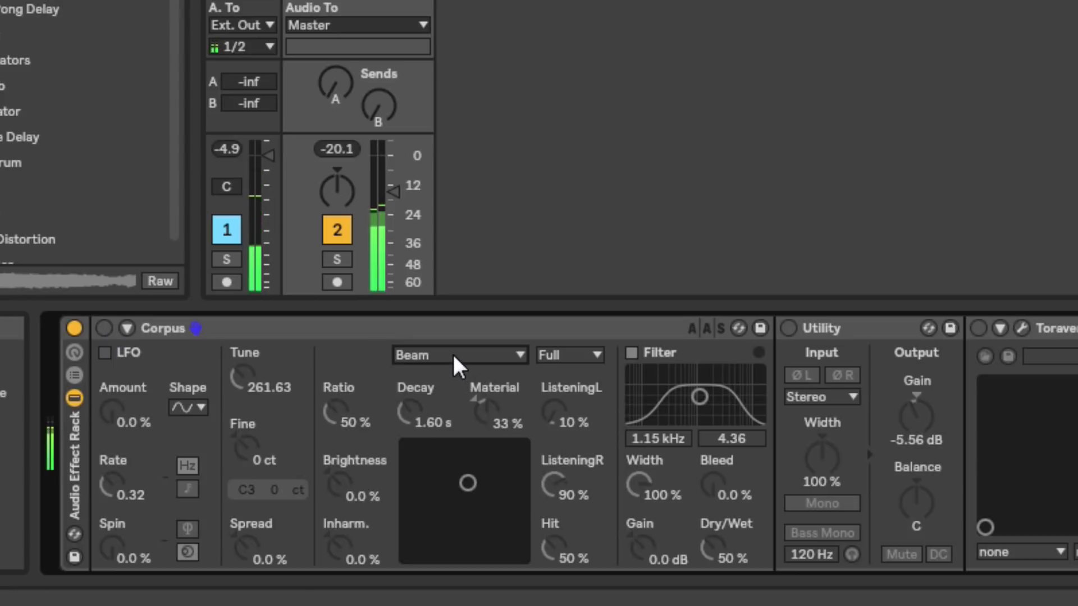
left_click(104, 329)
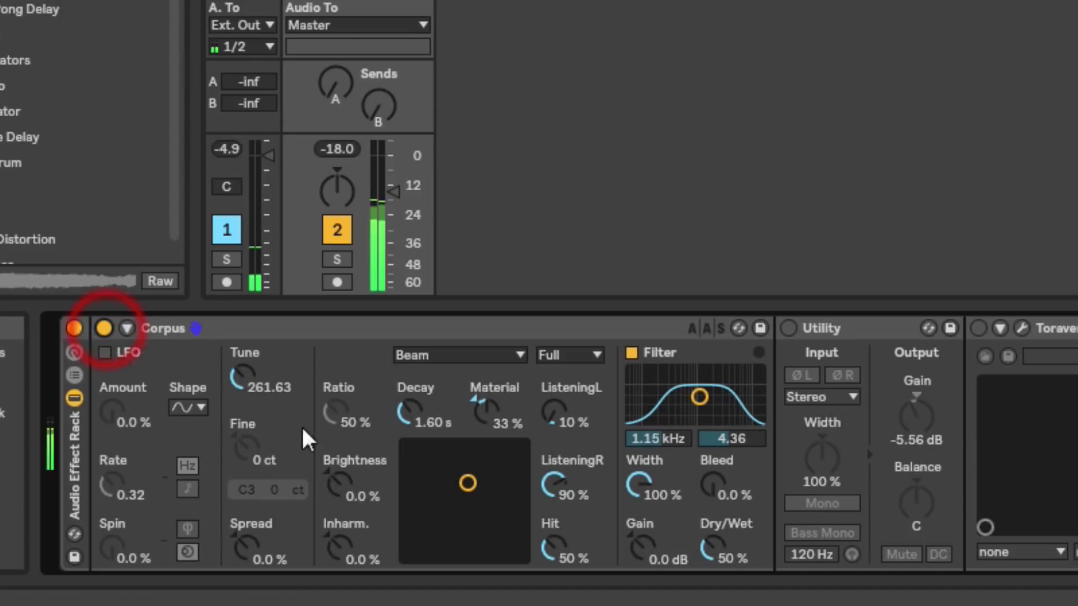
Adjust the Beam resonator to a Decay of 2.34 s and a Material of 16%, raising Dry/Wet along the way.
left_click(469, 483)
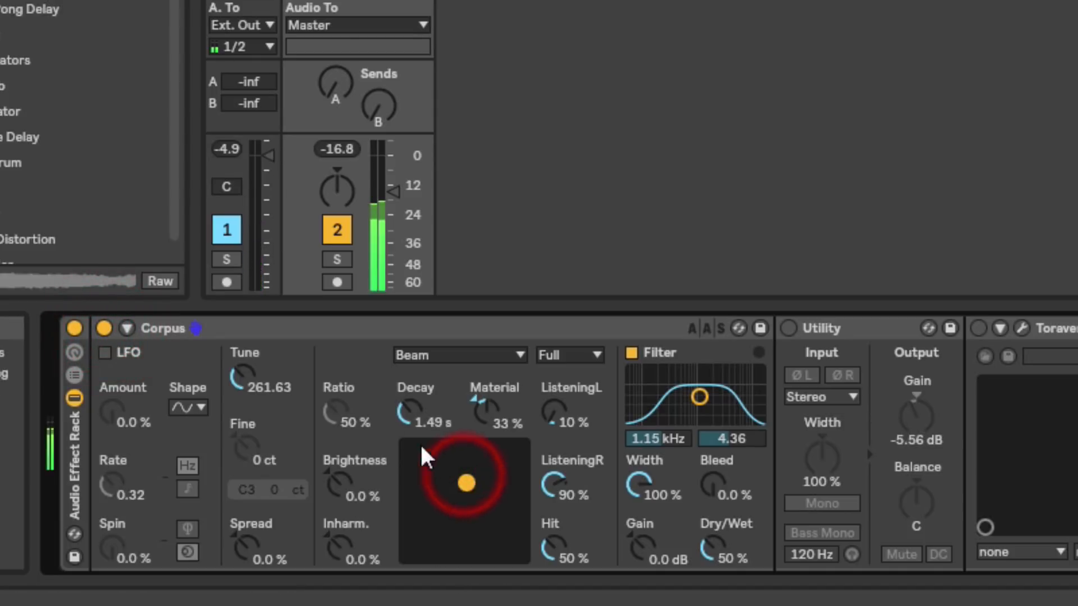
left_click(408, 415)
mouse_move(408, 414)
left_mouse_down()
mouse_move(407, 381)
mouse_move(414, 426)
left_mouse_up()
left_click_drag(486, 415, 487, 449)
left_click_drag(713, 549, 713, 522)
mouse_move(486, 416)
left_mouse_down()
mouse_move(486, 358)
mouse_move(486, 464)
mouse_move(487, 421)
left_mouse_up()
left_click_drag(409, 412, 409, 393)
Set Corpus's Tune to 148.97, Spread to 48% and Dry/Wet to 100%.
mouse_move(246, 375)
left_mouse_down()
mouse_move(245, 410)
mouse_move(245, 393)
left_mouse_up()
mouse_move(246, 545)
left_mouse_down()
mouse_move(246, 528)
mouse_move(246, 541)
left_mouse_up()
left_click(715, 551)
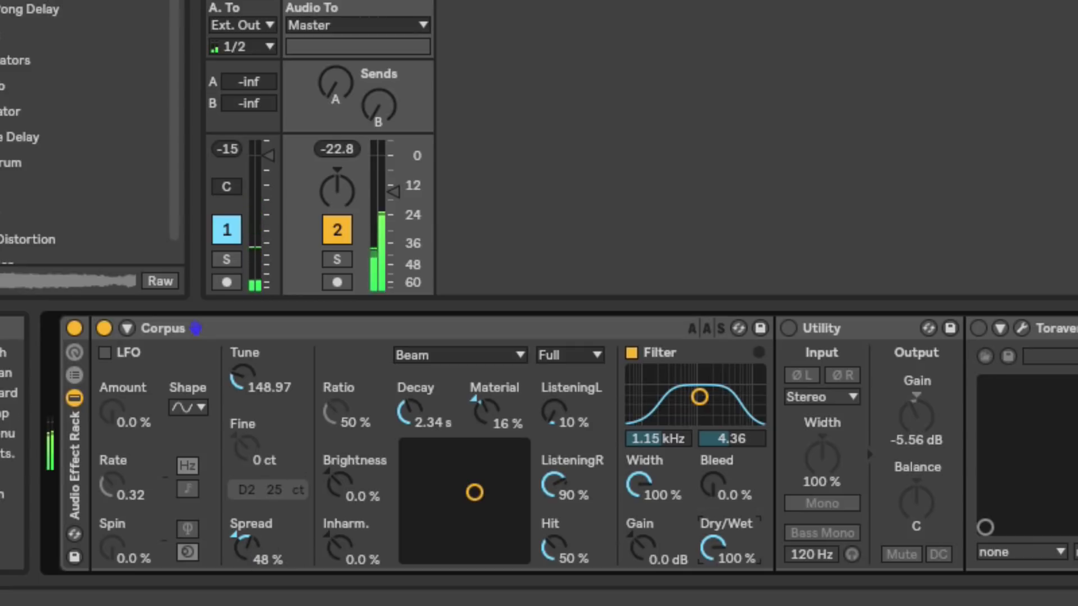
left_click(359, 3)
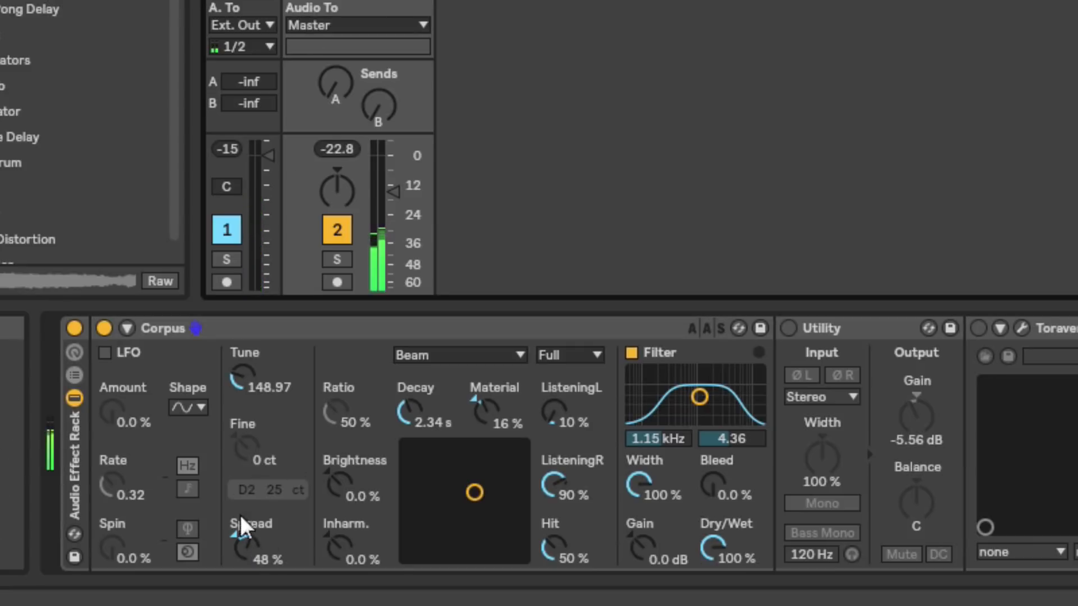
Try Spread at 71% and reset it to 0.0%.
mouse_move(243, 547)
left_mouse_down()
mouse_move(242, 579)
mouse_move(247, 568)
left_mouse_up()
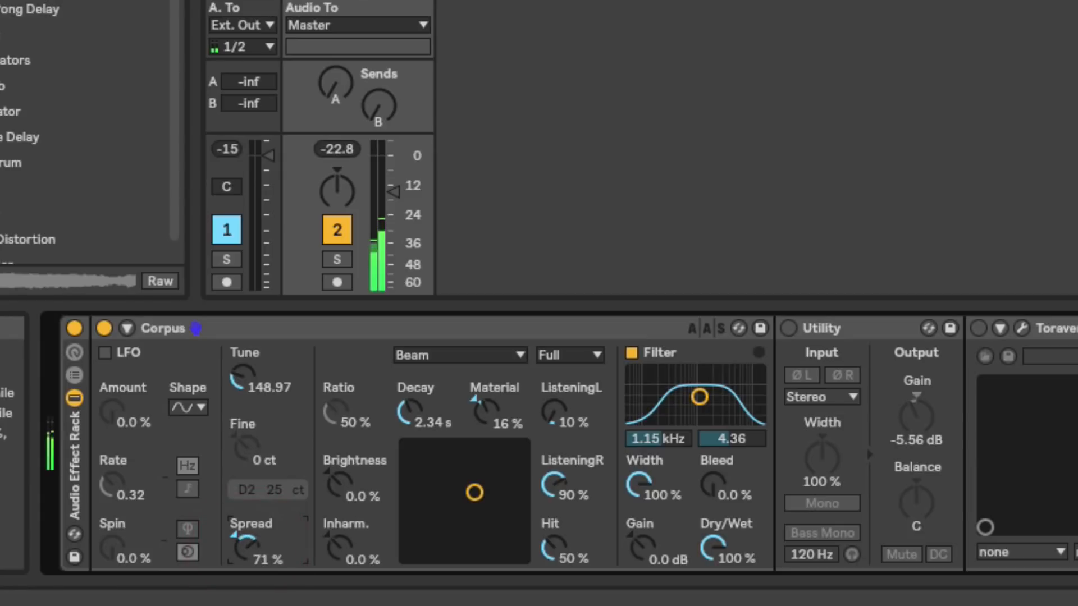
mouse_move(245, 547)
left_mouse_down()
mouse_move(245, 561)
mouse_move(244, 516)
mouse_move(250, 563)
left_mouse_up()
double_click(247, 548)
Audition different listening positions, setting ListeningL to 63% and ListeningR to 0.0%.
left_click_drag(554, 416, 554, 398)
left_click_drag(552, 481, 553, 483)
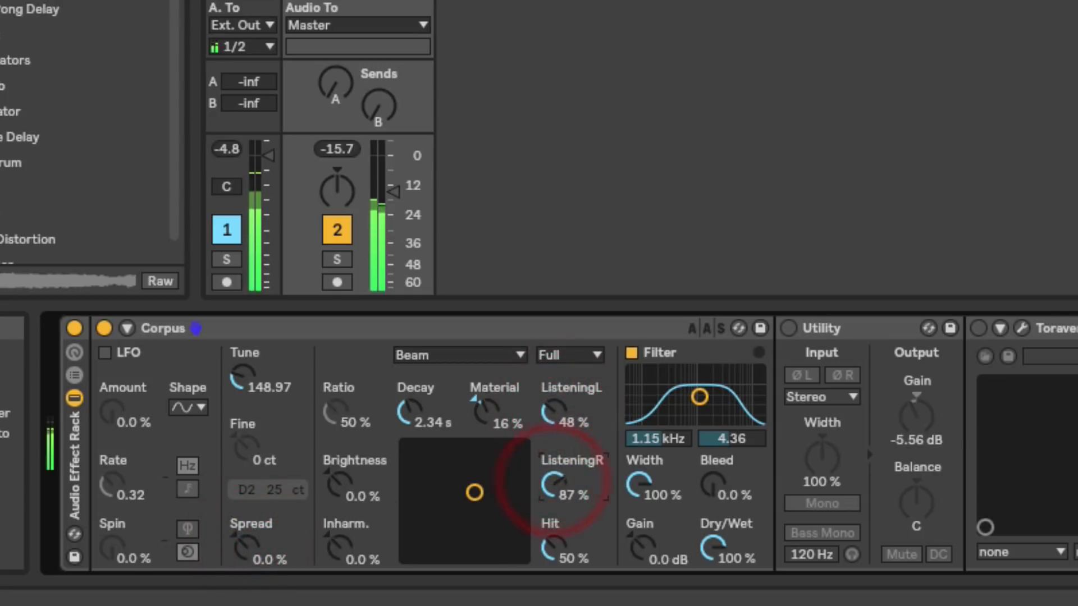
left_click_drag(549, 405, 555, 410)
left_click_drag(550, 482, 516, 486)
left_click_drag(556, 409, 558, 441)
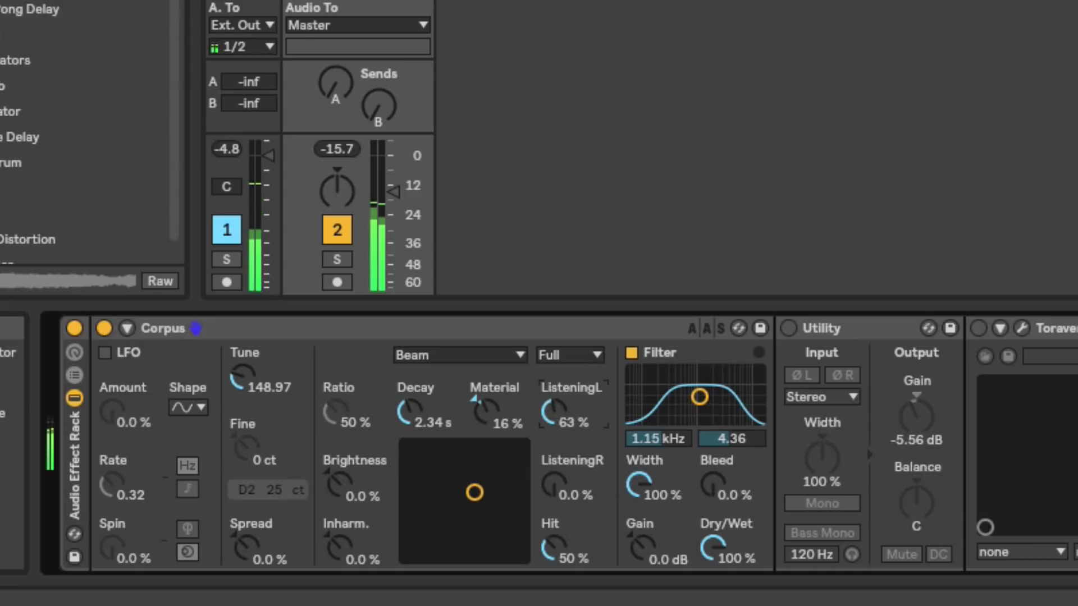
Set Corpus's ListeningL and ListeningR to 87% and Hit to 64%.
left_click_drag(569, 498, 565, 469)
left_click_drag(555, 549, 563, 522)
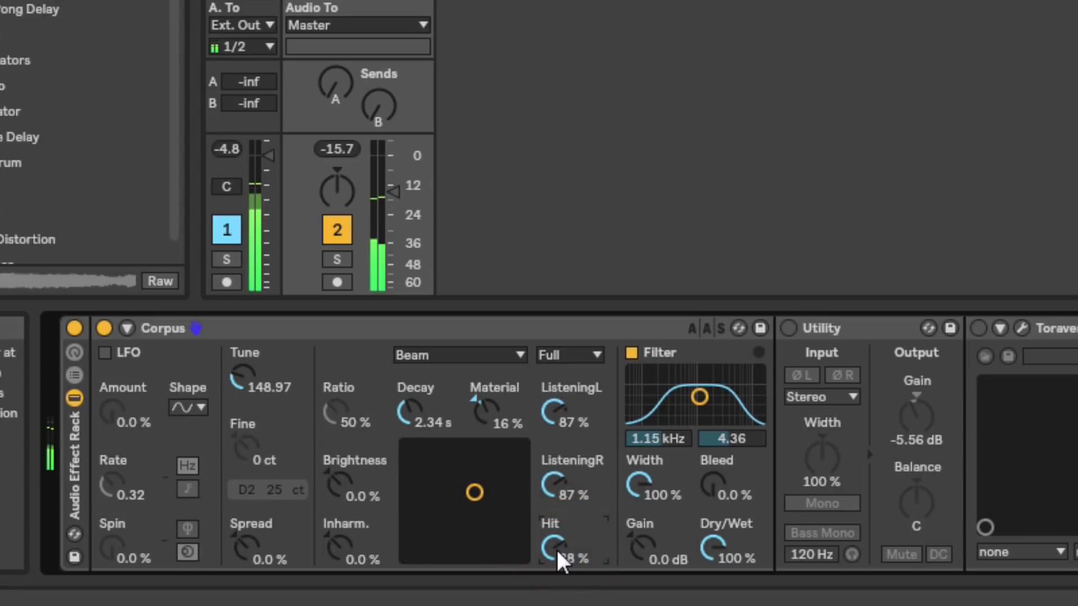
left_click_drag(555, 542, 555, 553)
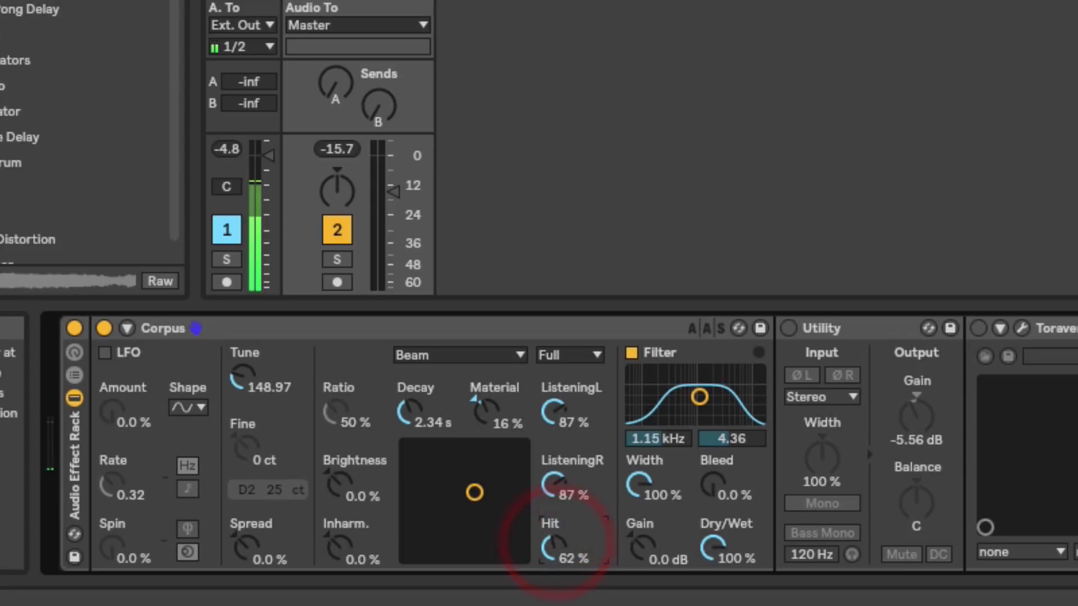
left_click(556, 541)
mouse_move(555, 542)
left_mouse_down()
mouse_move(555, 563)
mouse_move(556, 529)
left_mouse_up()
Set Corpus's Width to 72% and Bleed to 100%, and turn its Filter off.
left_click_drag(640, 486, 640, 519)
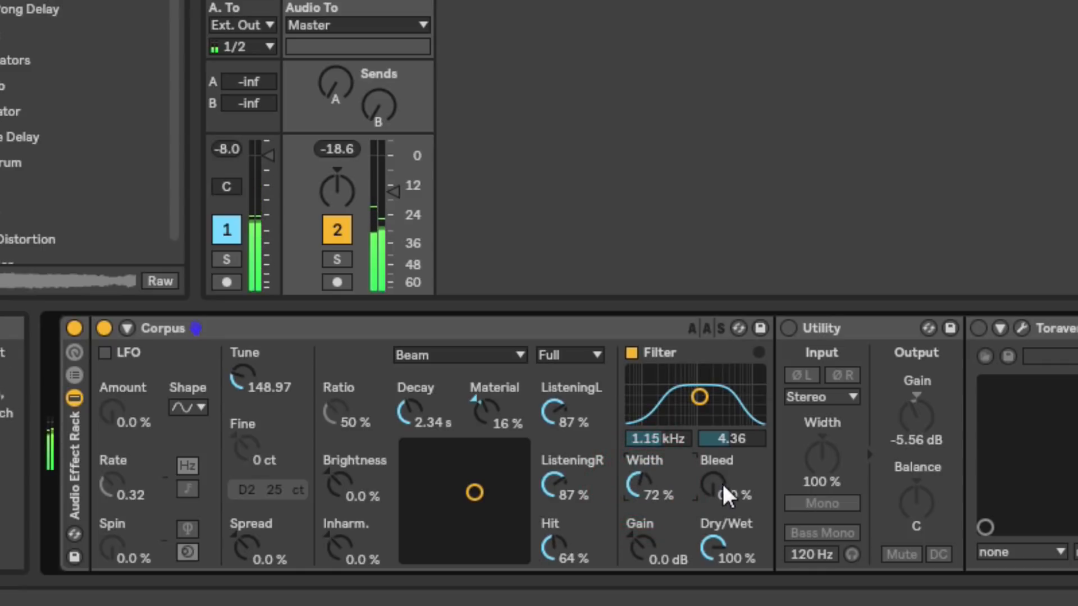
mouse_move(713, 483)
left_mouse_down()
mouse_move(712, 438)
mouse_move(713, 494)
left_mouse_up()
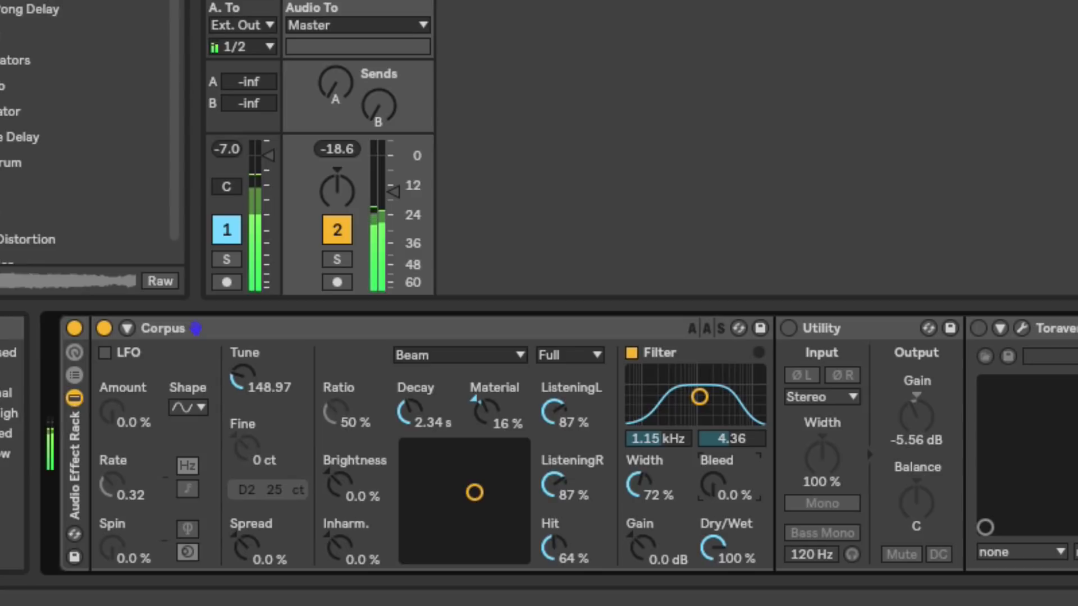
left_click_drag(713, 483, 713, 466)
left_click(632, 353)
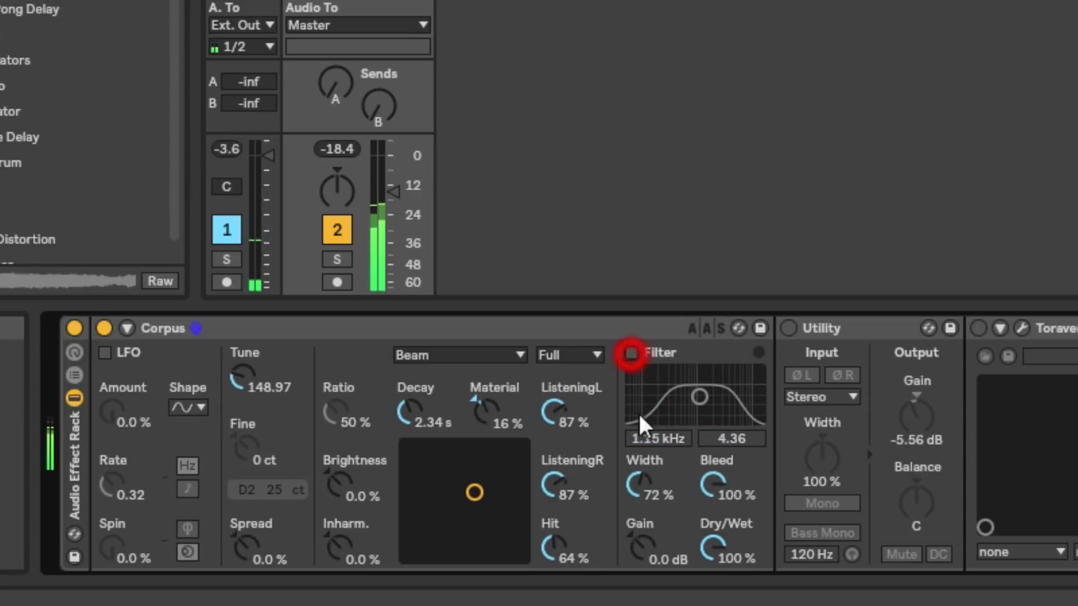
left_click_drag(713, 476, 713, 427)
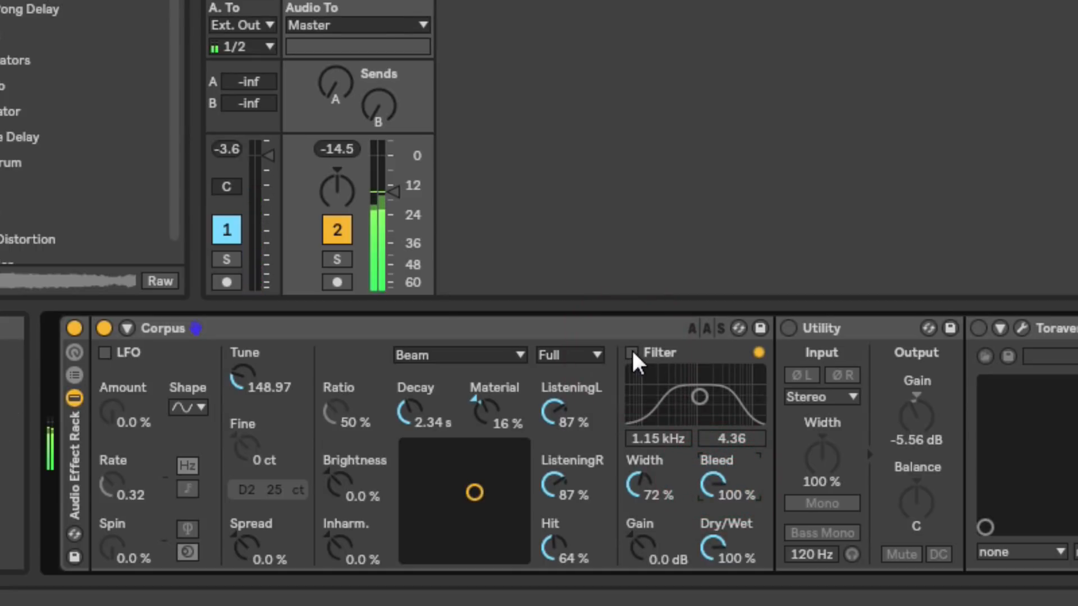
Try the Beam resonance at a lower Tune of 43.06 with Dry/Wet and Bleed at 100%.
left_click_drag(711, 546, 713, 502)
left_click_drag(241, 377, 242, 422)
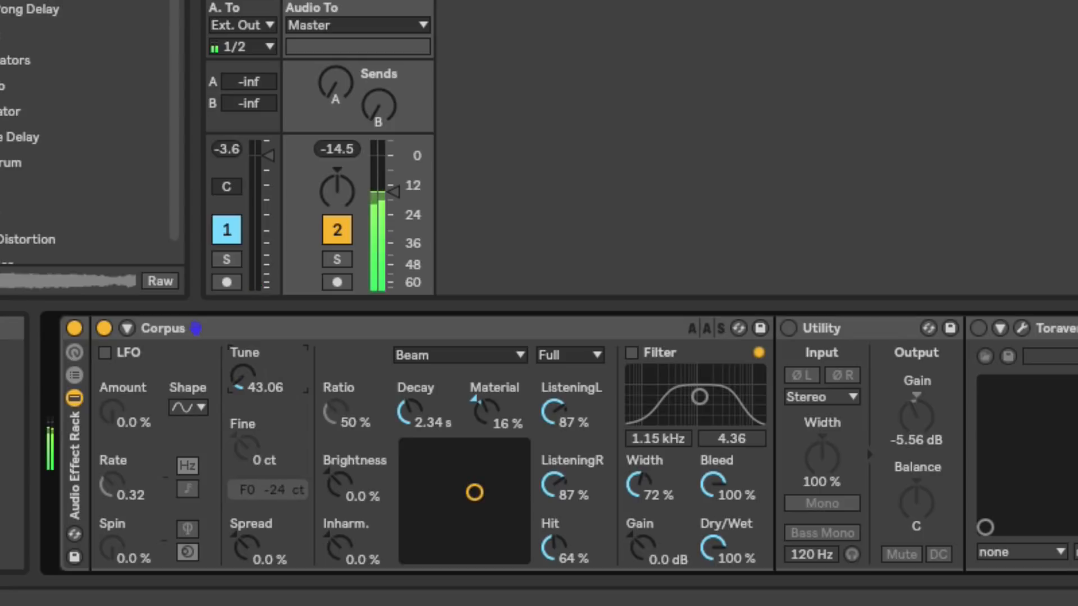
mouse_move(710, 487)
left_mouse_down()
mouse_move(710, 545)
mouse_move(709, 485)
left_mouse_up()
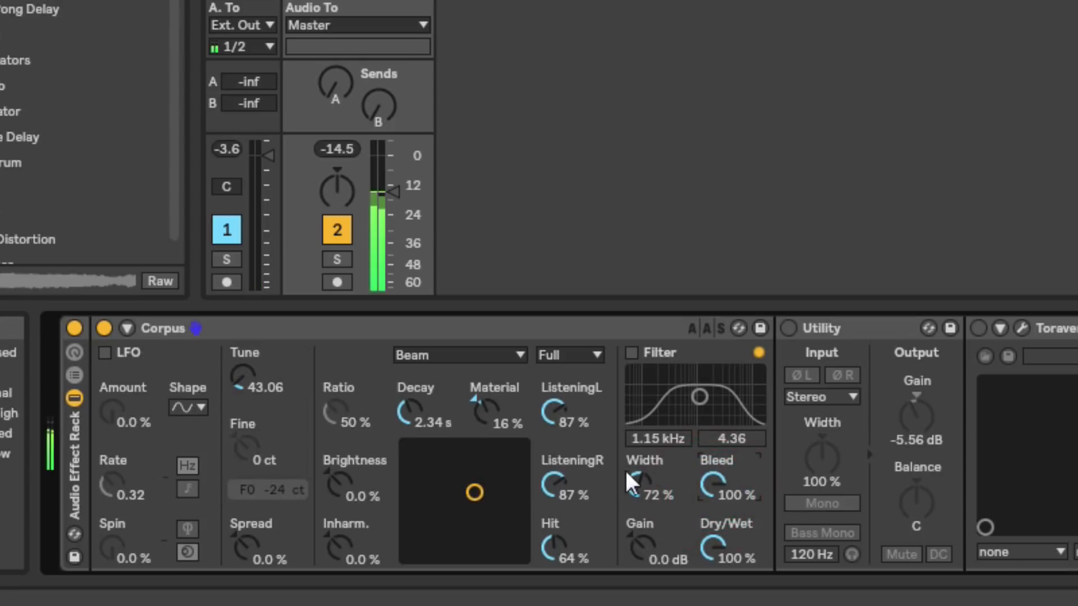
Audition the String resonator with Tune at 79.73 and Decay at 2.60 s.
left_click(484, 354)
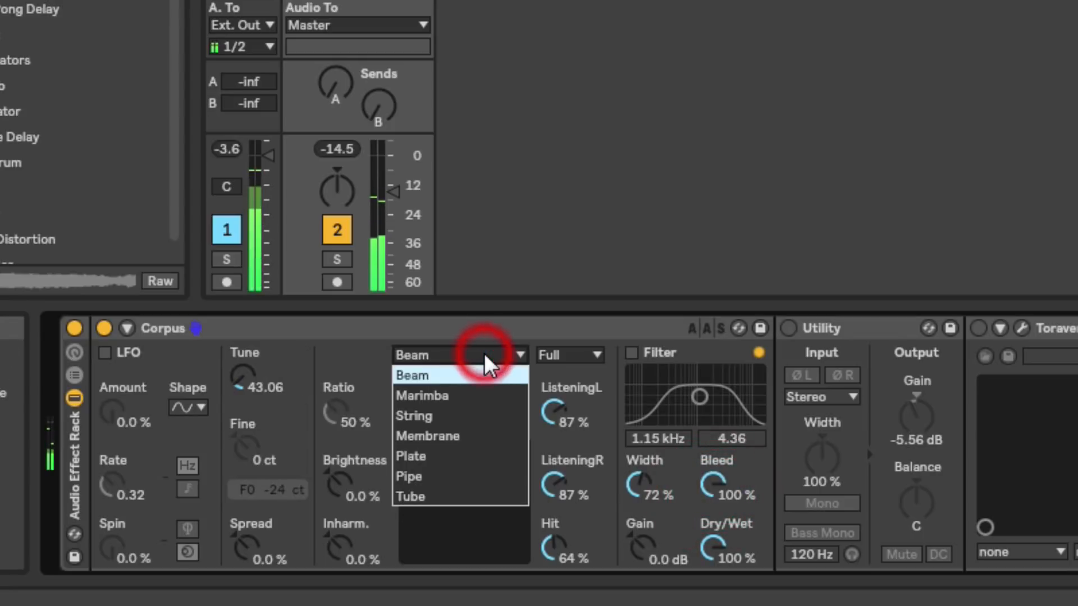
left_click(446, 417)
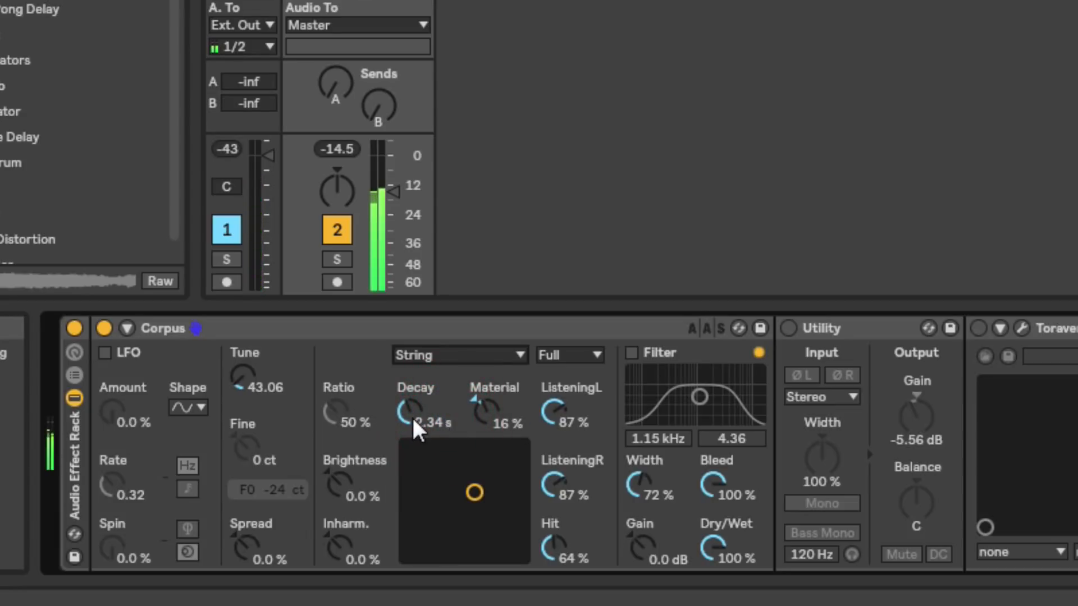
left_click_drag(250, 374, 251, 342)
left_click_drag(415, 407, 415, 399)
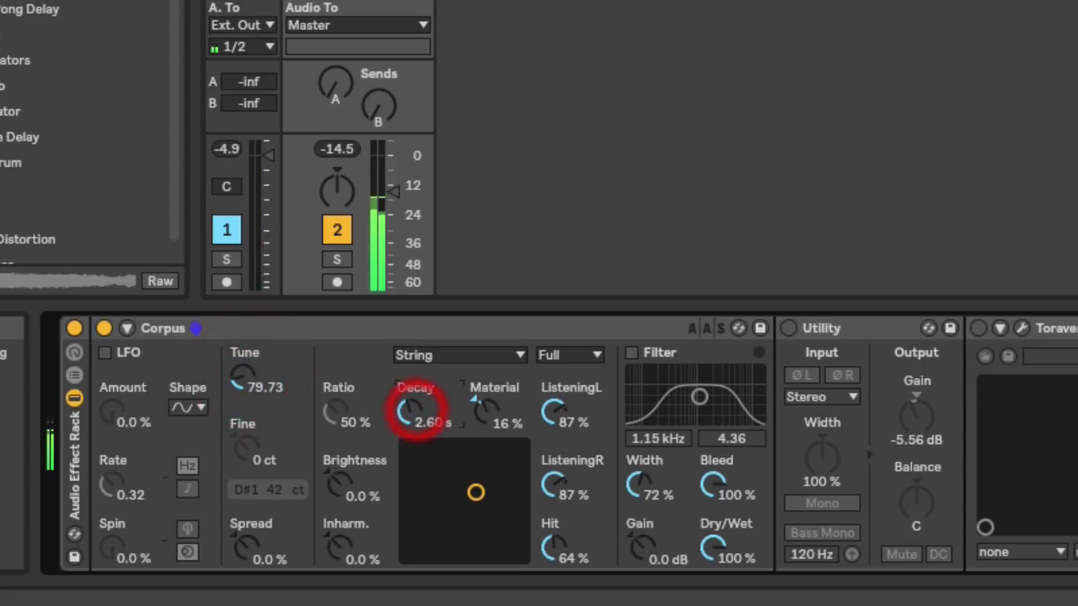
Set Width to 100% and Tune to 141.29, and reshape the String resonance to Decay 4.37 s and Material 63%.
mouse_move(484, 411)
left_mouse_down()
mouse_move(484, 375)
mouse_move(484, 440)
mouse_move(484, 425)
left_mouse_up()
left_click_drag(638, 488, 637, 466)
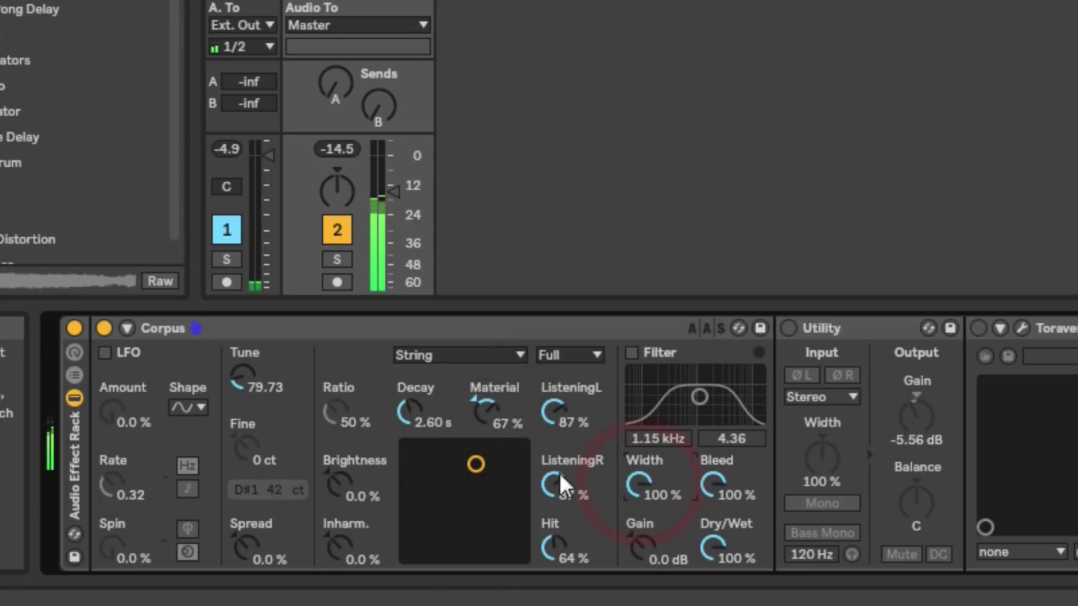
left_click_drag(235, 375, 234, 353)
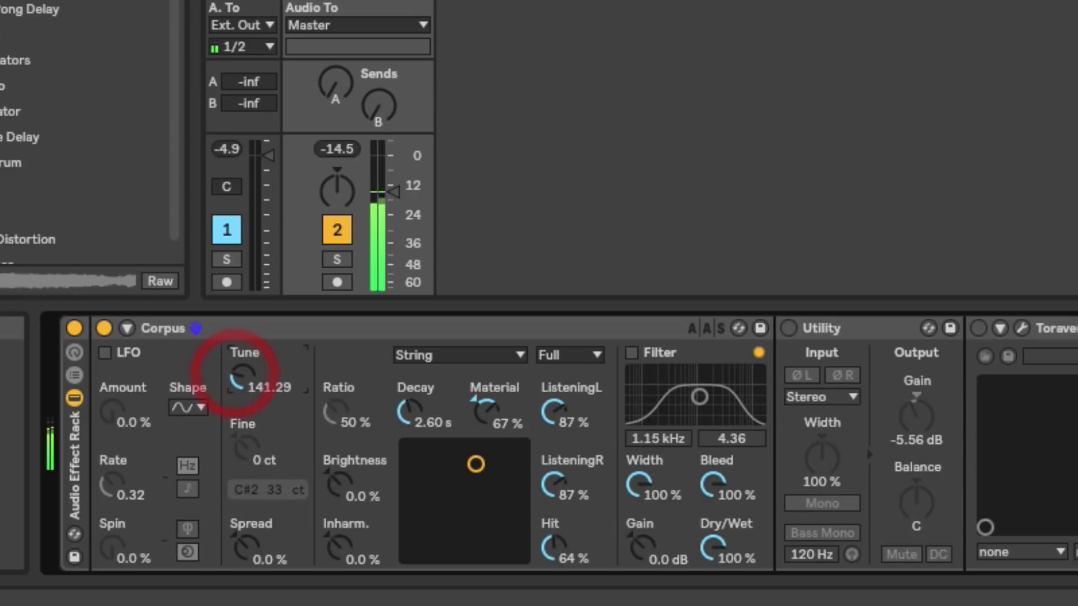
left_click_drag(471, 466, 497, 468)
Audition the Membrane resonator with Tune at 285.70, Decay at 3.74 s and Material at 16%.
left_click(509, 354)
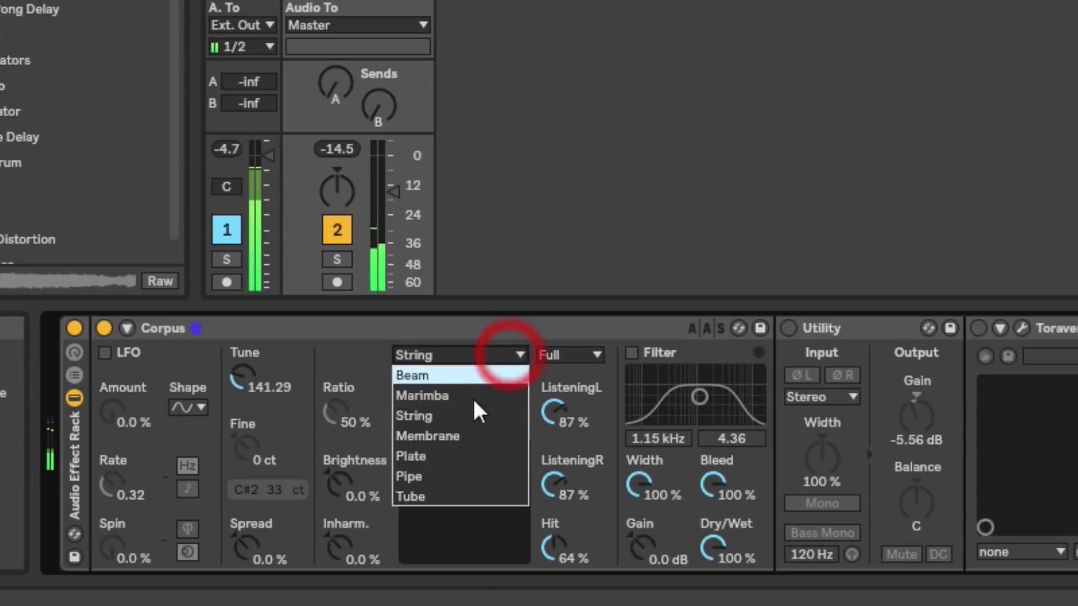
left_click(453, 435)
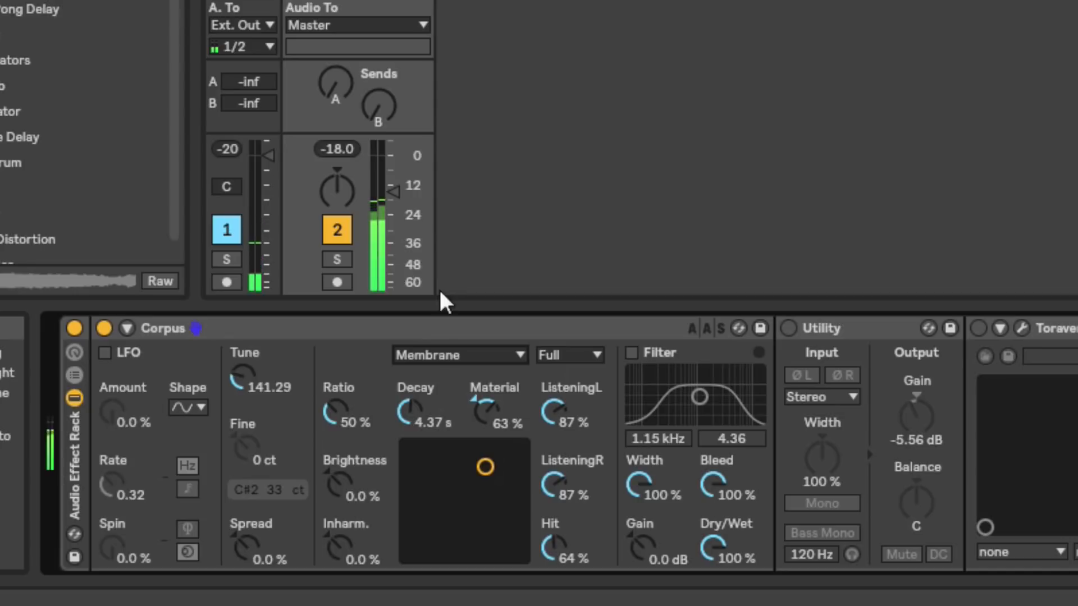
mouse_move(485, 466)
left_mouse_down()
mouse_move(506, 503)
mouse_move(459, 503)
mouse_move(430, 463)
mouse_move(424, 503)
mouse_move(467, 517)
mouse_move(498, 496)
mouse_move(503, 476)
left_mouse_up()
left_click_drag(240, 385, 241, 375)
left_click_drag(503, 476, 482, 492)
Set the Membrane's Inharmonics to 70%, Spread to 84% and Decay to 3.21 s.
left_click_drag(340, 543, 340, 503)
left_click_drag(250, 555, 251, 514)
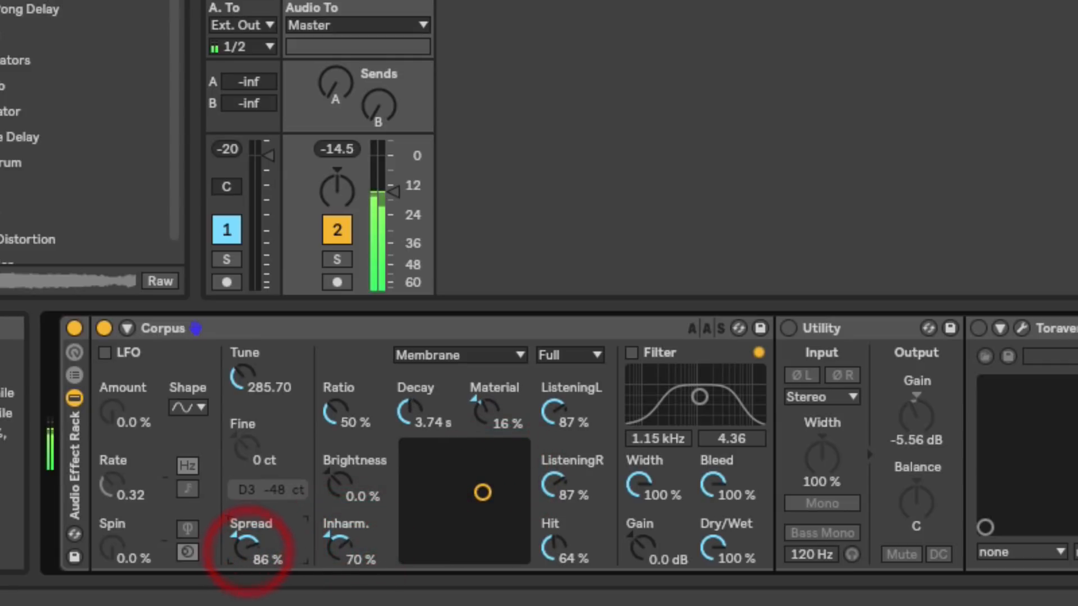
mouse_move(483, 493)
left_mouse_down()
mouse_move(449, 463)
mouse_move(433, 500)
mouse_move(503, 483)
mouse_move(481, 474)
mouse_move(478, 491)
left_mouse_up()
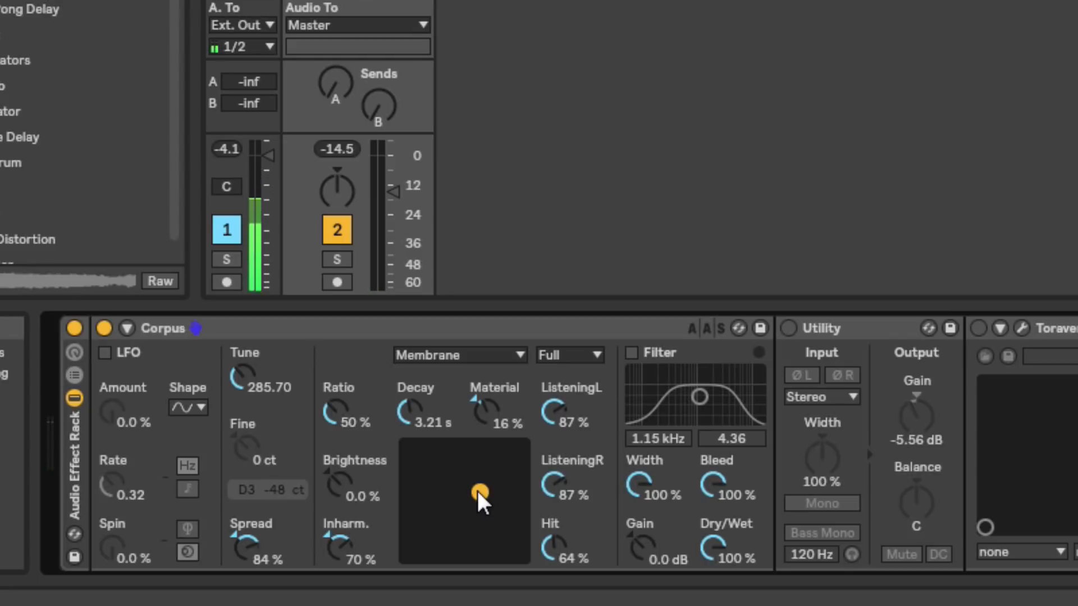
Change the resonator type to Pipe and reset Spread to 0.0%.
left_click(480, 353)
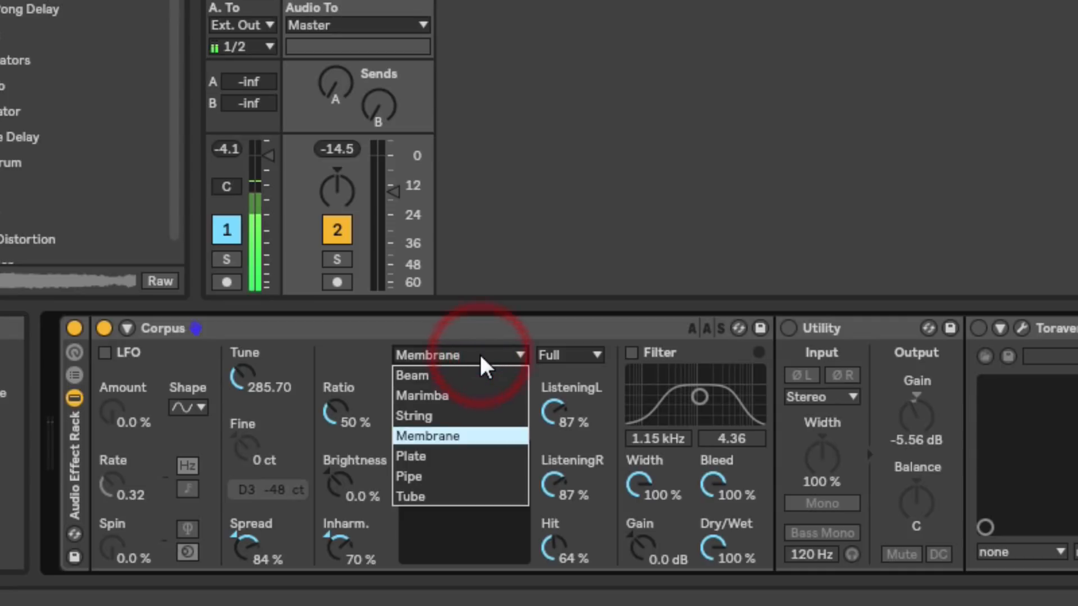
left_click(467, 475)
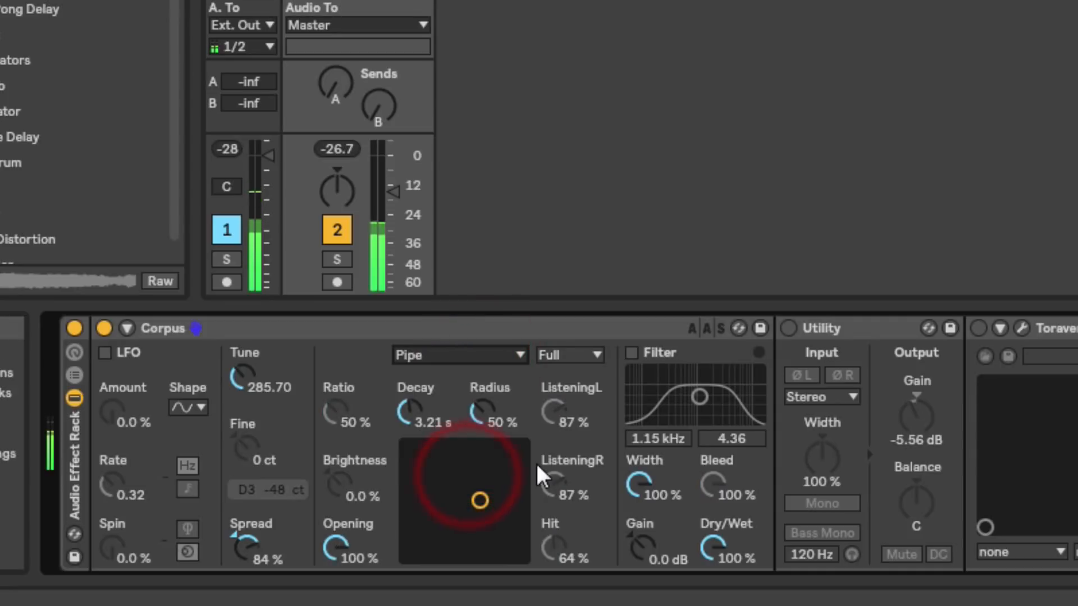
double_click(250, 542)
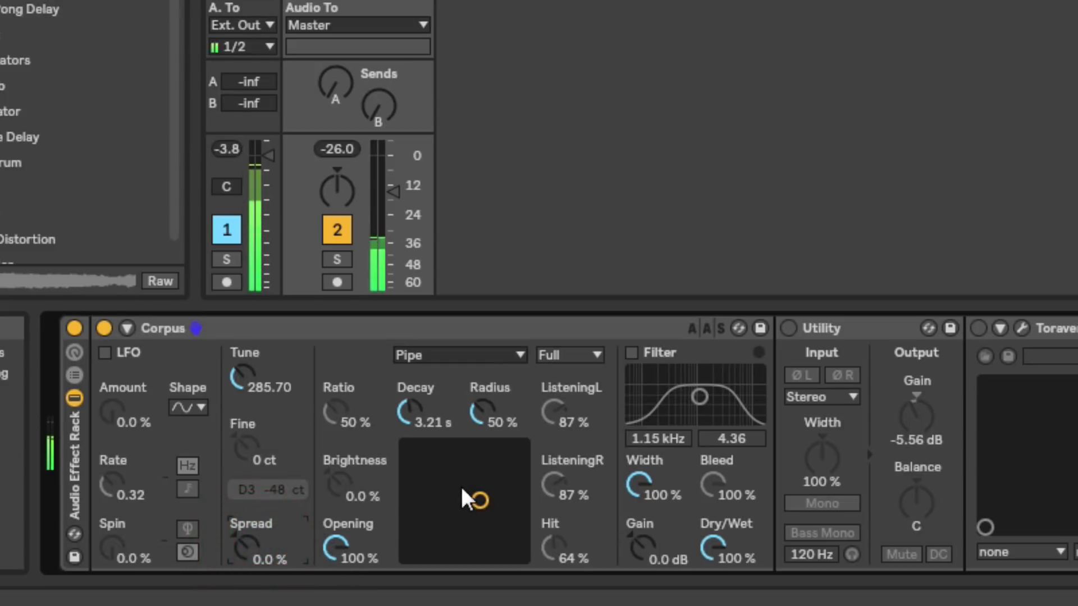
Set the Pipe's Opening to 39% and Corpus's Tune to 96.60.
double_click(337, 546)
mouse_move(335, 546)
left_mouse_down()
mouse_move(335, 519)
mouse_move(335, 557)
mouse_move(336, 544)
left_mouse_up()
left_click_drag(252, 381, 251, 411)
left_click_drag(325, 538, 325, 515)
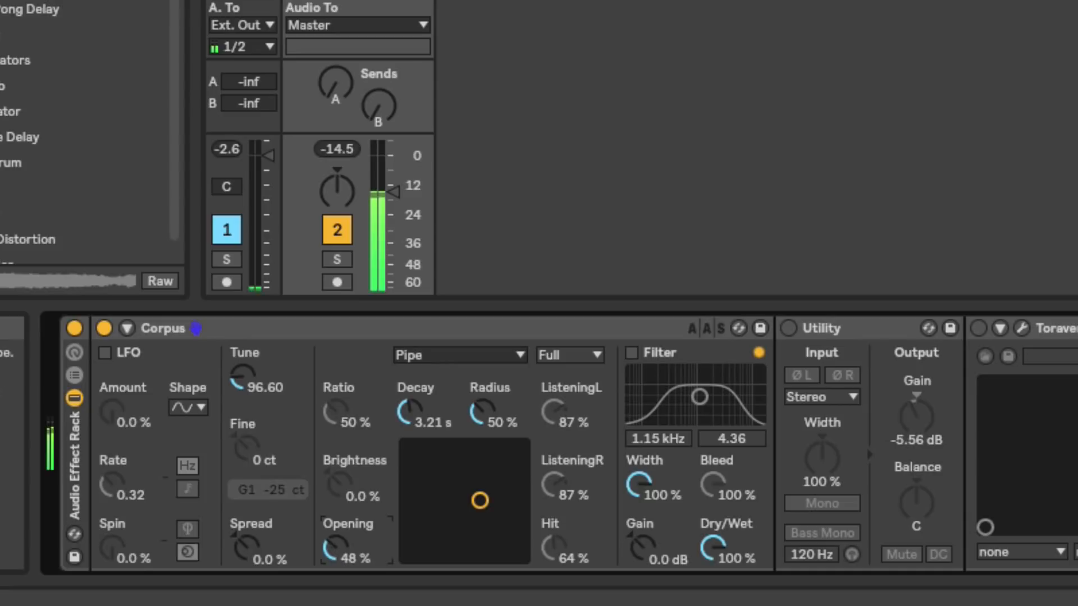
left_click_drag(325, 515, 325, 513)
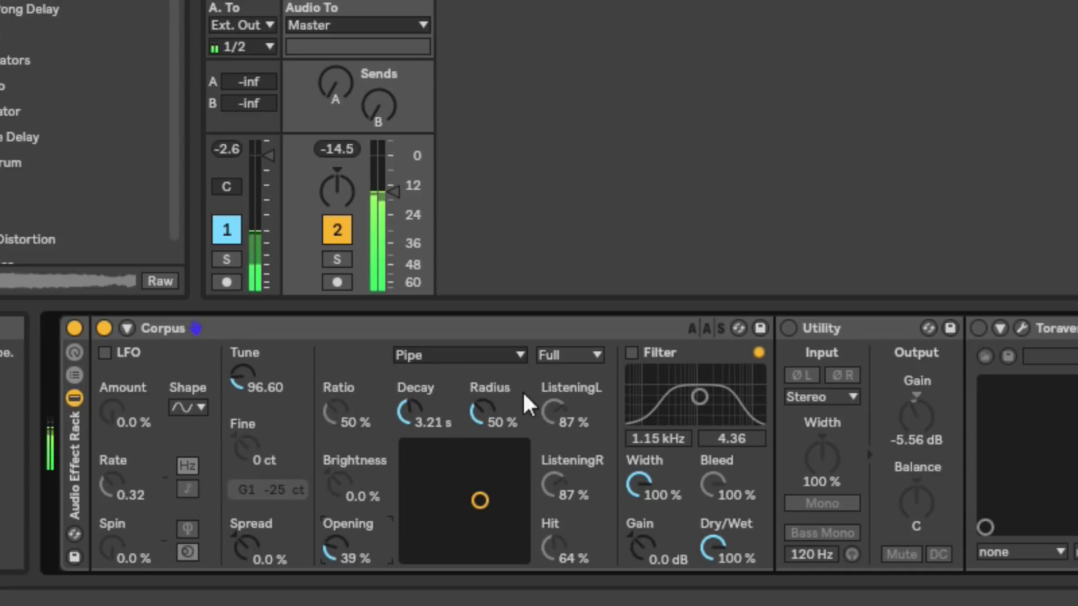
Turn on the Utility device after Corpus and reselect Corpus.
left_click(858, 328)
left_click(788, 328)
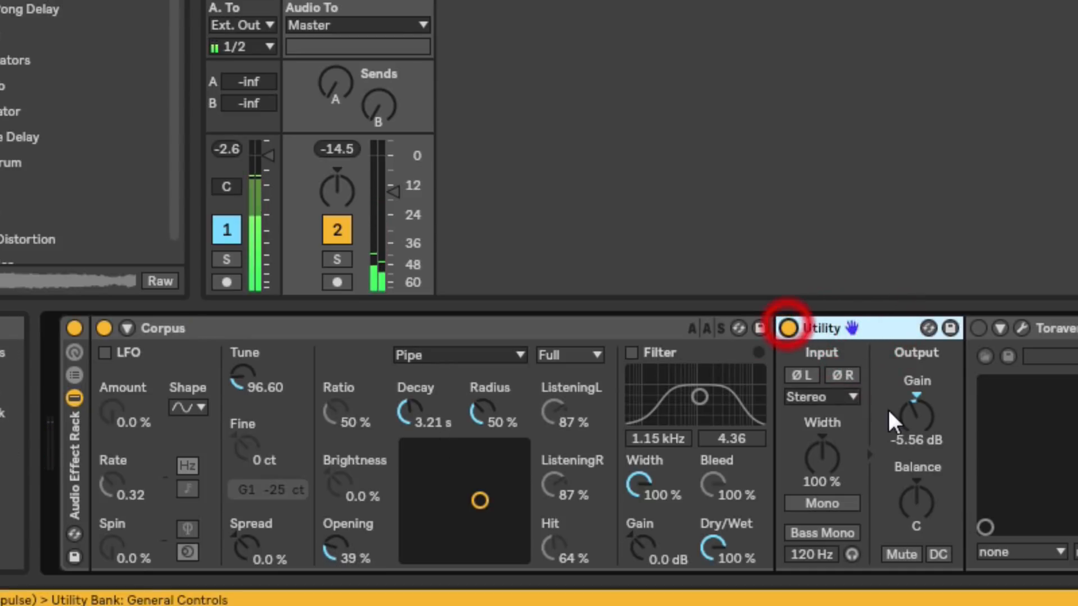
left_click(455, 328)
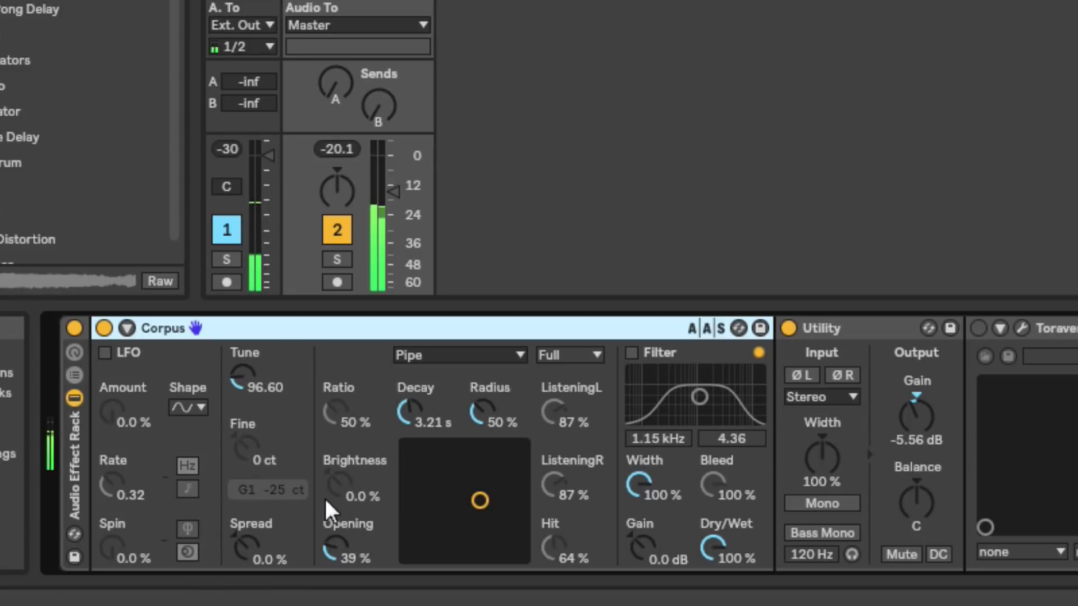
Set the Pipe's Radius to 79% and Decay to 342 ms, trying a 5.95 s decay along the way.
left_click(471, 490)
mouse_move(471, 490)
left_mouse_down()
mouse_move(494, 474)
mouse_move(433, 481)
mouse_move(469, 496)
left_mouse_up()
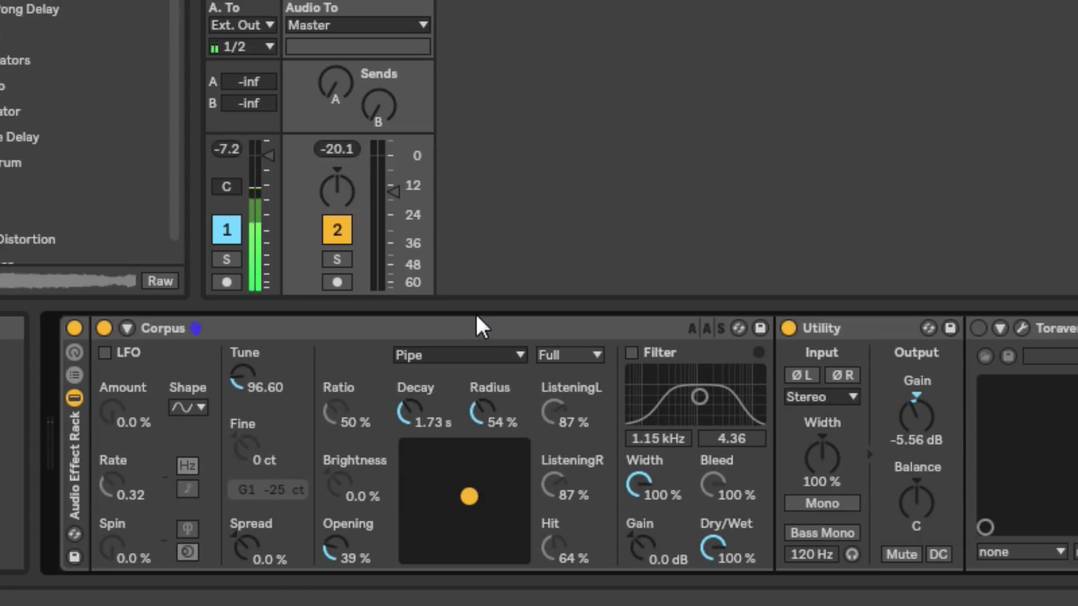
key("space")
left_click_drag(466, 507, 491, 469)
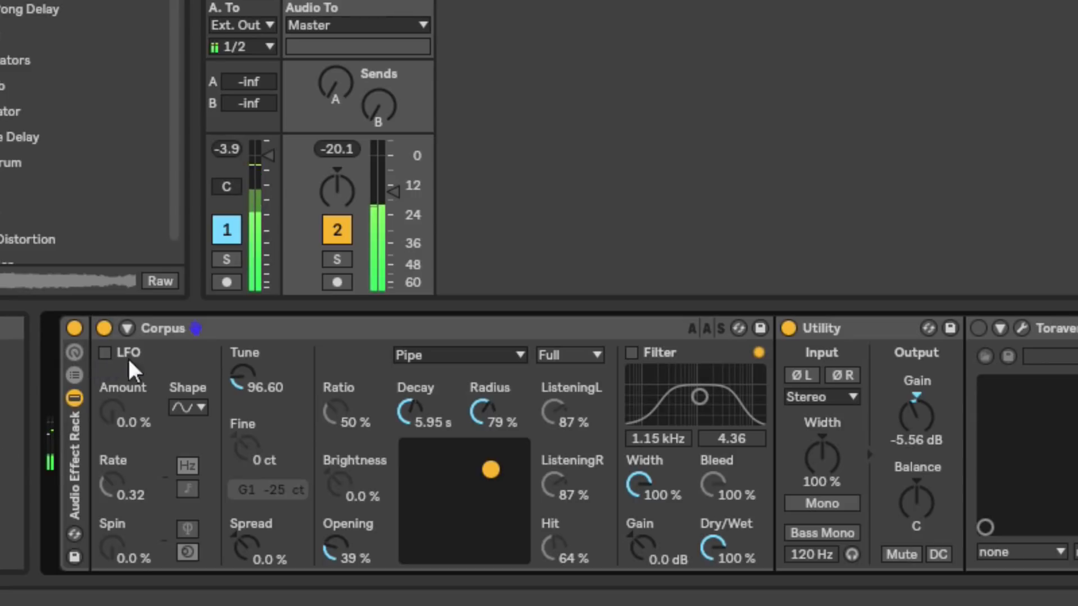
left_click(416, 408)
left_click_drag(416, 409, 416, 438)
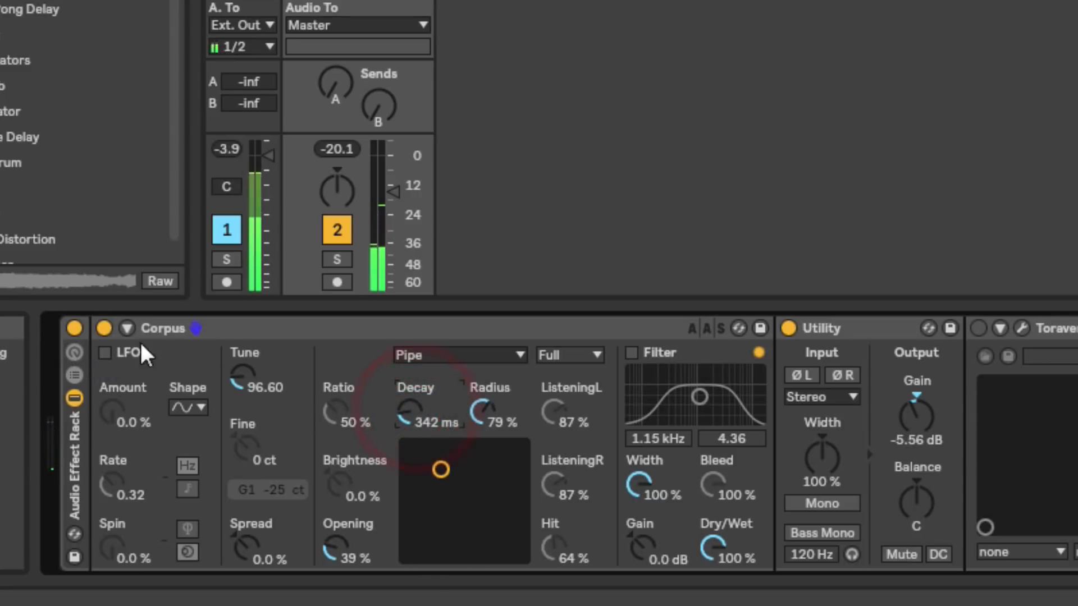
Turn on Corpus's LFO with an Amount of 29% and a Rate of 0.24.
left_click(105, 352)
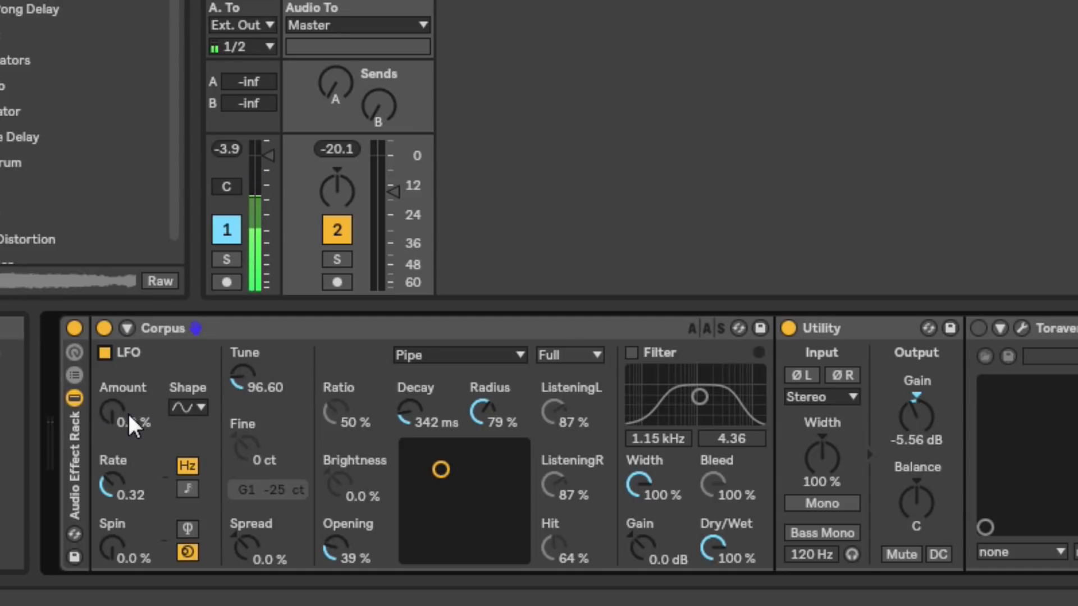
left_click_drag(117, 412, 117, 390)
left_click_drag(116, 480, 120, 423)
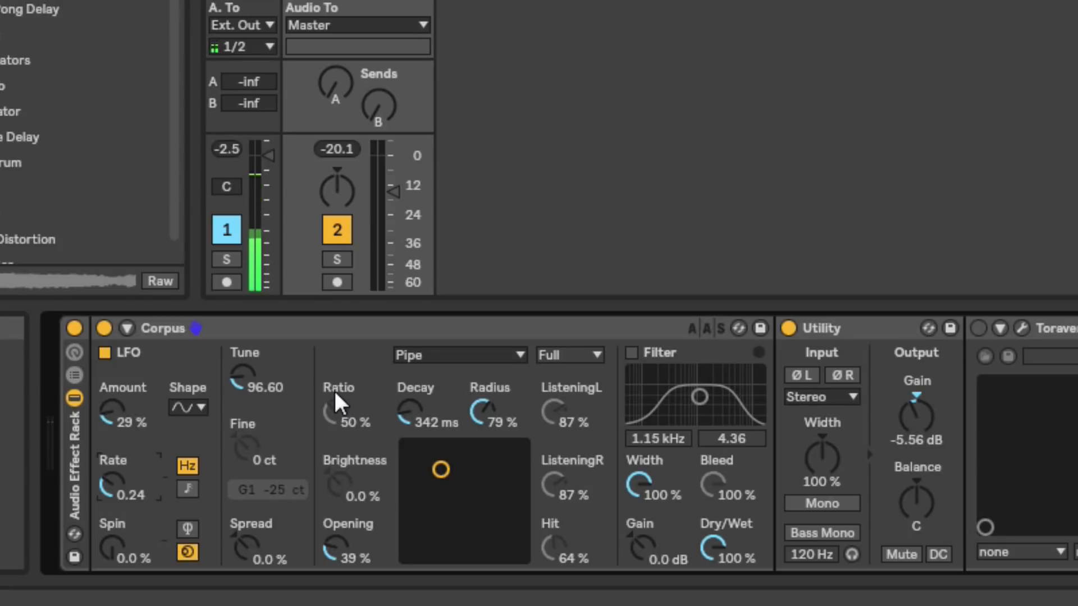
Set the Pipe's Decay to 22.0 s, Radius to 72% and Tune to 30.28, and enable the Toraverb device after Utility.
left_click_drag(442, 468, 498, 468)
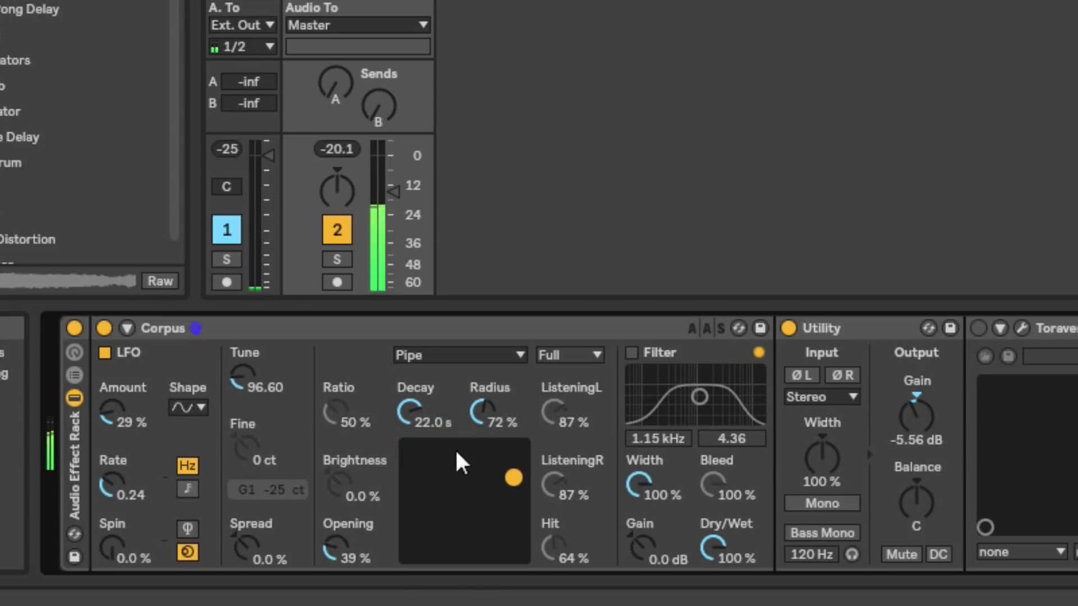
mouse_move(244, 380)
left_mouse_down()
mouse_move(244, 418)
mouse_move(244, 400)
left_mouse_up()
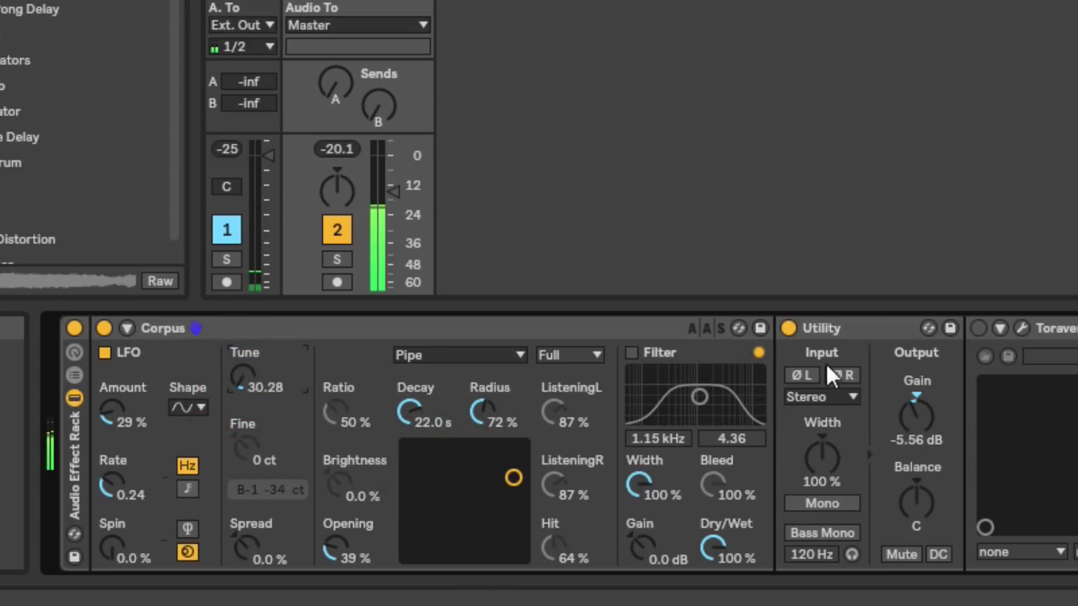
left_click(978, 328)
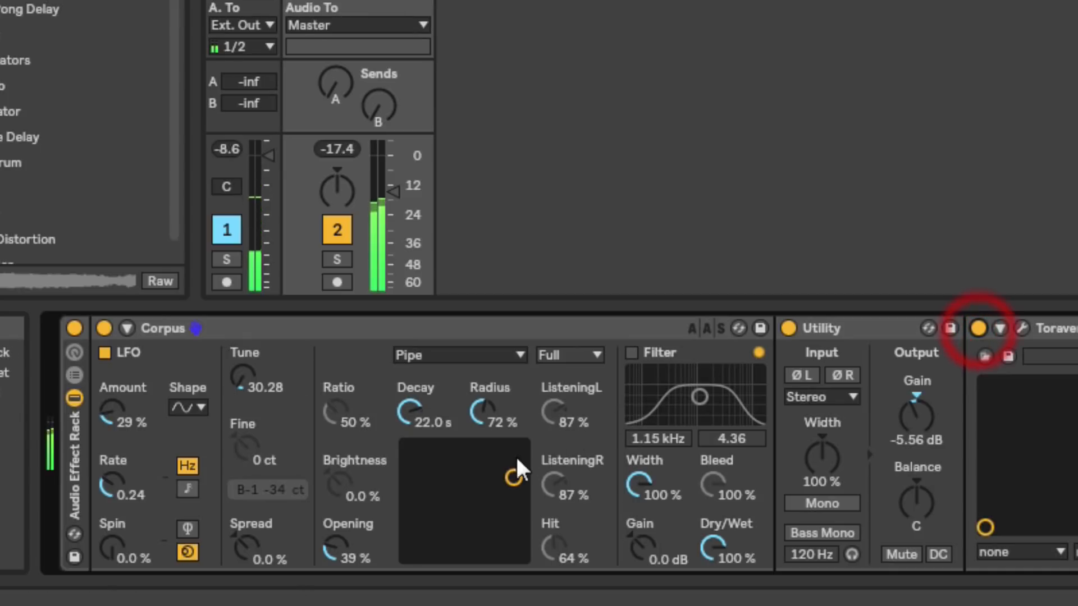
Set Decay to 3.74 s, Radius to 77% and Spread to 41%, with the LFO at Rate 0.13 and Spin 27%.
mouse_move(512, 477)
left_mouse_down()
mouse_move(513, 464)
mouse_move(424, 457)
mouse_move(423, 491)
mouse_move(454, 503)
mouse_move(504, 486)
left_mouse_up()
left_click_drag(241, 542, 241, 513)
left_click_drag(492, 480, 482, 472)
left_click_drag(111, 483, 111, 494)
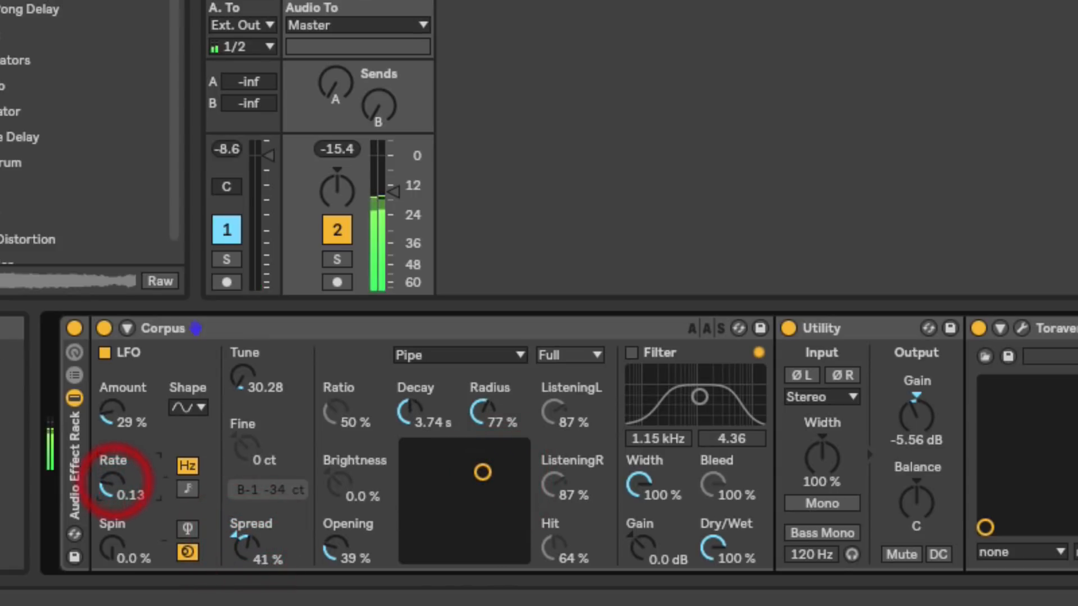
left_click_drag(136, 544, 136, 523)
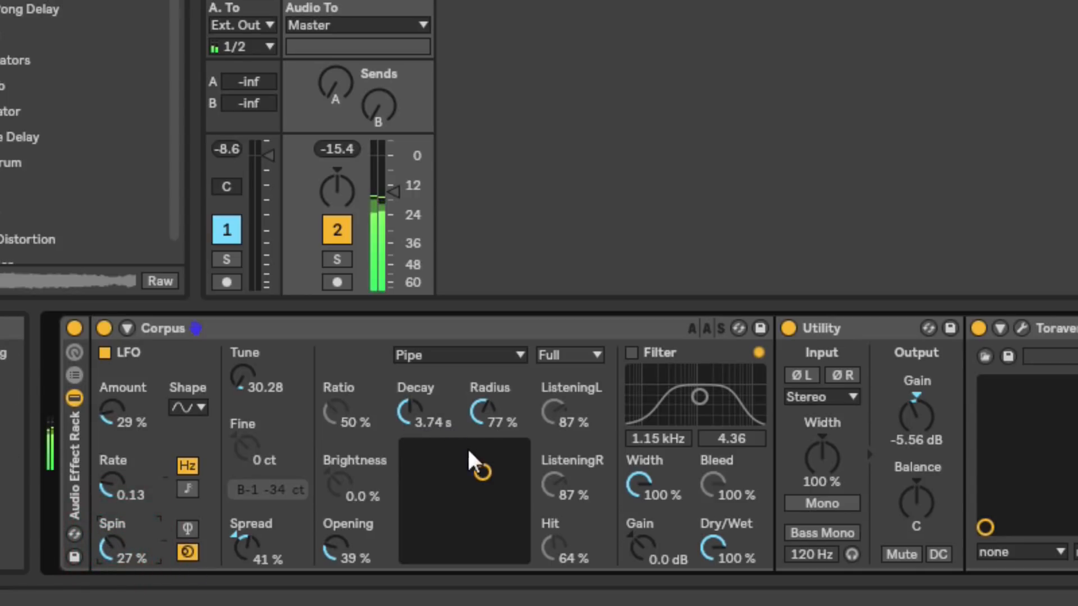
Set the Pipe's Decay to 1.09 s and Radius to 70%, and raise Utility's Gain to -4.44 dB.
left_click_drag(486, 469, 461, 479)
left_click_drag(921, 432, 921, 424)
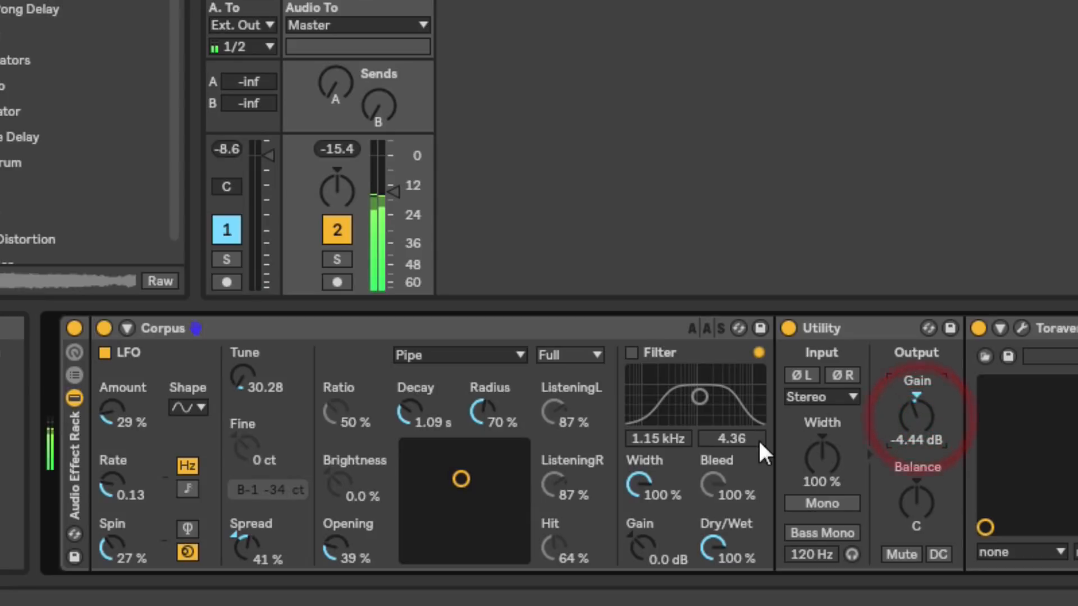
Enable Corpus's filter at 1.15 kHz with bandwidth 3.33, and set Tune to 24.30, Decay to 79 ms and Radius to 80%.
left_click_drag(461, 482, 509, 469)
left_click(633, 355)
left_click_drag(246, 376, 245, 343)
left_click_drag(516, 464, 505, 492)
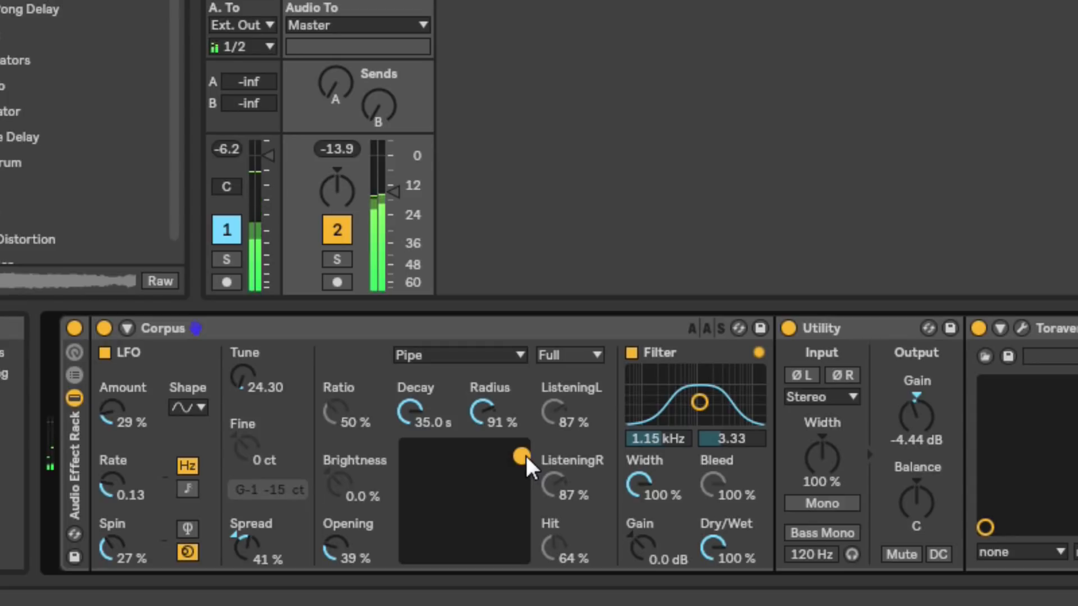
left_click_drag(517, 456, 416, 468)
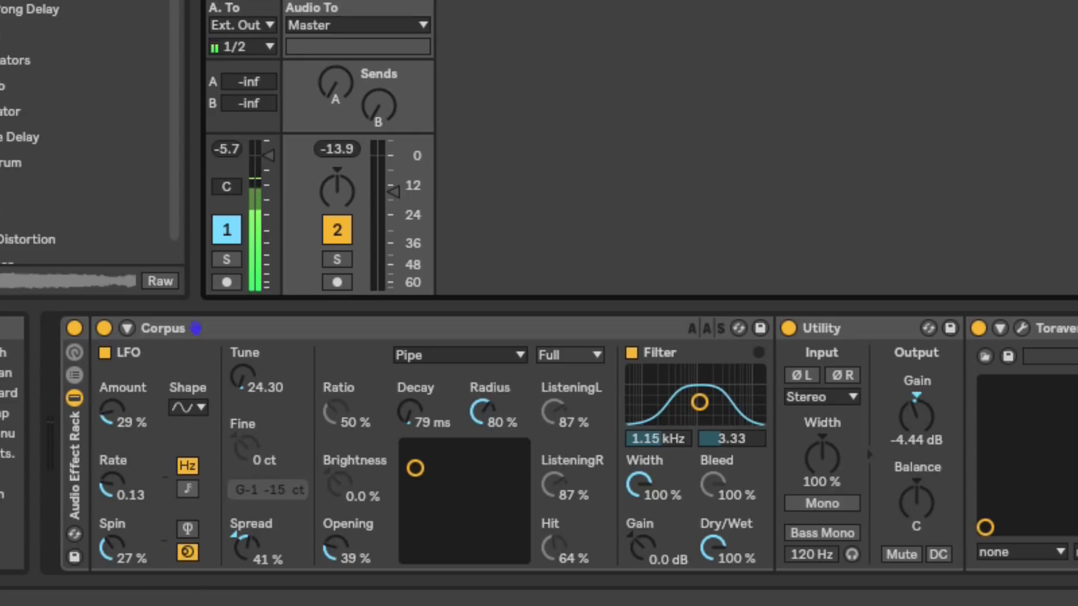
Bypass the Audio Effect Rack, change Corpus's resonator to String, and switch the rack back on.
left_click(74, 327)
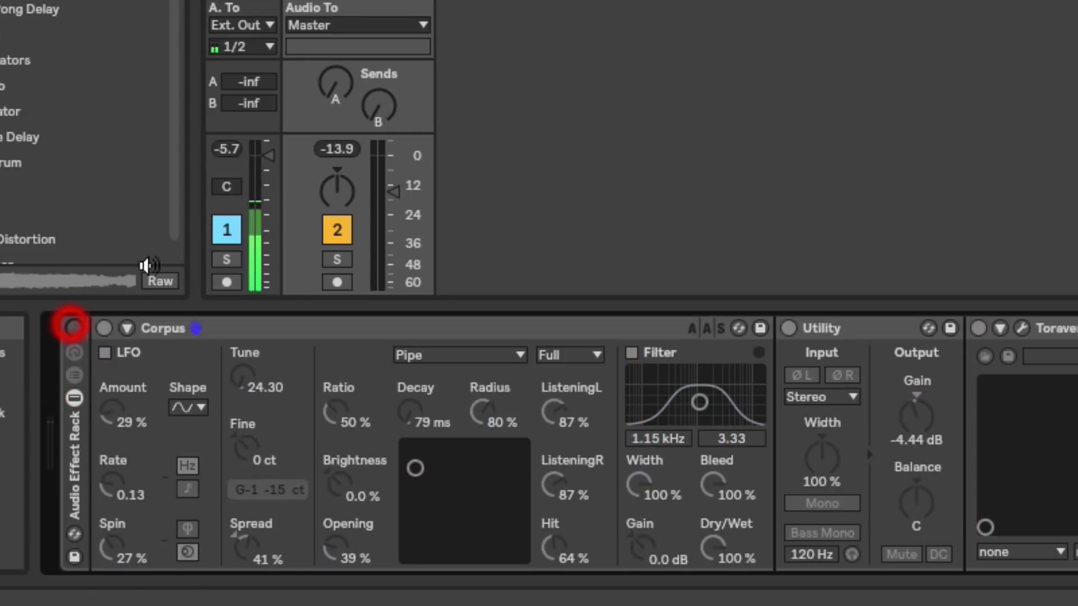
left_click(294, 3)
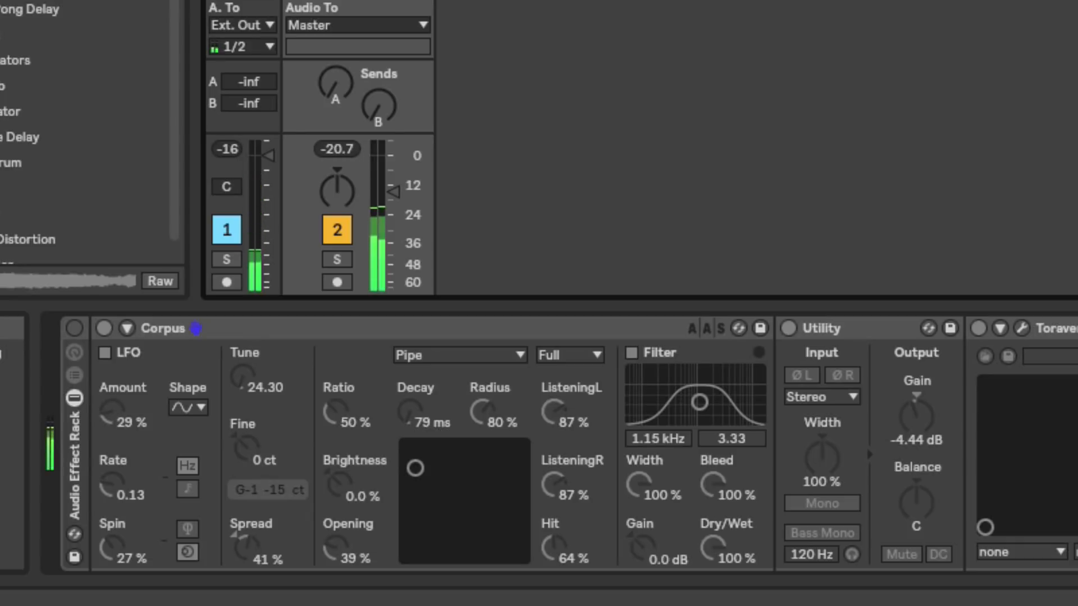
left_click(466, 351)
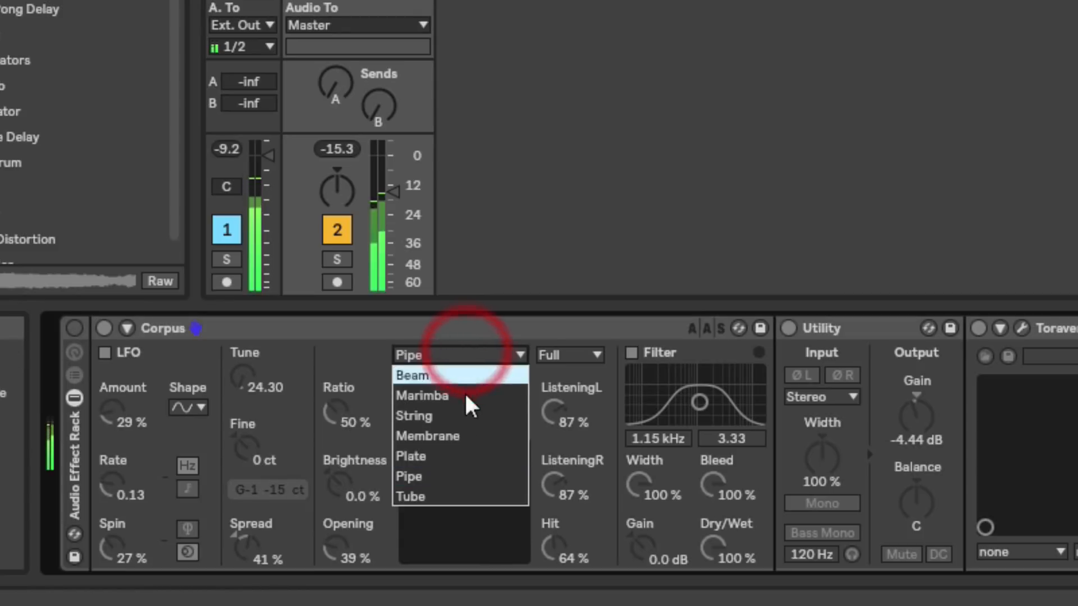
left_click(454, 420)
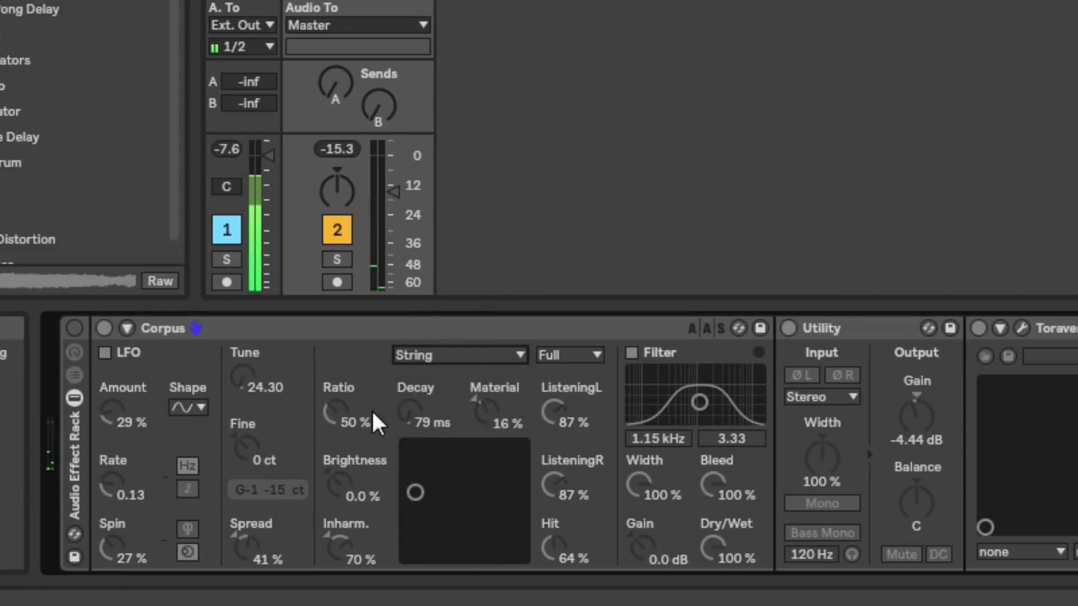
left_click(102, 328)
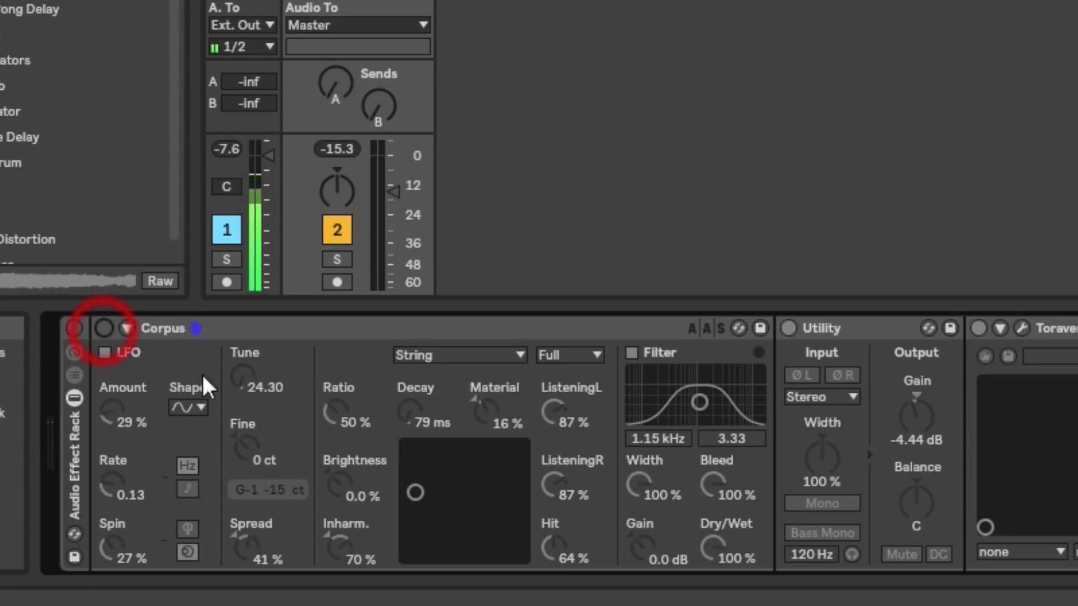
left_click(74, 328)
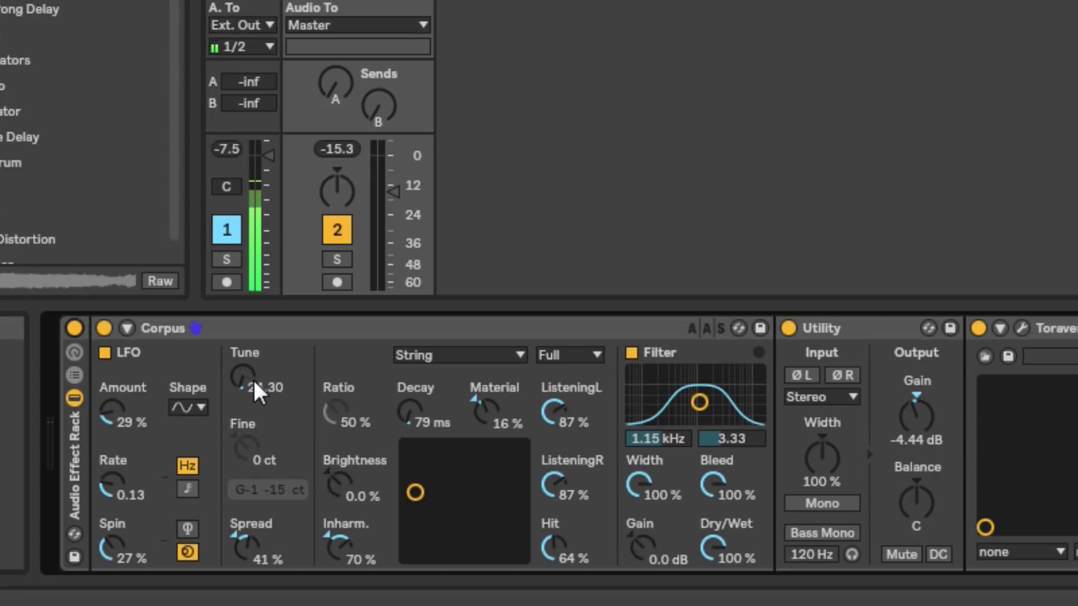
Set Tune to 26.53, Decay to 5.10 s, Material to 43%, Spread to 19% and Hit to 38%, and compare with Corpus bypassed.
mouse_move(249, 375)
left_mouse_down()
mouse_move(250, 348)
mouse_move(250, 359)
left_mouse_up()
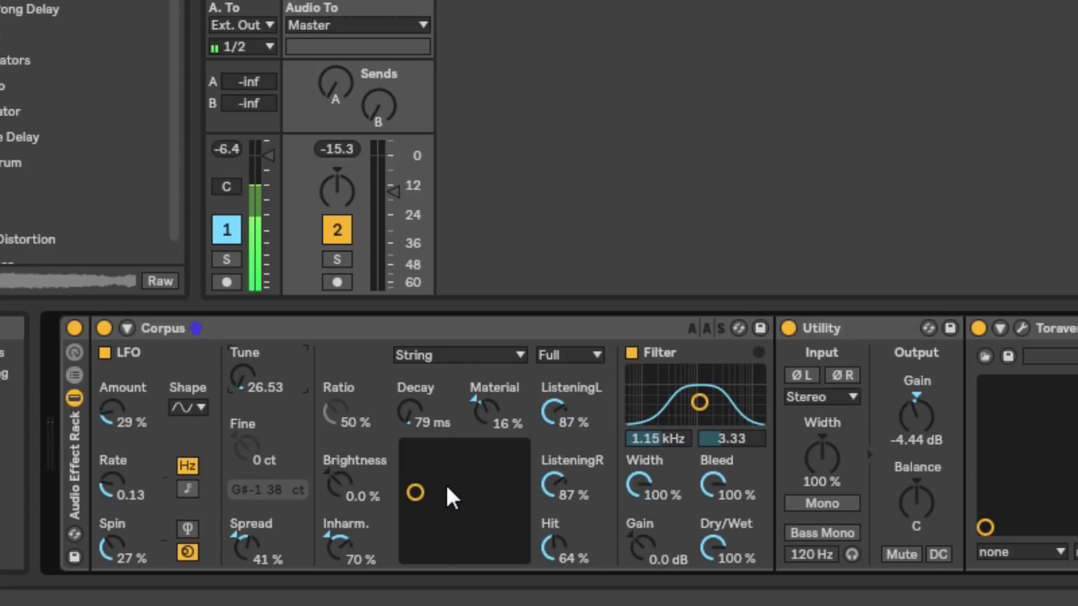
left_click_drag(414, 492, 472, 492)
left_click_drag(243, 538, 243, 562)
mouse_move(479, 497)
left_mouse_down()
mouse_move(473, 478)
mouse_move(485, 486)
left_mouse_up()
left_click_drag(554, 547, 553, 566)
left_click_drag(489, 481, 493, 473)
left_click(101, 328)
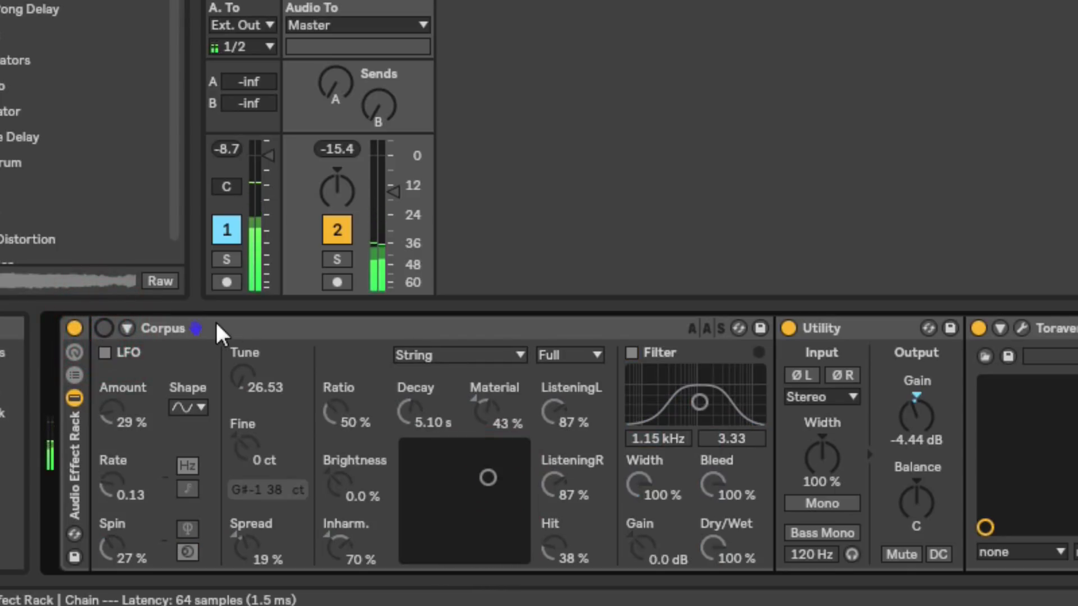
left_click(103, 327)
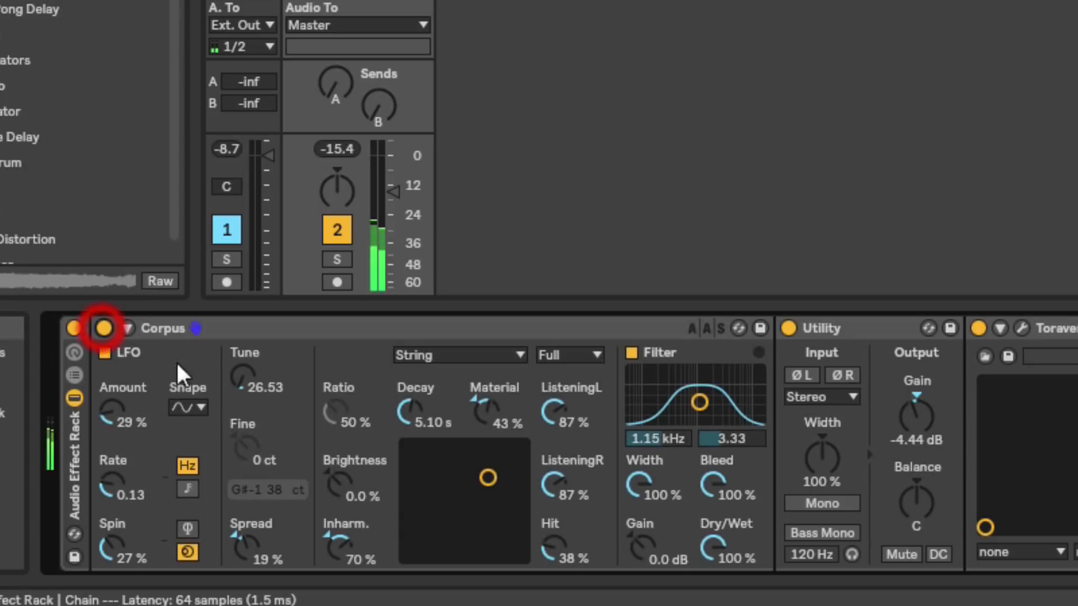
Set the String resonator's Tune to 752.31, Decay to 5.95 s and Material to 51%.
mouse_move(493, 477)
left_mouse_down()
mouse_move(476, 478)
mouse_move(482, 469)
left_mouse_up()
left_click_drag(245, 378, 245, 336)
mouse_move(501, 489)
left_mouse_down()
mouse_move(481, 474)
mouse_move(445, 483)
mouse_move(498, 496)
mouse_move(486, 478)
left_mouse_up()
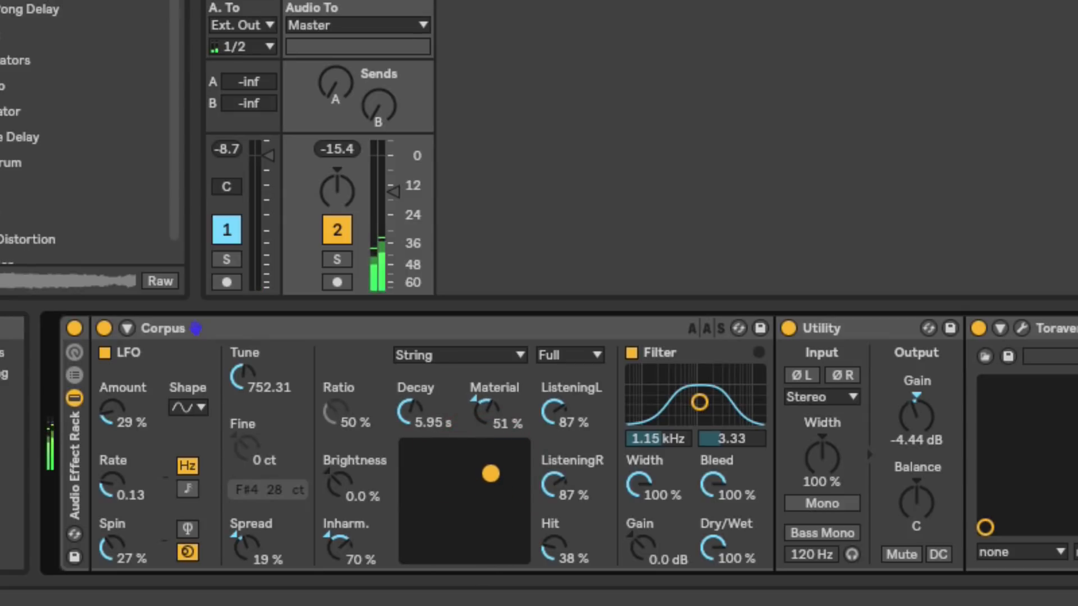
Change the resonator to Membrane and set Tune to 27.50, Decay to 22.0 s and Material to 56%.
left_click(483, 359)
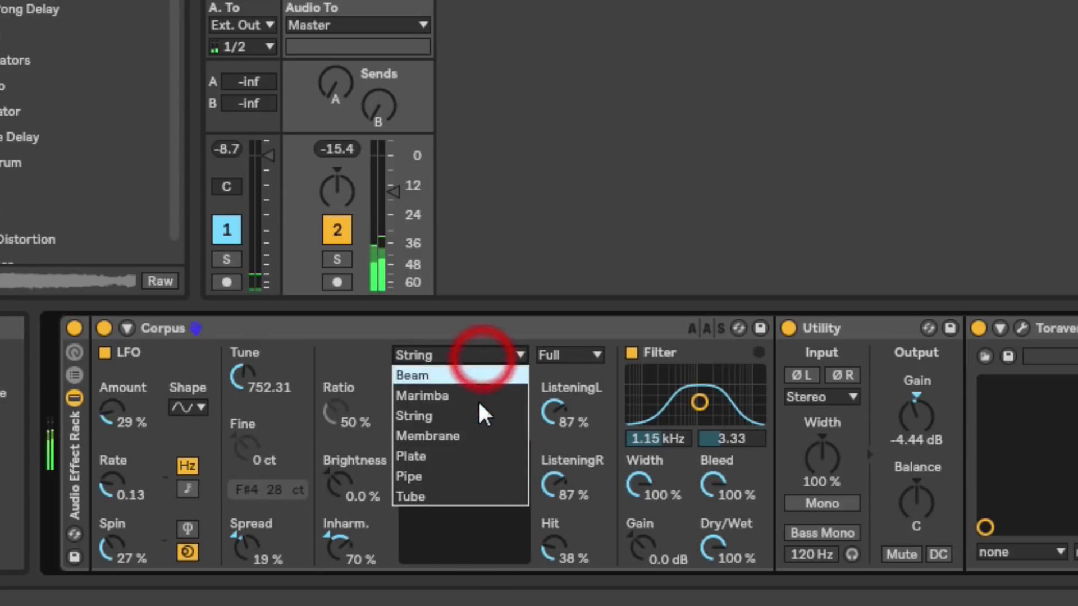
left_click(481, 433)
left_click(490, 468)
left_click_drag(490, 471, 457, 470)
left_click_drag(243, 372, 243, 421)
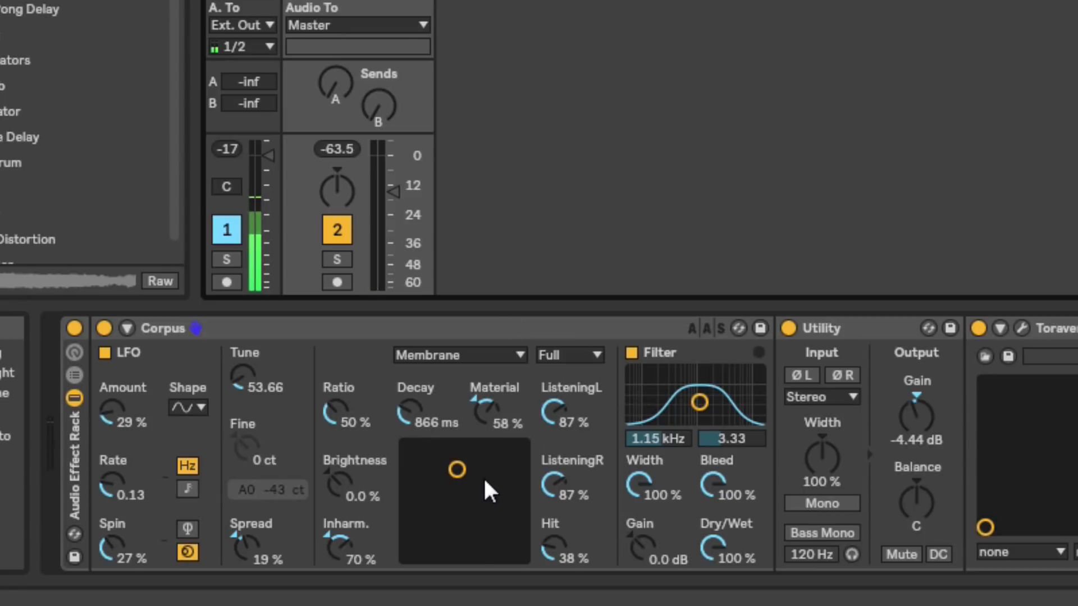
left_click_drag(457, 469, 522, 530)
left_click(249, 380)
mouse_move(248, 380)
left_mouse_down()
mouse_move(248, 395)
mouse_move(255, 389)
left_mouse_up()
left_click_drag(521, 530, 513, 469)
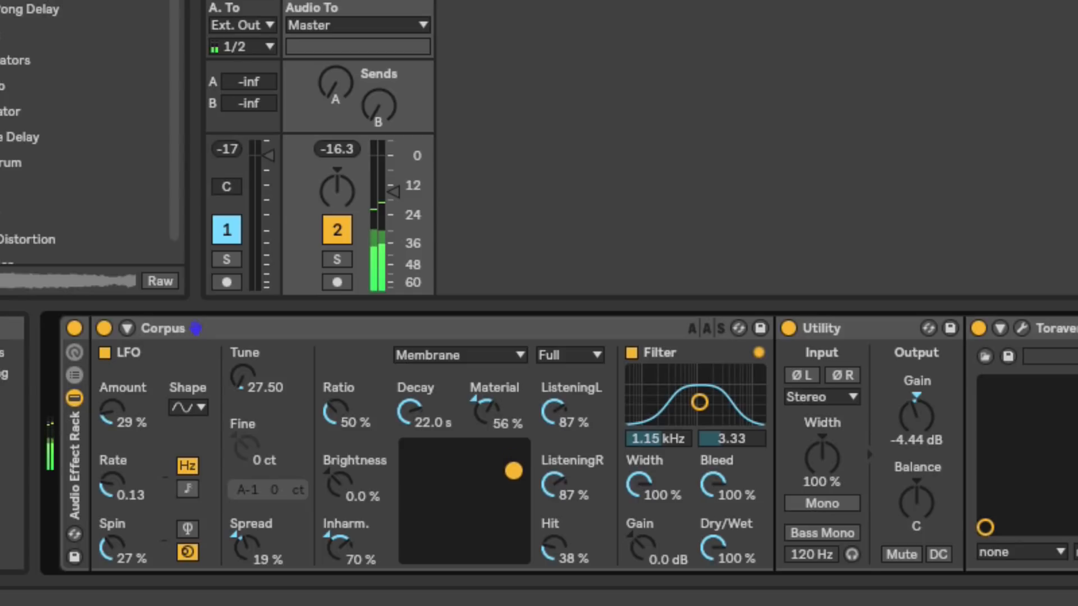
Change the resonator to Tube with Decay 9.44 s and Radius 60%, and set the LFO to Phase mode at 280°.
left_click(505, 355)
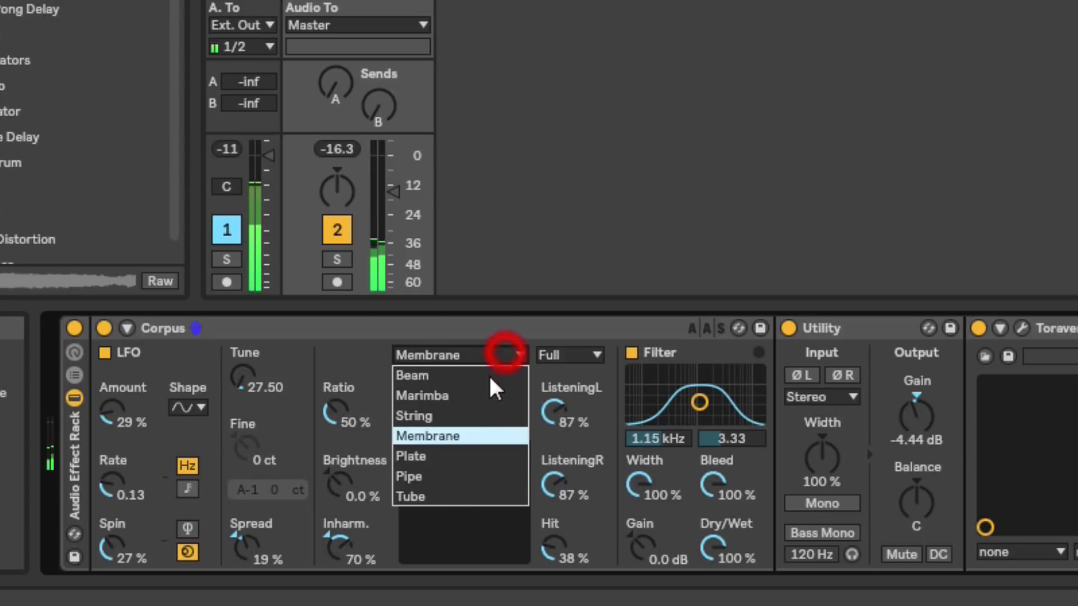
left_click(446, 494)
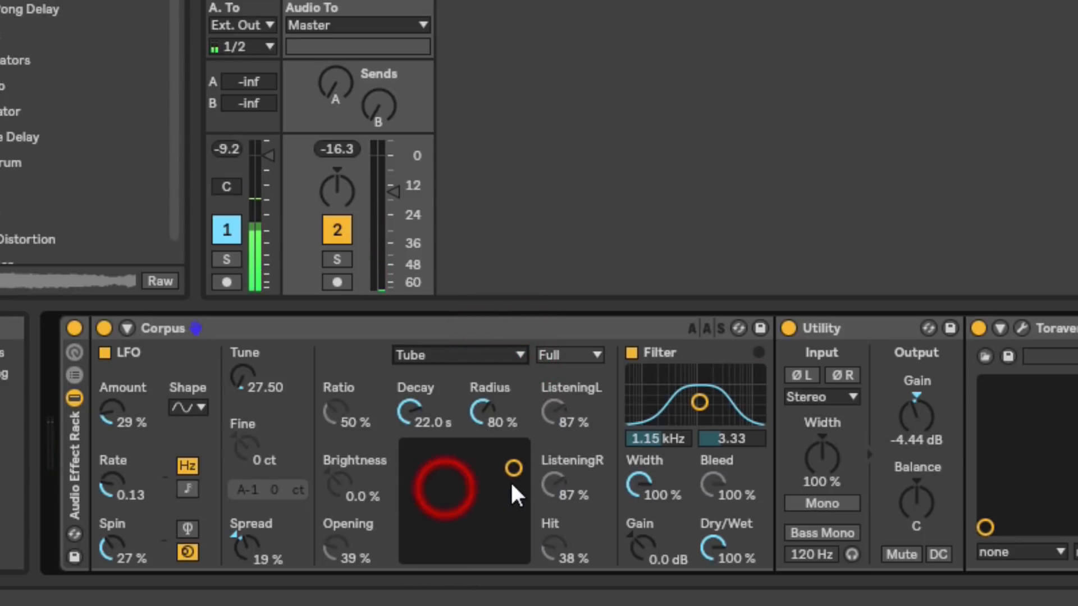
left_click_drag(513, 467, 492, 499)
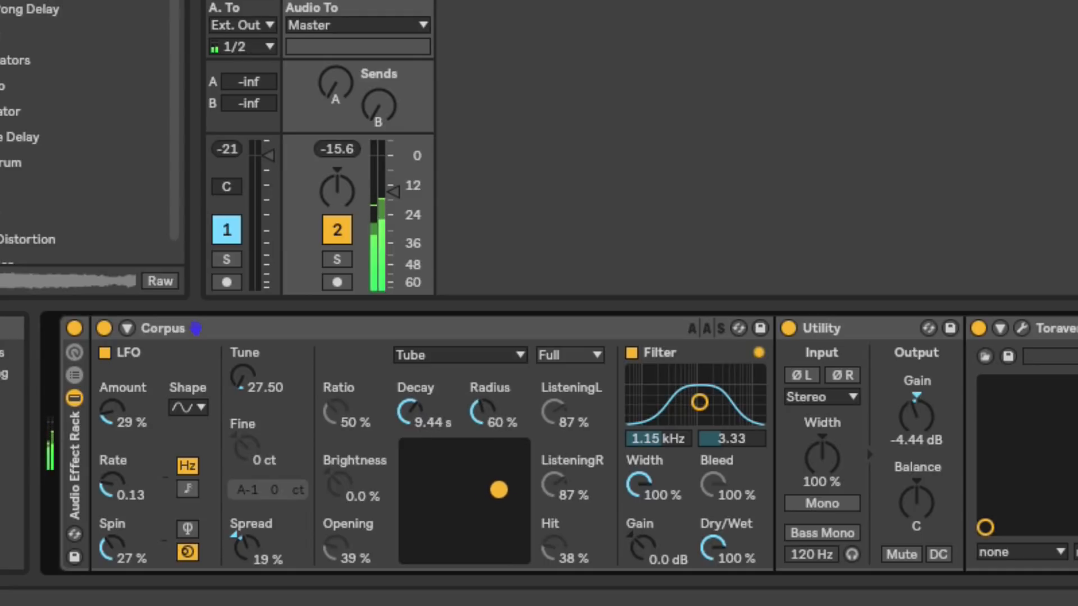
left_click(120, 538)
left_click(187, 528)
left_click_drag(108, 552, 108, 525)
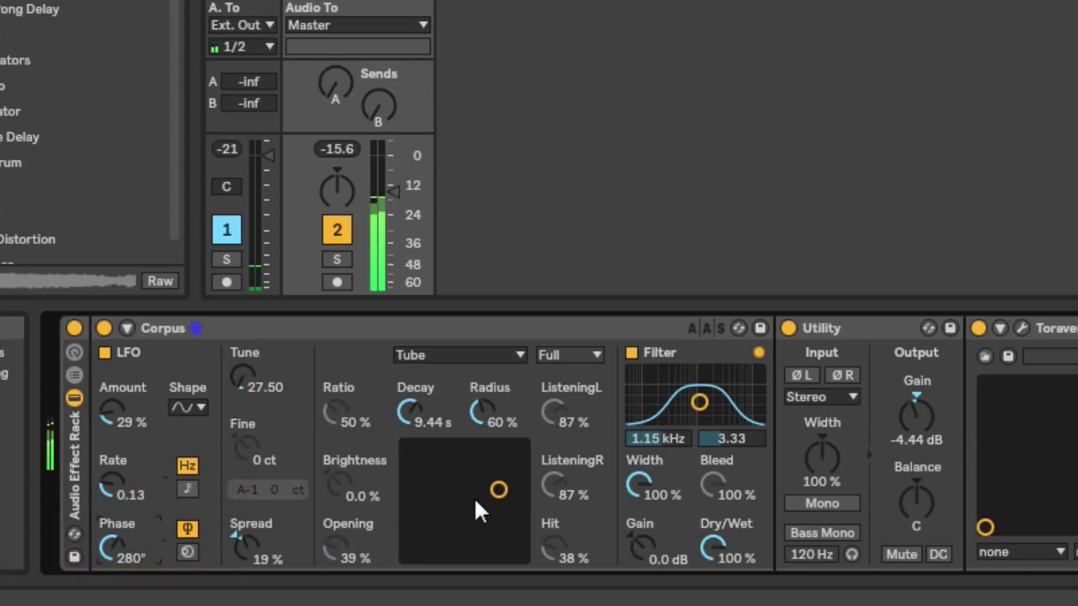
Change the resonator to Pipe and set Opening to 72%, Decay to 12.9 s and Radius to 89%.
left_click(491, 355)
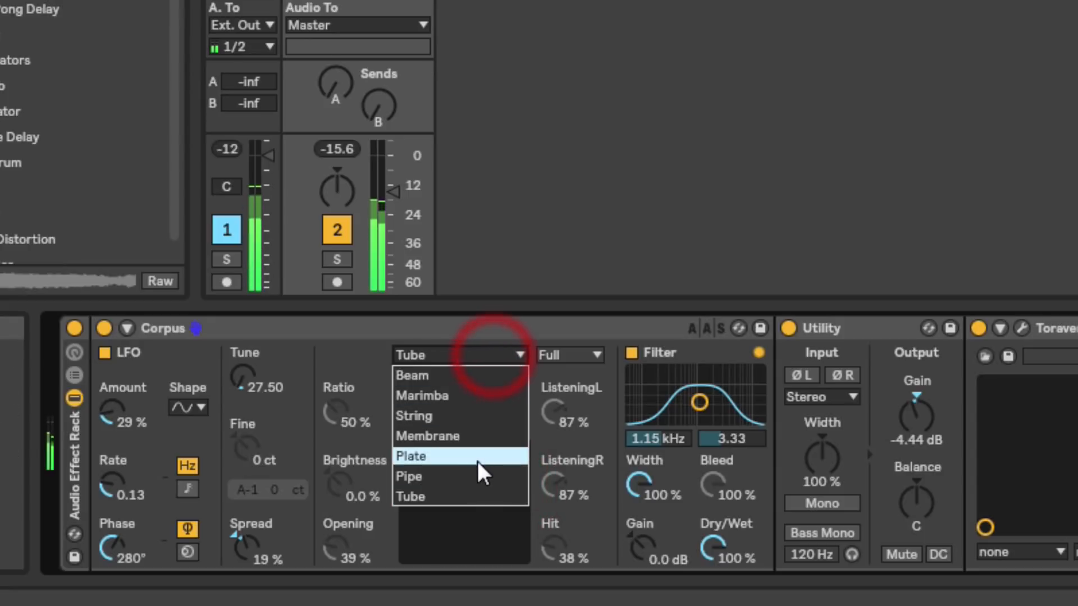
left_click(477, 476)
left_click_drag(336, 548, 336, 558)
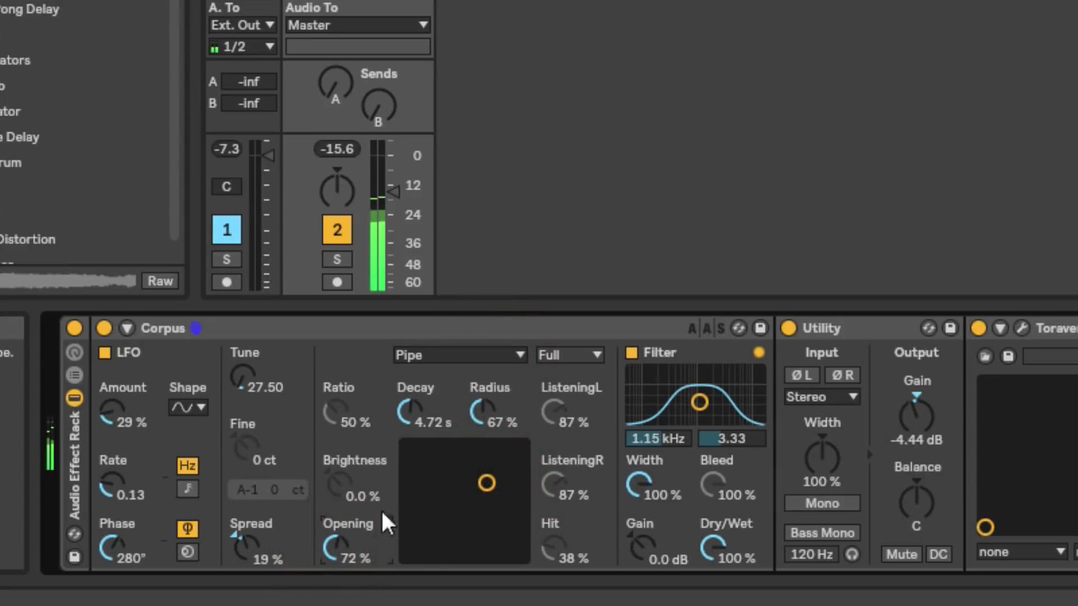
left_click_drag(492, 477, 499, 459)
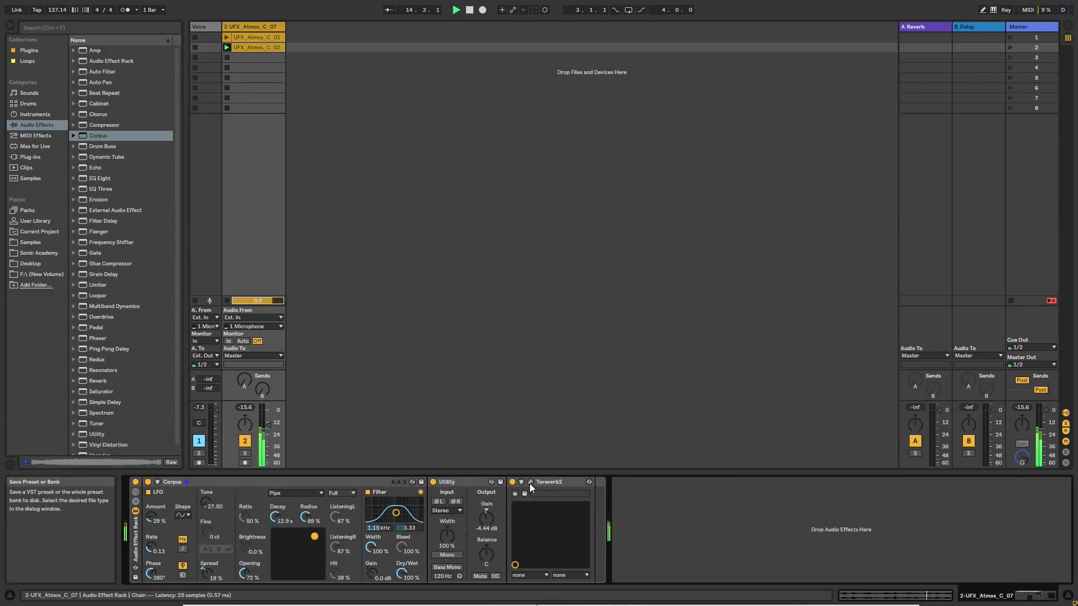
Adjust Toraverb2's FX mix to 86/14% dry/wet and set the Pipe's Decay to 10.2 s.
left_click(1021, 328)
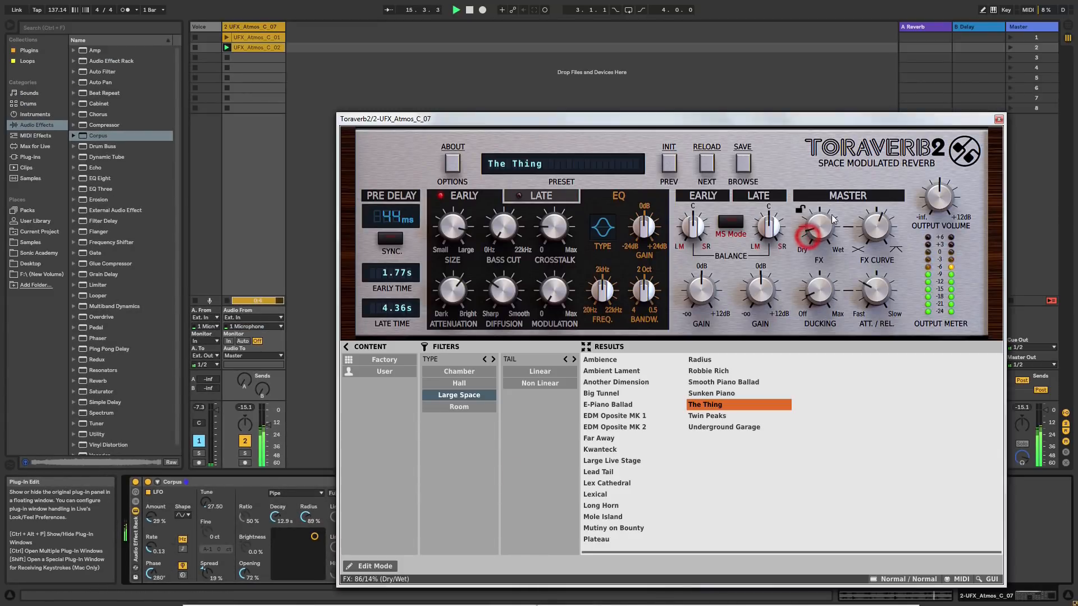
left_click(998, 119)
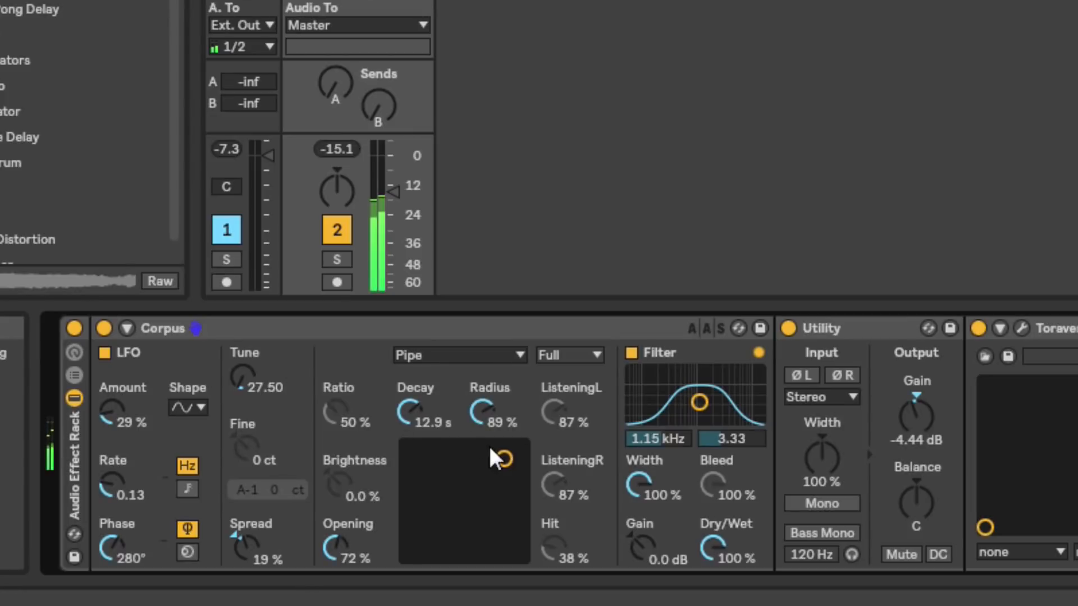
mouse_move(501, 453)
left_mouse_down()
mouse_move(487, 477)
mouse_move(495, 465)
left_mouse_up()
Change the resonator to Plate and set Decay to 2.18 s, Material to 65% and Tune to 326.02.
left_click(500, 357)
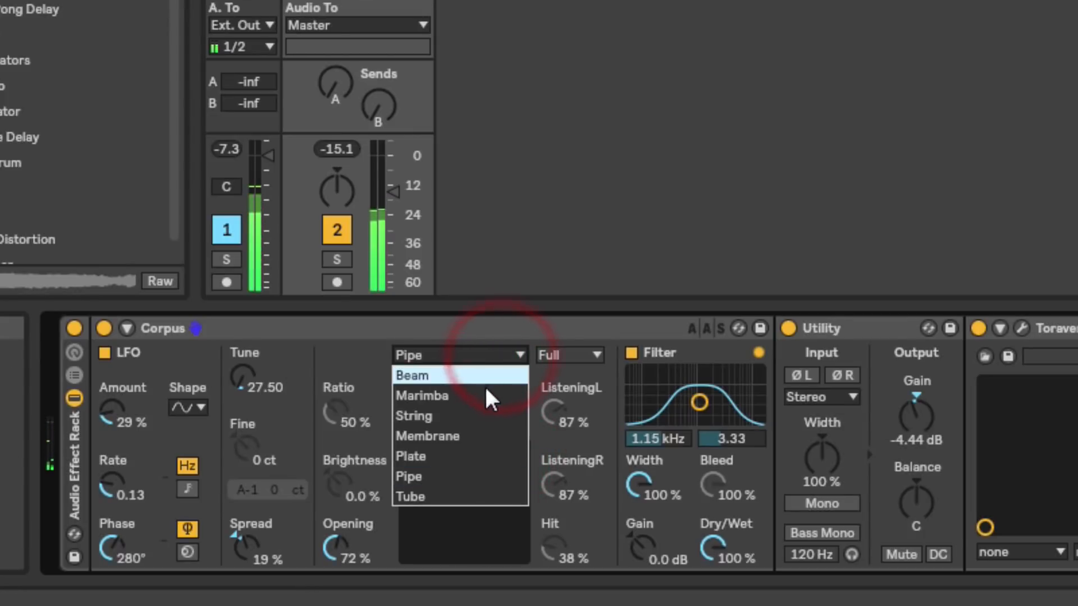
left_click(464, 459)
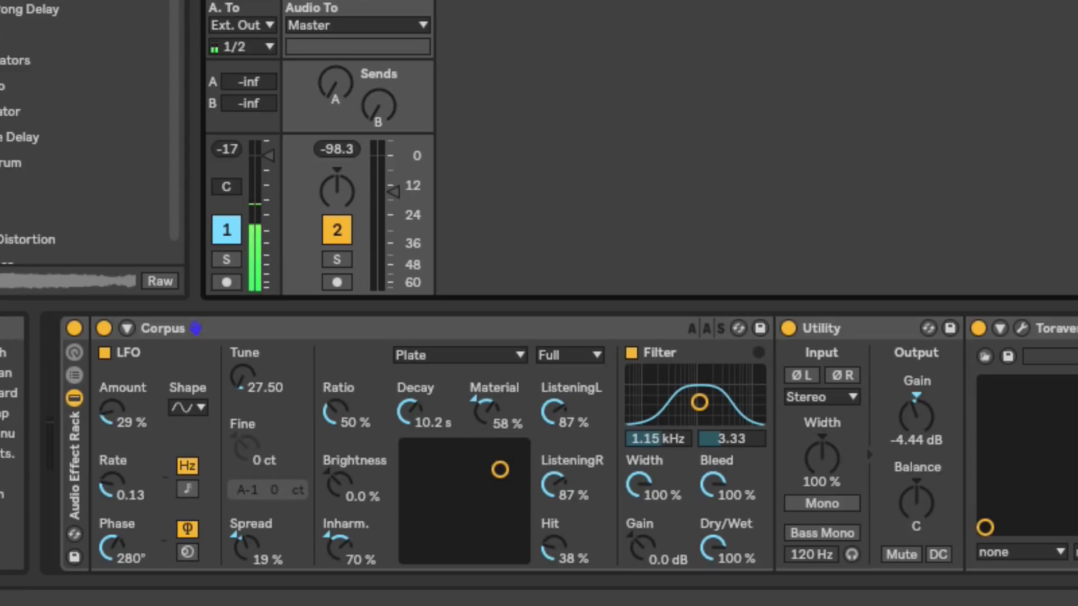
left_click_drag(499, 469, 473, 465)
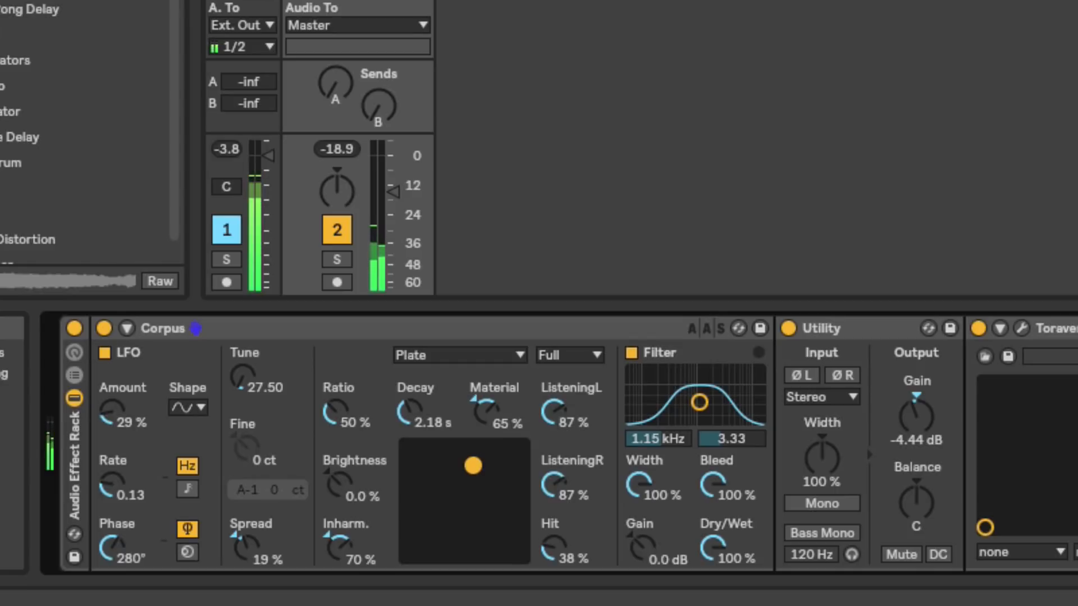
mouse_move(246, 374)
left_mouse_down()
mouse_move(246, 348)
mouse_move(246, 369)
left_mouse_up()
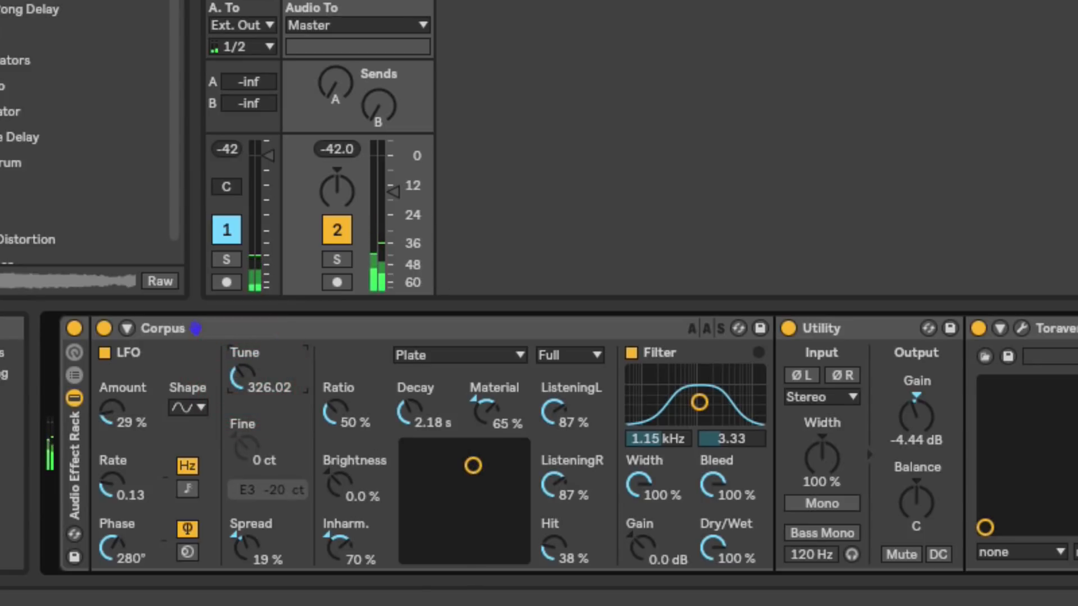
Set the Plate's Inharmonics to 60%, Brightness to 54%, Ratio to 85%, Decay to 1.60 s and Material to -23%, with Utility's Gain at 1.11 dB.
mouse_move(472, 466)
left_mouse_down()
mouse_move(498, 469)
mouse_move(487, 474)
left_mouse_up()
left_click_drag(487, 421, 487, 455)
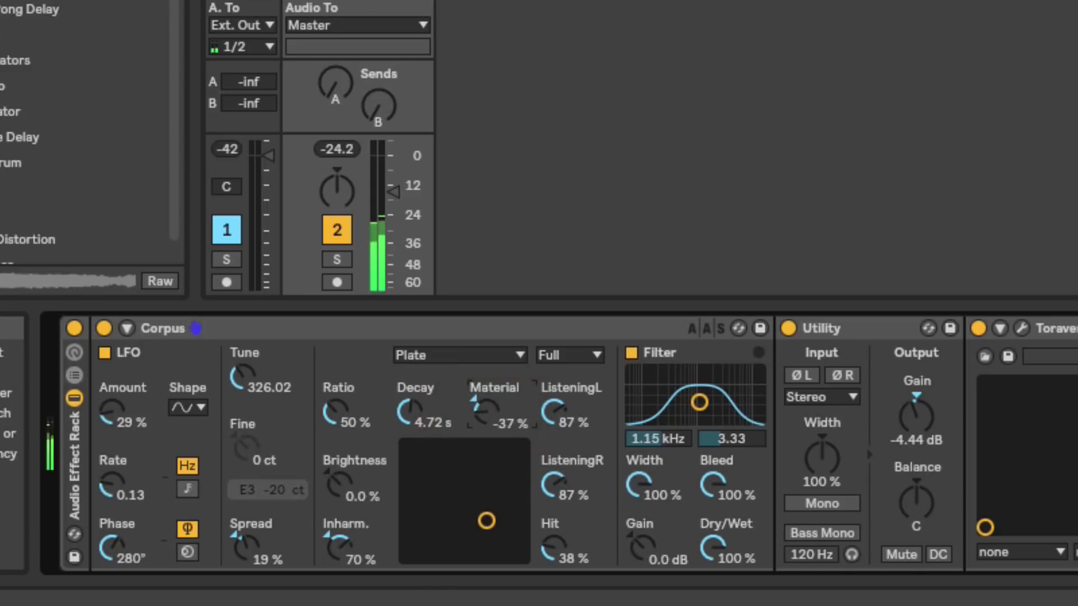
left_click_drag(340, 544, 344, 556)
left_click_drag(344, 484, 331, 466)
left_click_drag(335, 418, 335, 410)
left_click_drag(486, 523, 494, 488)
left_click_drag(921, 414, 922, 400)
left_click_drag(498, 486, 467, 518)
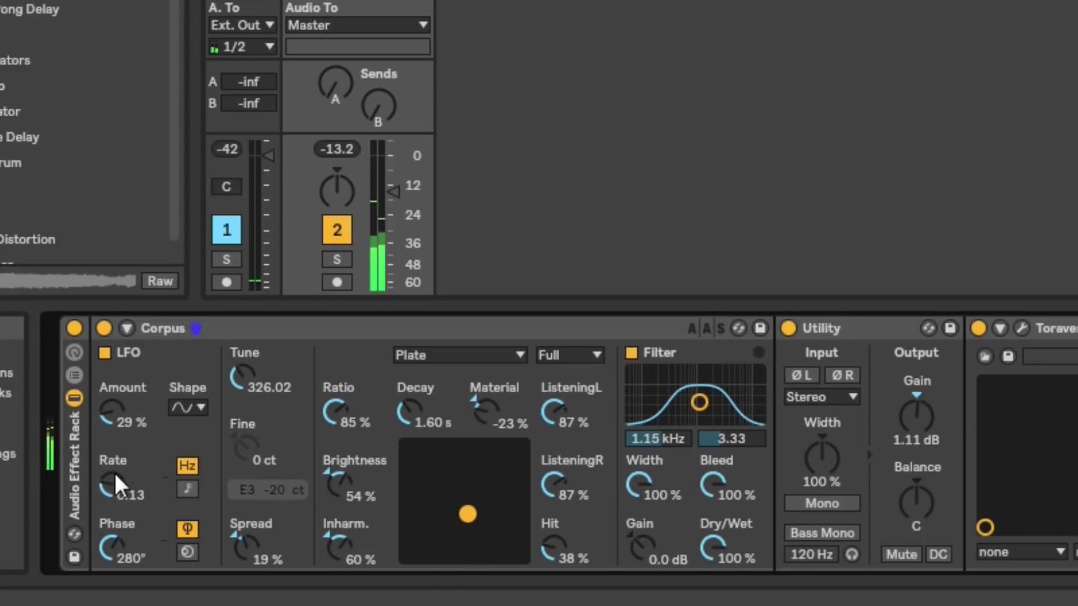
Set the LFO Rate to 1.32, with the Plate's Decay at 18.9 s and Material at 36%.
left_click_drag(115, 474, 116, 423)
left_click_drag(468, 513, 520, 458)
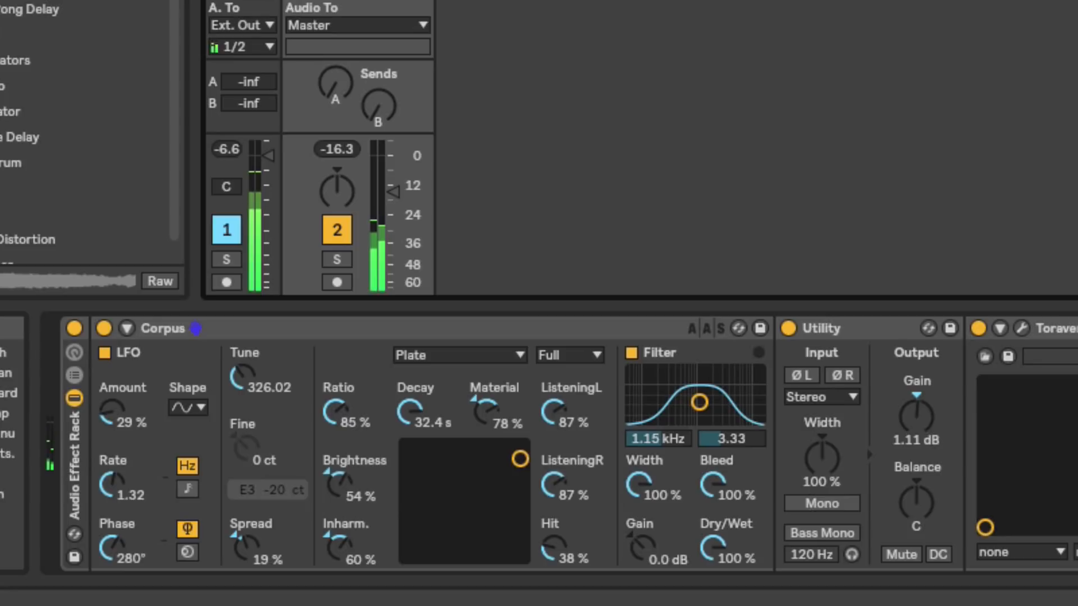
left_click_drag(519, 459, 510, 480)
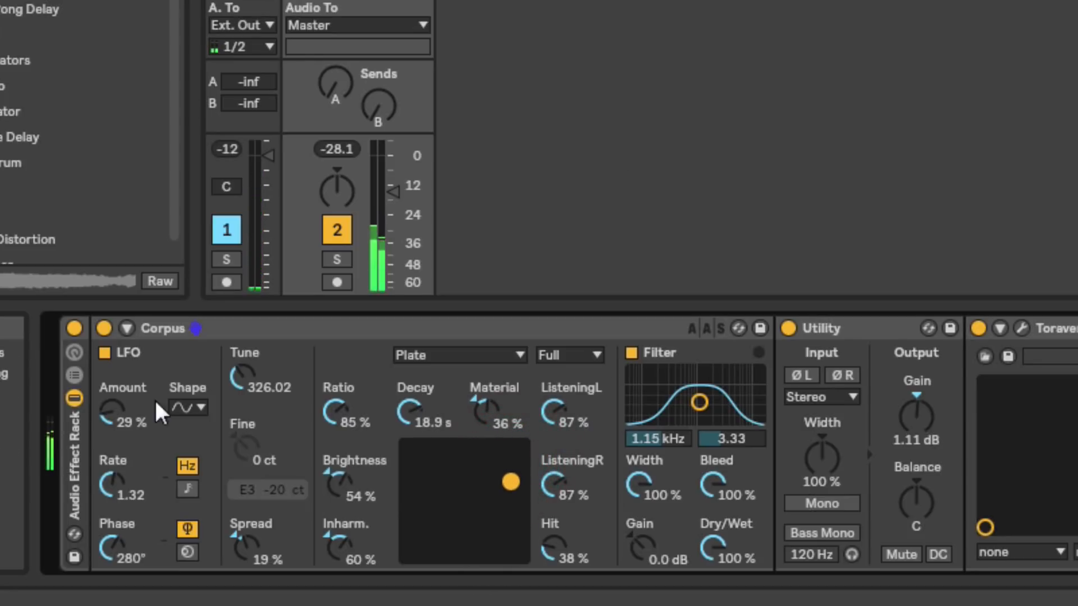
Set LFO Rate to 0.32, Tune to 42.41, Inharmonics to 27%, Decay to 32.4 s, Material to -11% and Utility's Gain to -7.22 dB.
left_click_drag(125, 484, 124, 502)
left_click_drag(508, 482, 492, 495)
left_click_drag(242, 384, 242, 426)
left_click_drag(920, 416, 921, 444)
left_click_drag(488, 495, 447, 504)
left_click_drag(336, 539, 336, 548)
left_click_drag(448, 504, 517, 508)
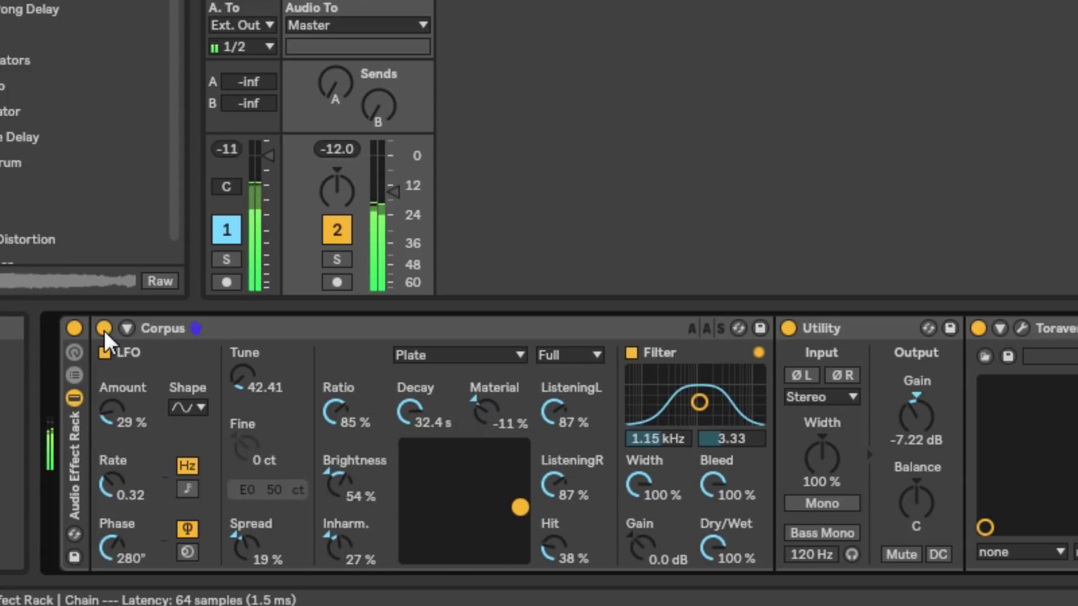
Compare the sound with the rack bypassed, then set the Plate's Material to -28% and raise its Tune.
left_click(74, 328)
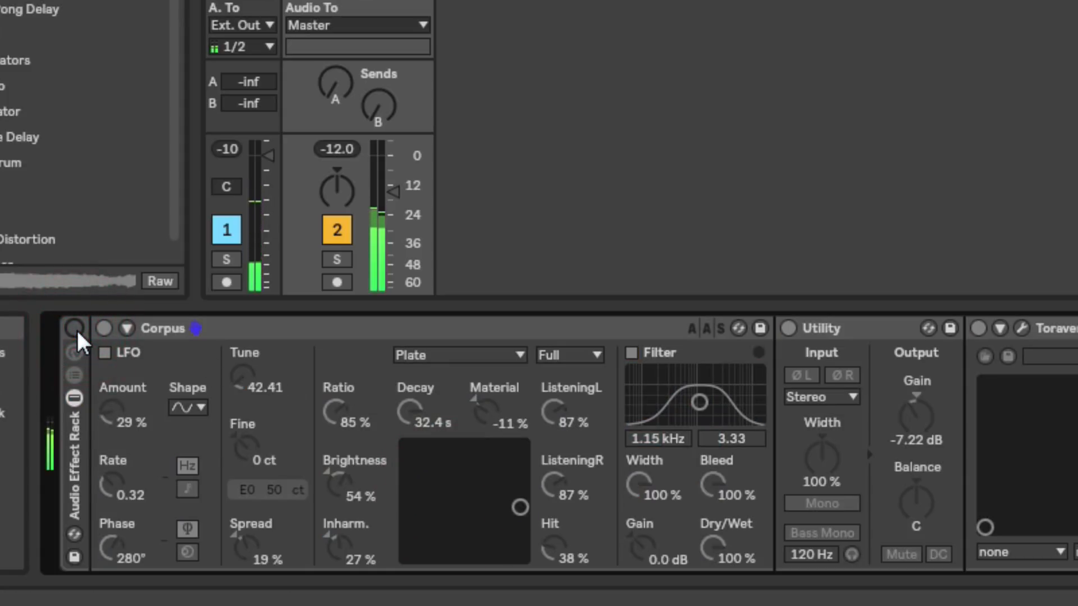
left_click(75, 329)
mouse_move(520, 511)
left_mouse_down()
mouse_move(512, 504)
mouse_move(520, 516)
left_mouse_up()
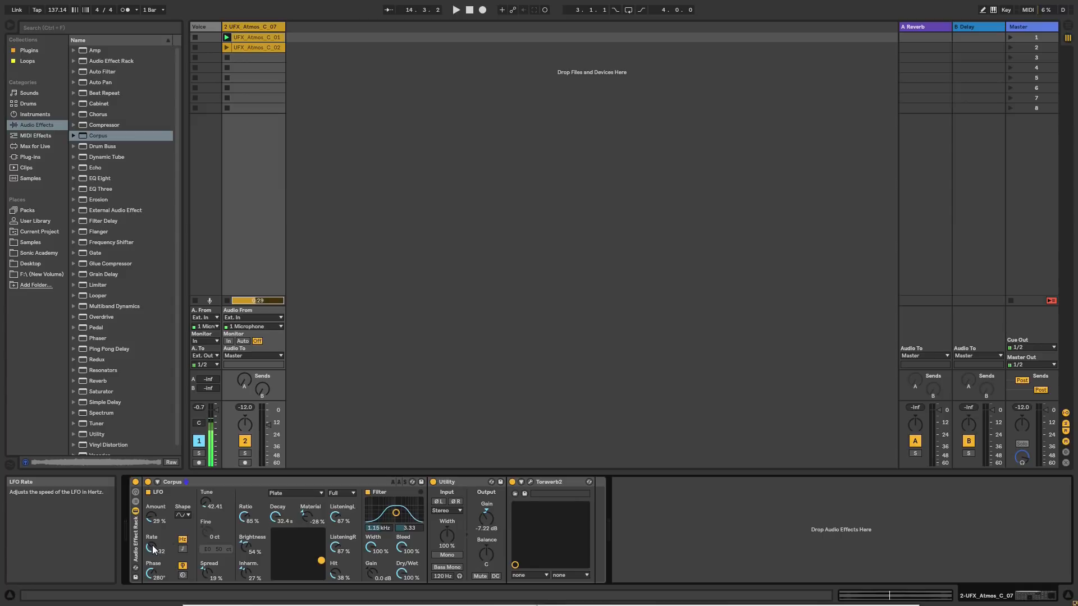
left_click_drag(209, 500, 208, 488)
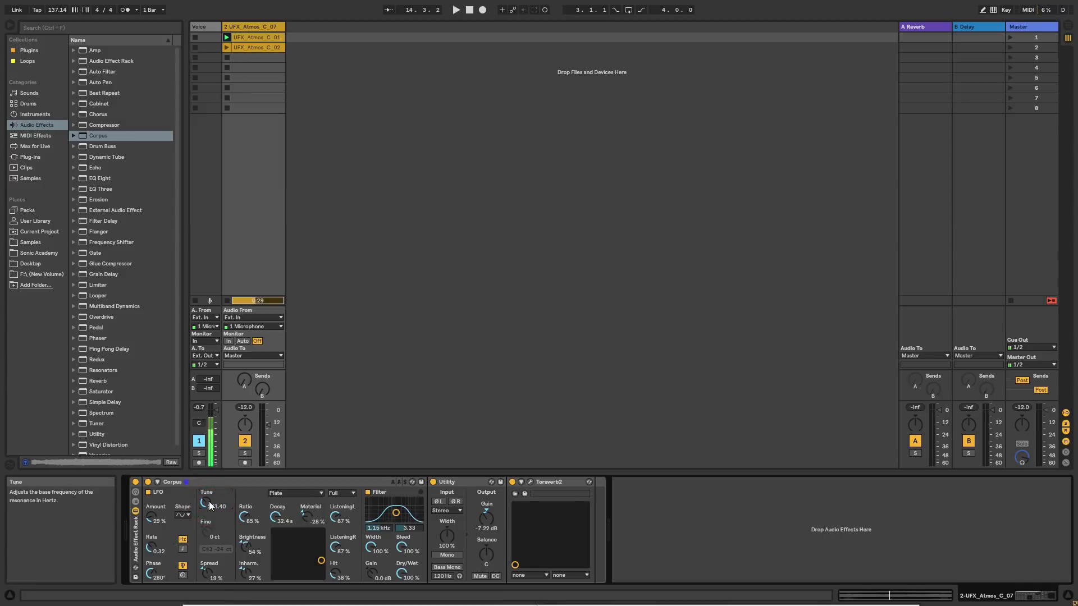